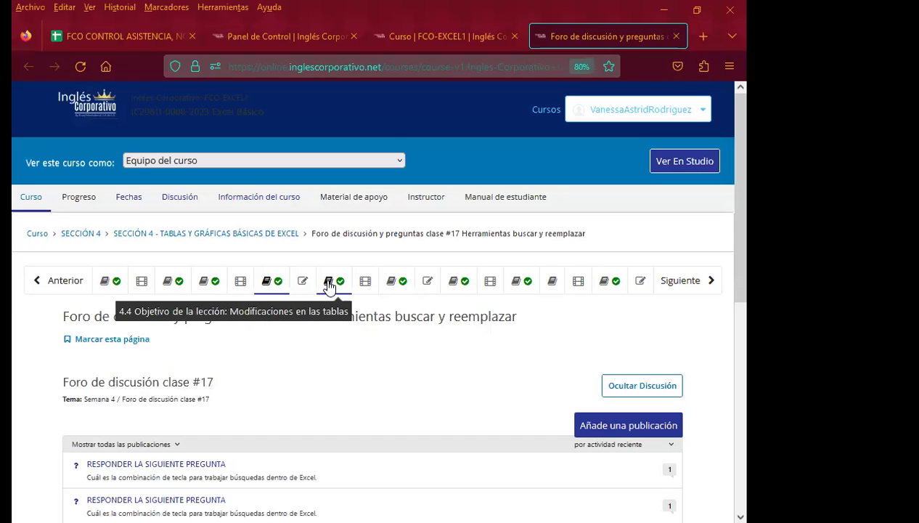
Open the 4.2 find-and-replace lesson, then view the Excel Básico course outline down to Sección 4.
left_click(206, 283)
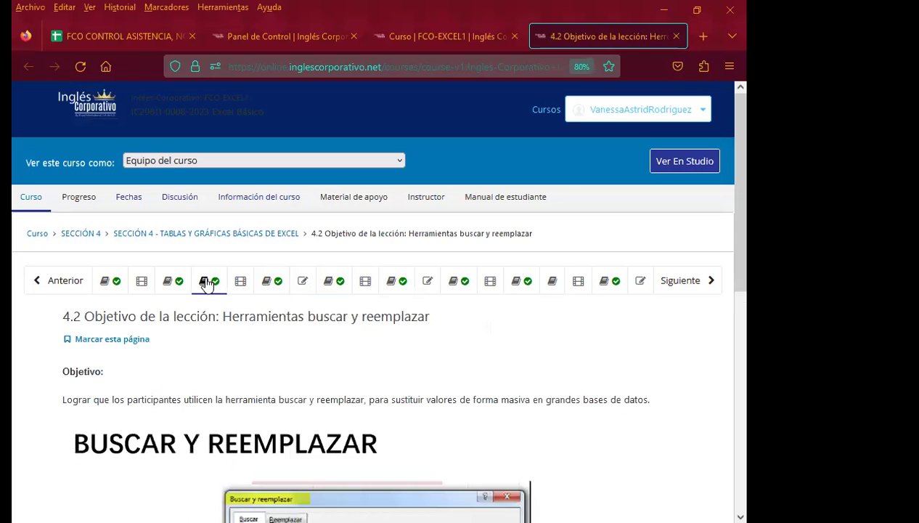
left_click(419, 34)
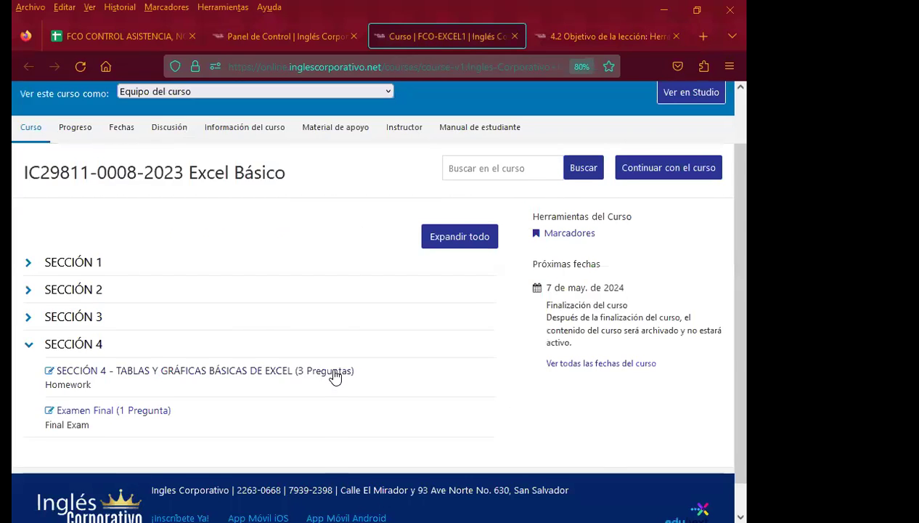
scroll(341, 372, "down", 2)
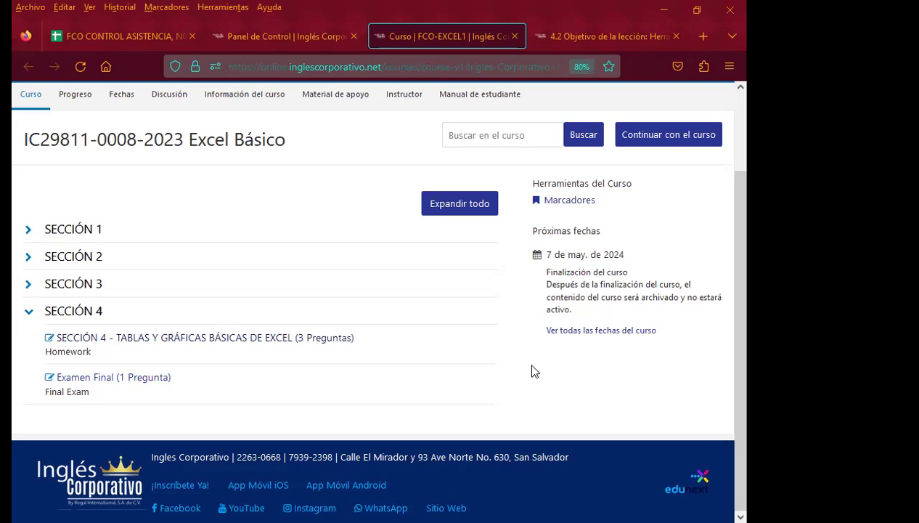
Return to the 4.2 lesson page and scroll down to the Buscar y reemplazar illustration.
left_click(609, 35)
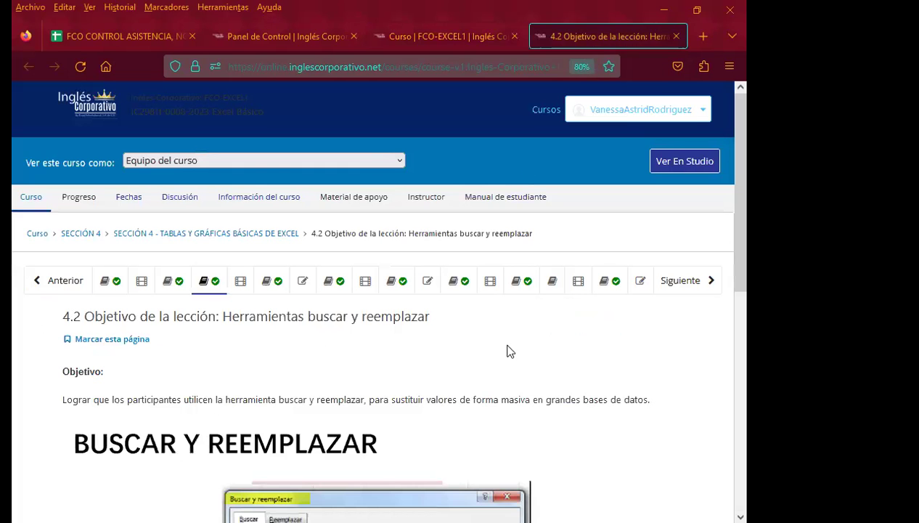
scroll(508, 341, "down", 3)
scroll(641, 356, "down", 2)
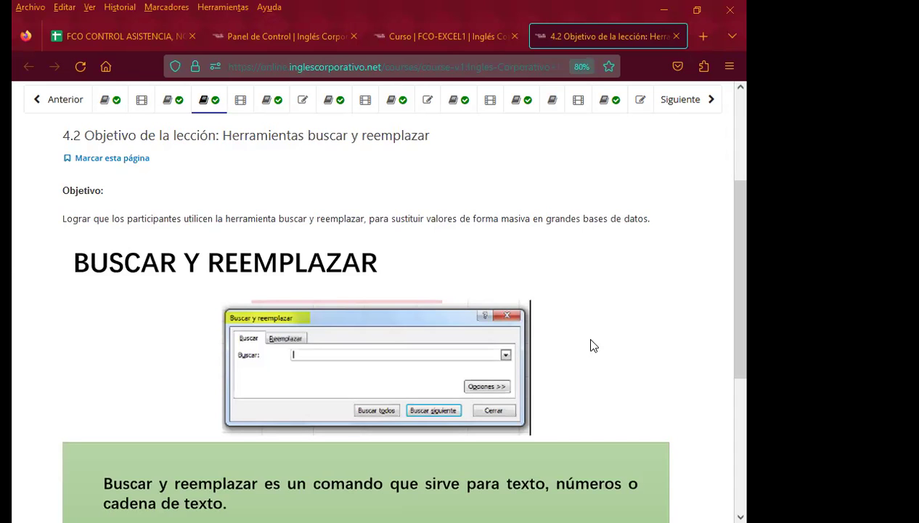
Browse the class #17 forum posts, checking the sort options without changing the order.
left_click(272, 105)
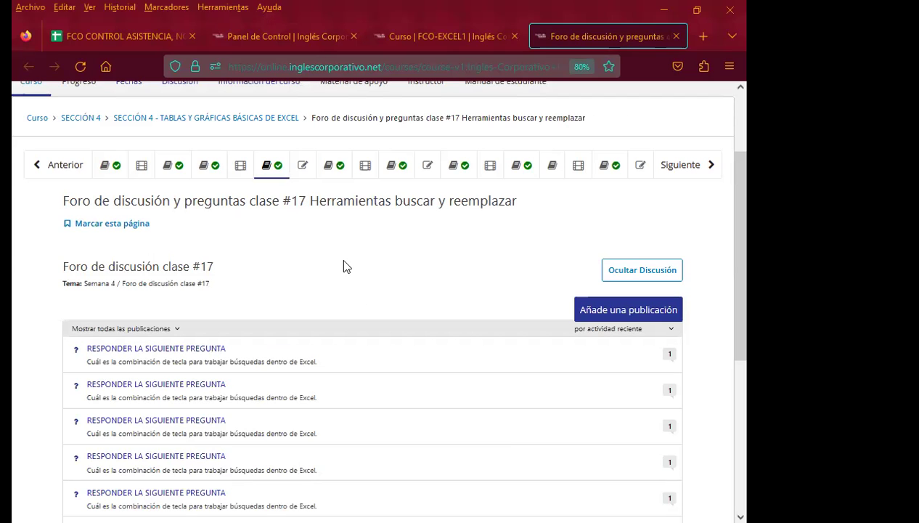
scroll(344, 266, "down", 2)
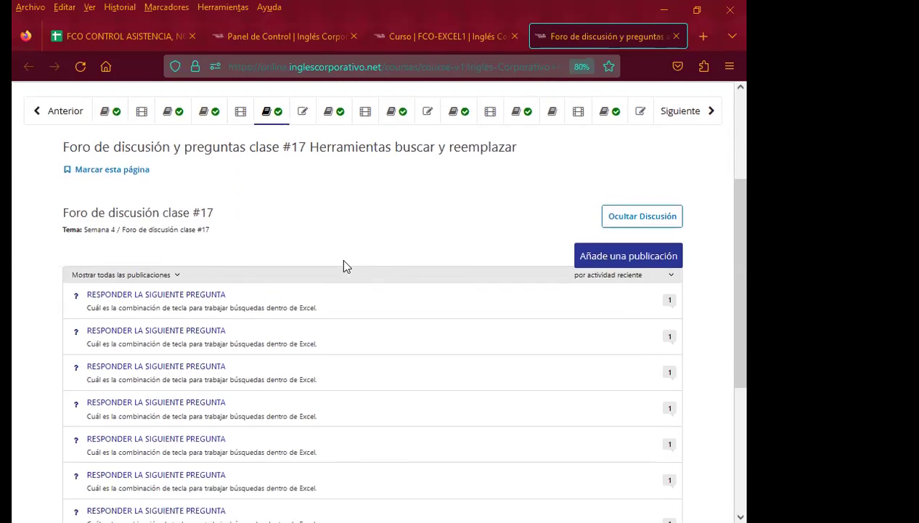
scroll(305, 325, "down", 5)
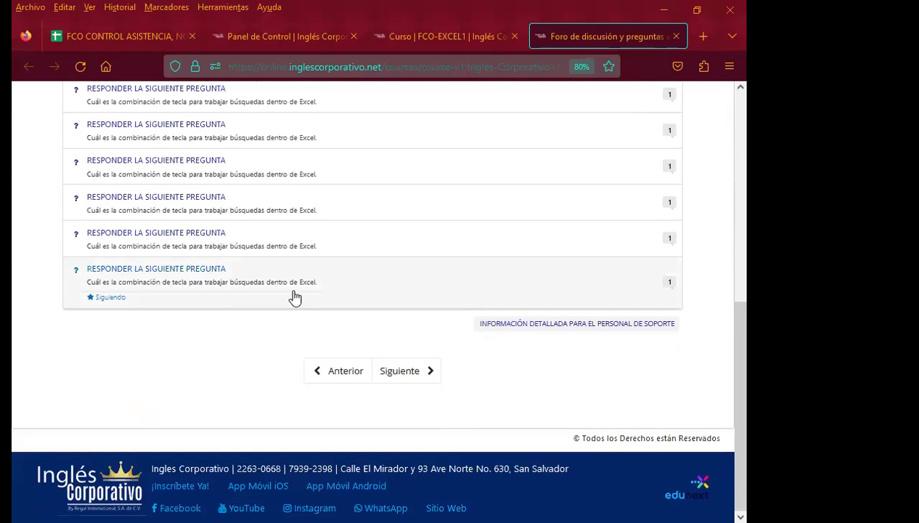
scroll(13, 312, "up", 4)
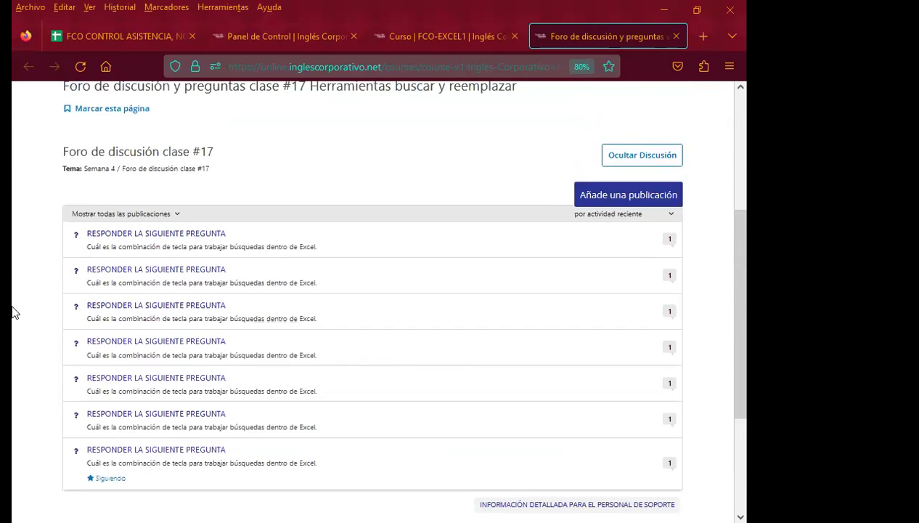
scroll(13, 305, "down", 2)
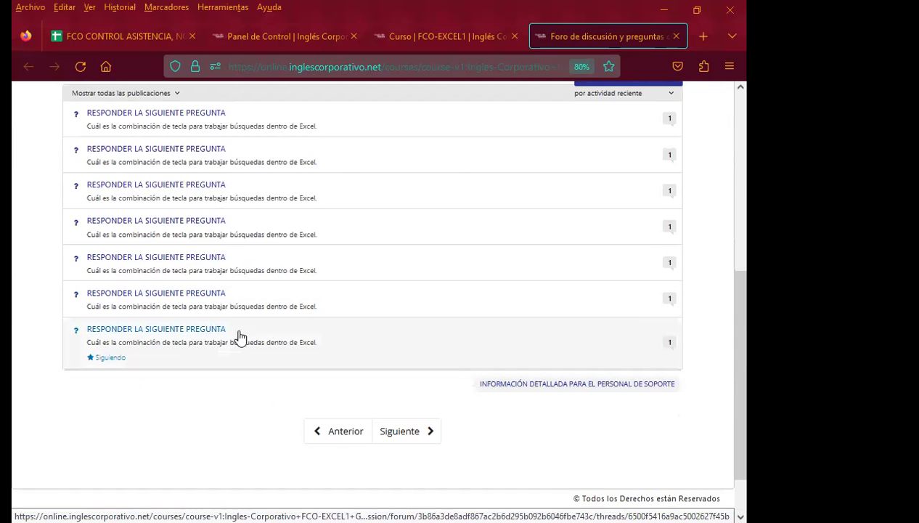
scroll(15, 323, "up", 3)
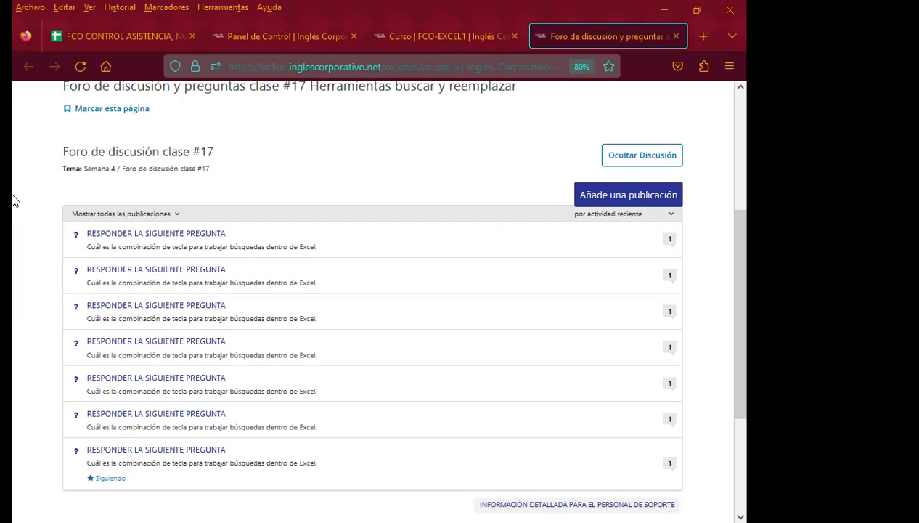
left_click(672, 215)
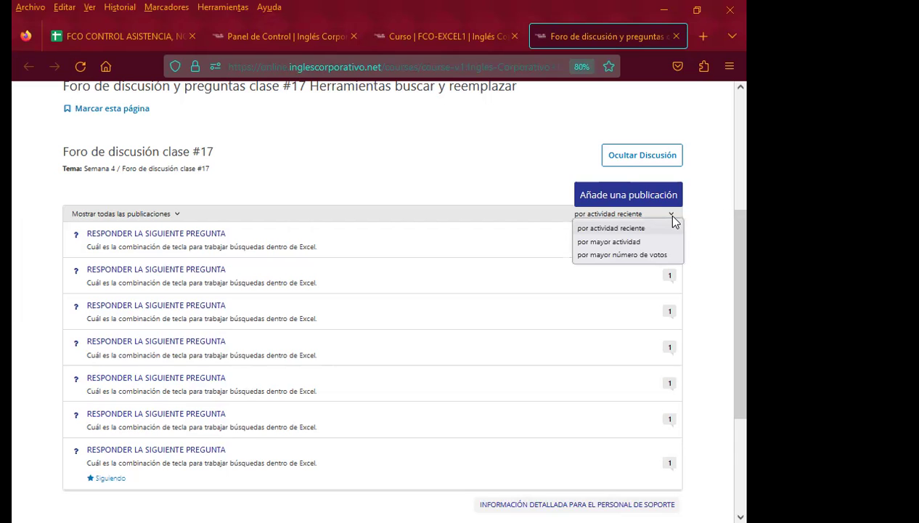
left_click(381, 192)
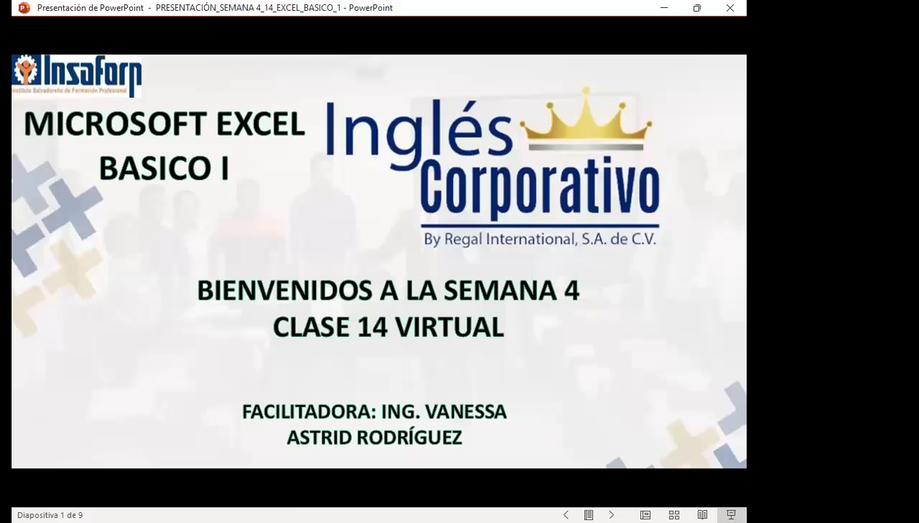
Bring up the context menu on the Clase 14 welcome slide, then dismiss it.
right_click(551, 234)
key("Escape")
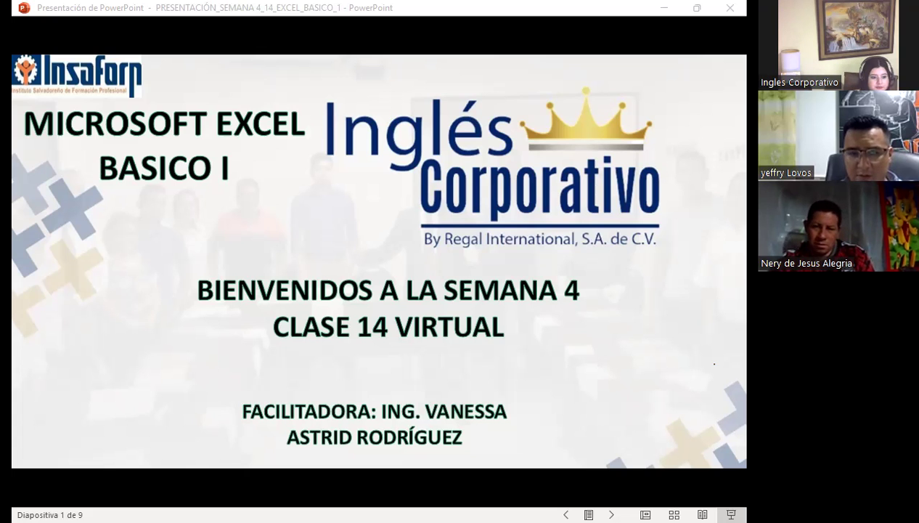
Advance from the welcome slide to slide 3, the five-item AGENDA.
left_click(491, 363)
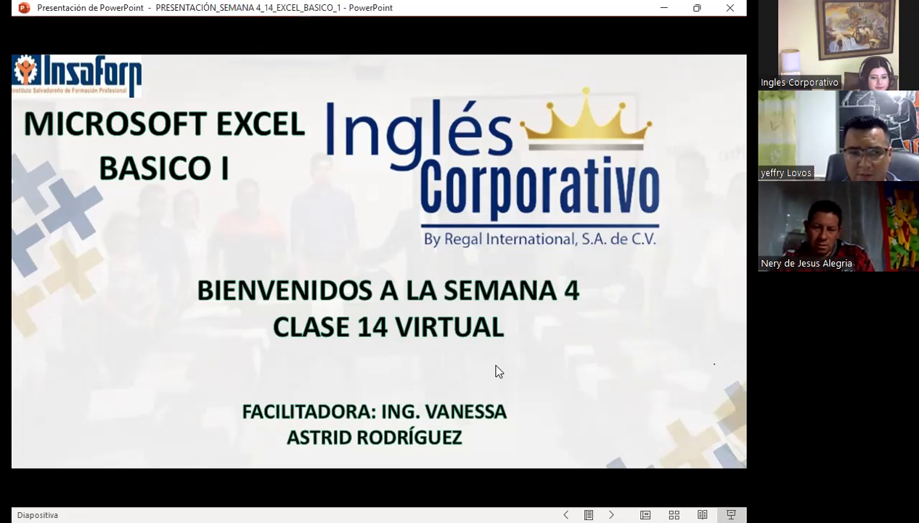
left_click(476, 374)
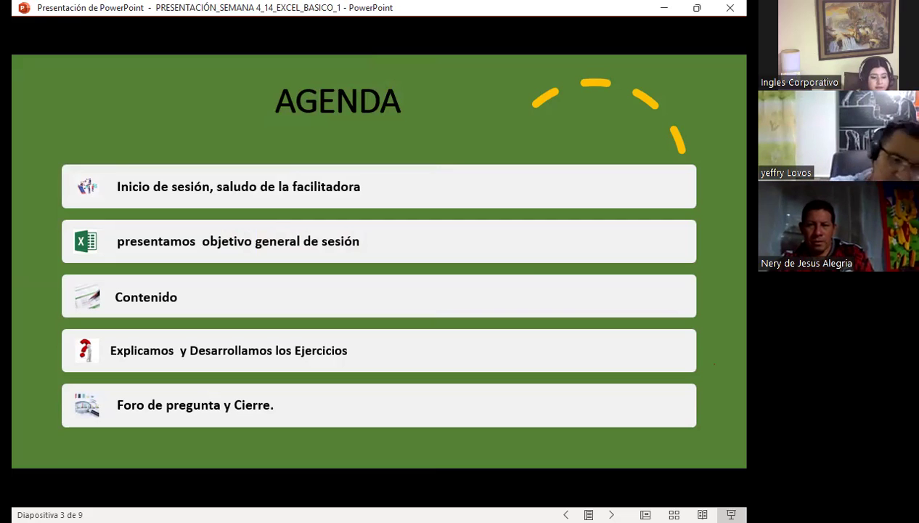
Advance to slide 4, the objective on mass-substituting values with find and replace.
left_click(583, 84)
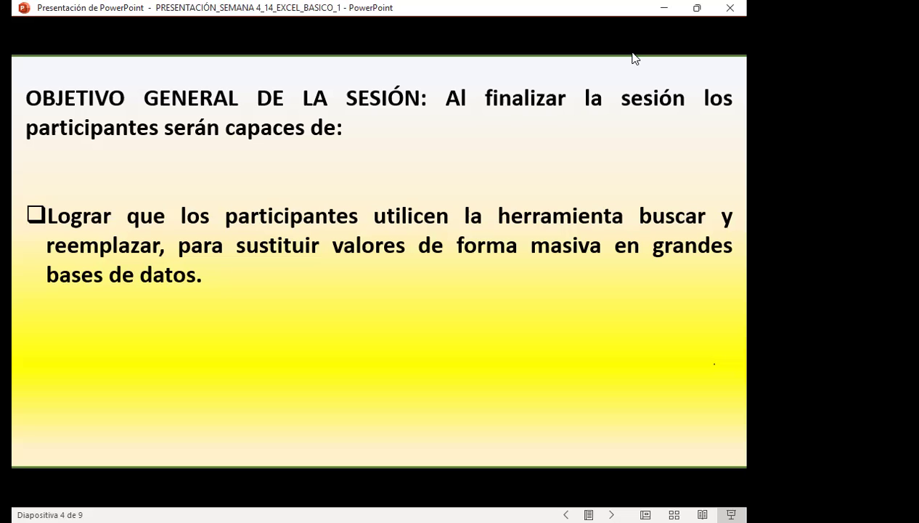
Advance to slide 5, explaining Excel's Buscar and Reemplazar commands for large data.
left_click(446, 294)
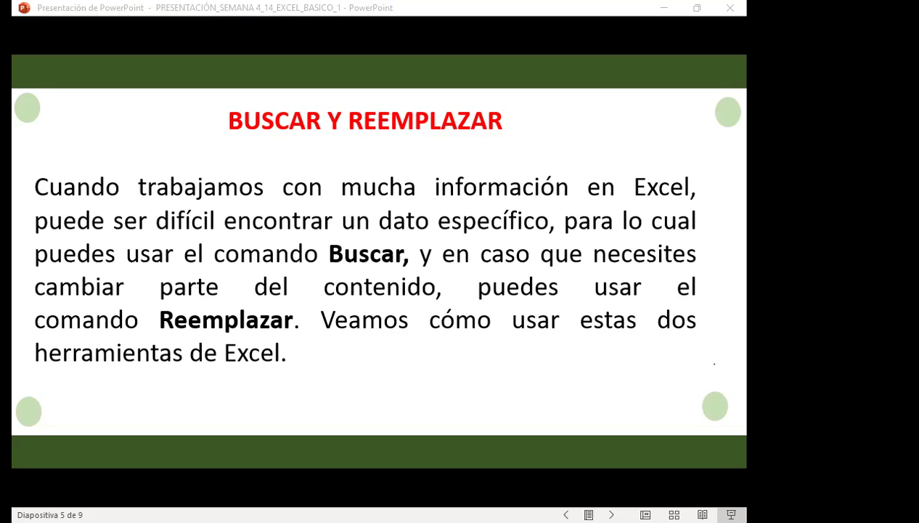
key("alt+Tab")
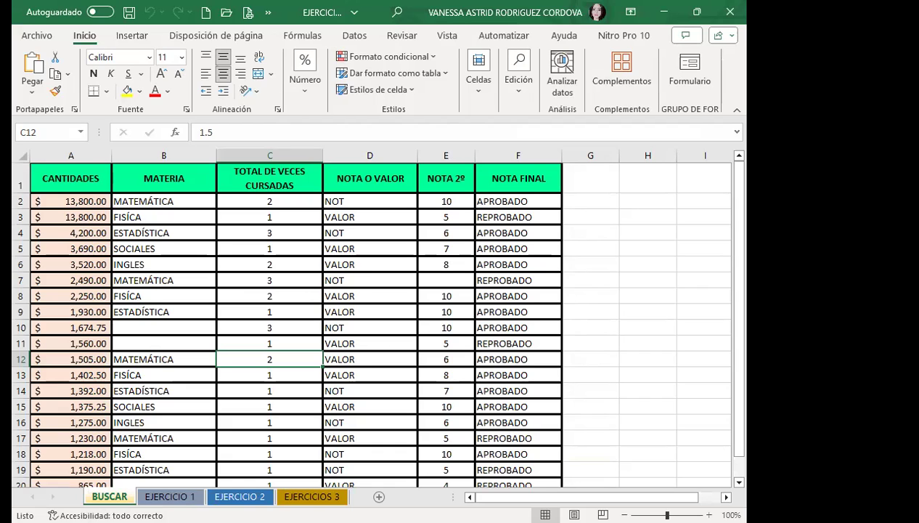
left_click(153, 266)
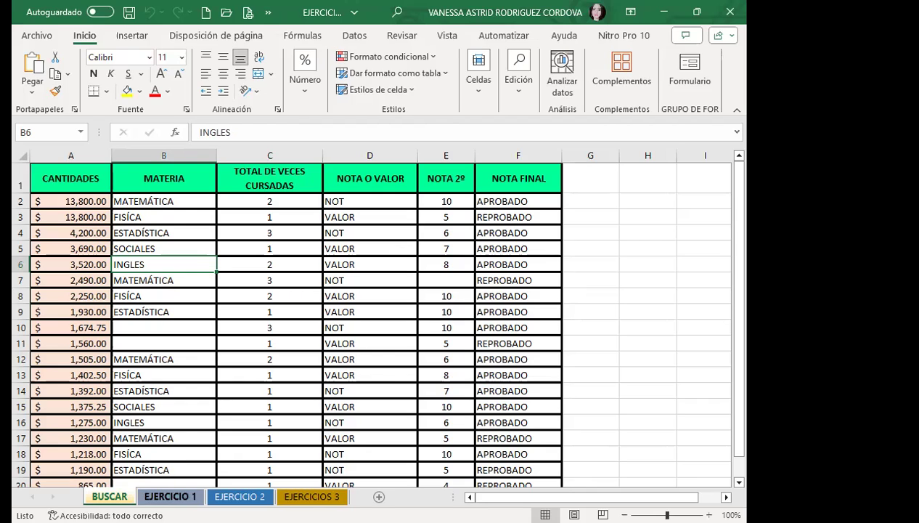
left_click(170, 496)
left_click(240, 496)
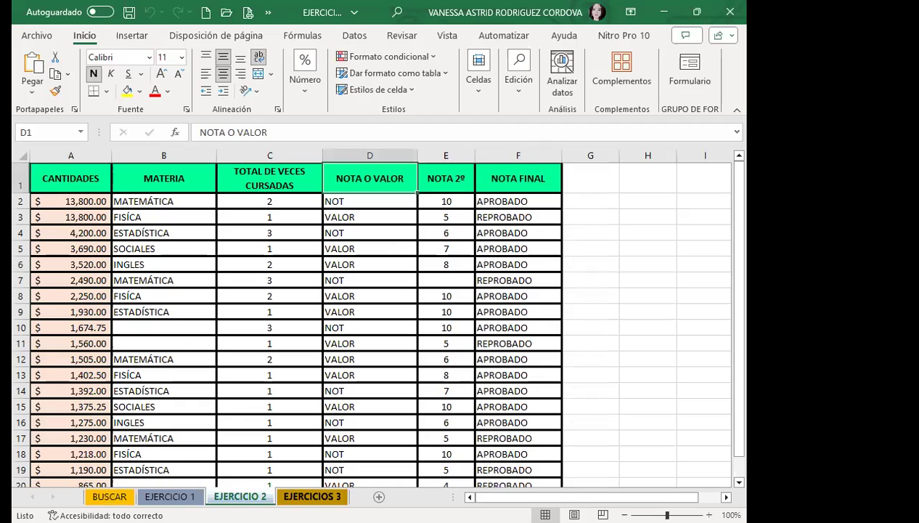
left_click(319, 496)
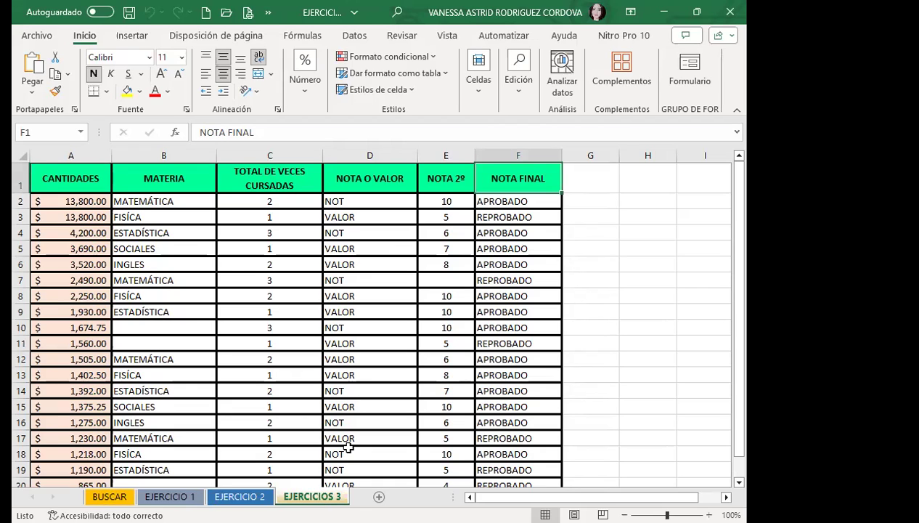
left_click(109, 496)
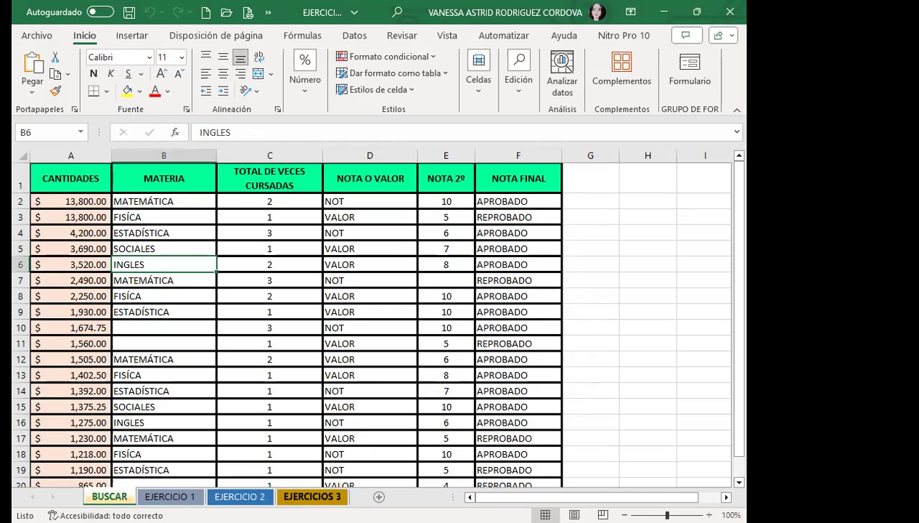
left_click(180, 497)
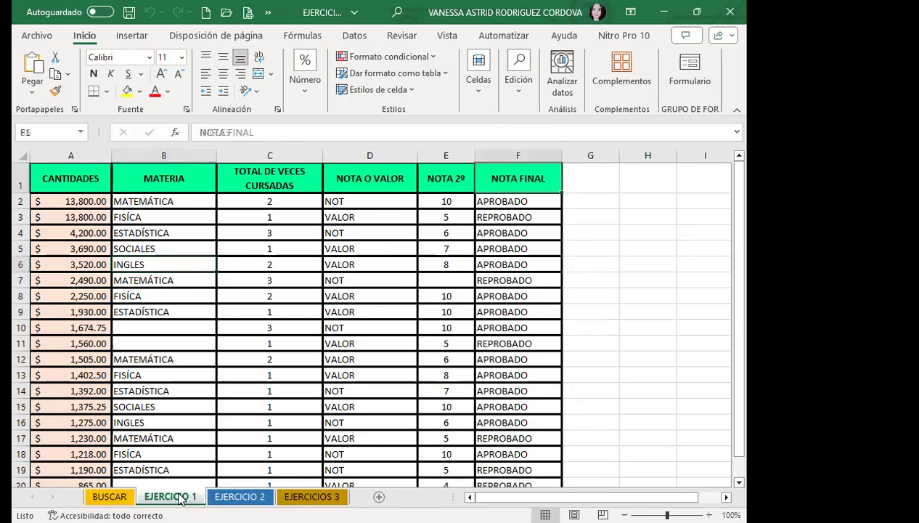
left_click(327, 496)
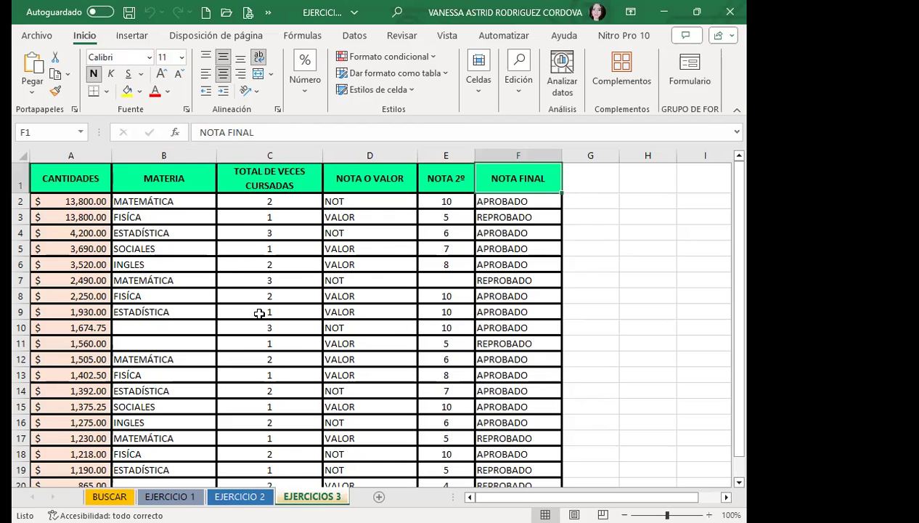
Switch to the BUSCAR sheet, select cell B7 (MATEMÁTICA), and expand the Edición commands.
left_click(114, 496)
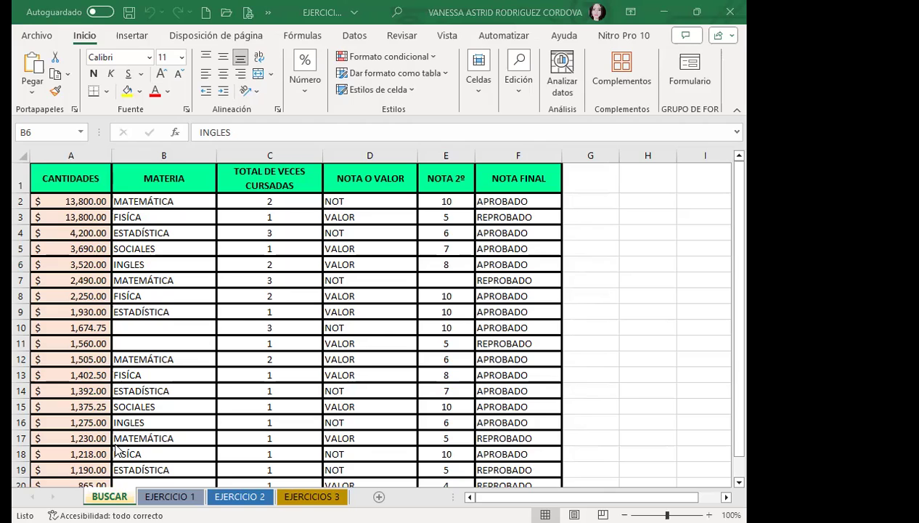
left_click(187, 282)
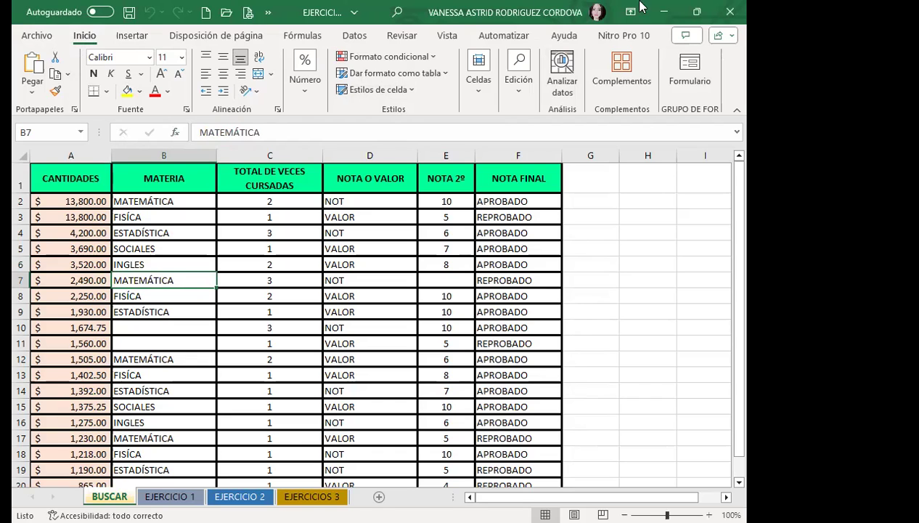
left_click(521, 91)
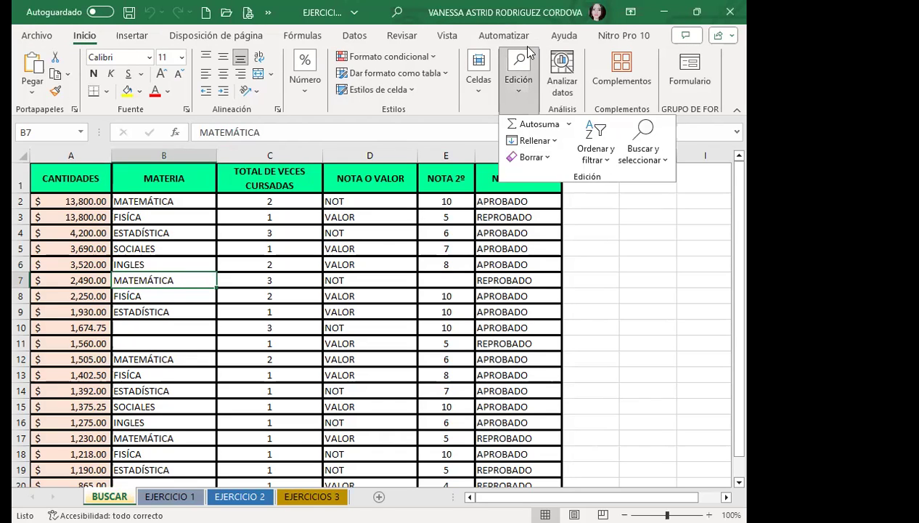
left_click(667, 164)
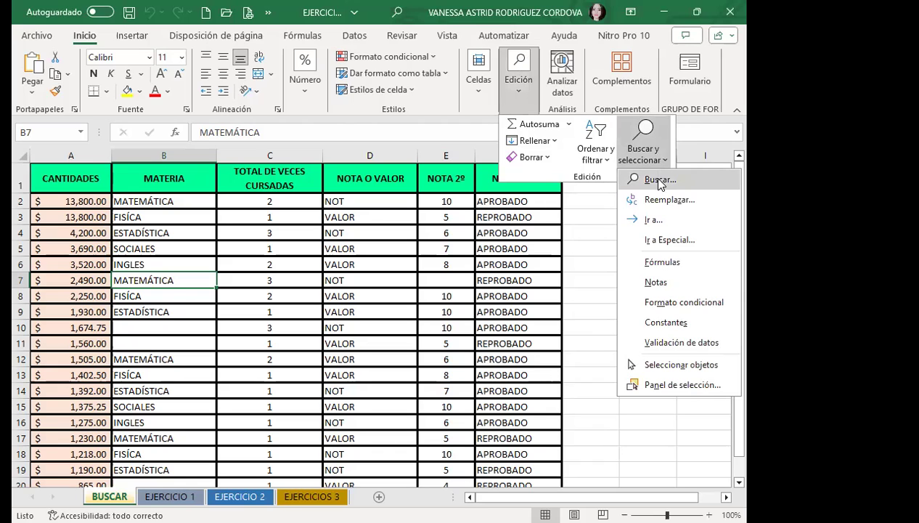
left_click(660, 180)
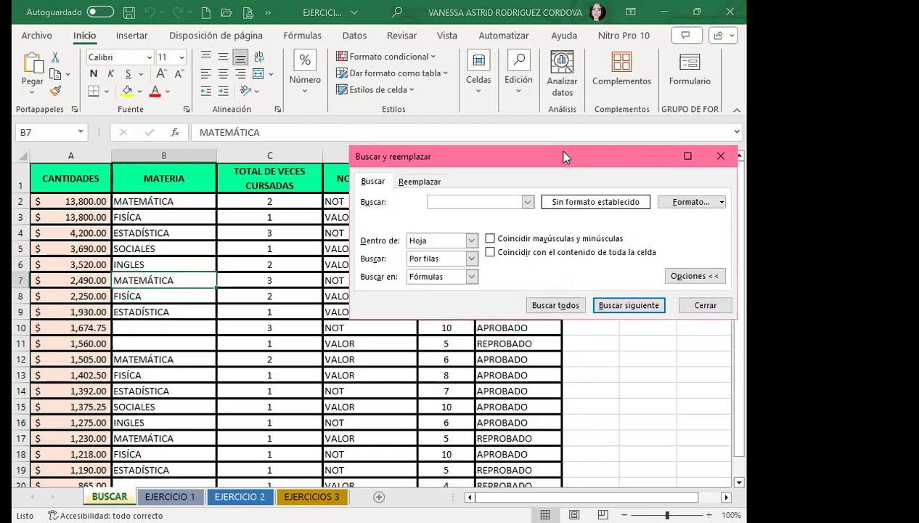
left_click_drag(566, 156, 434, 165)
left_click(546, 284)
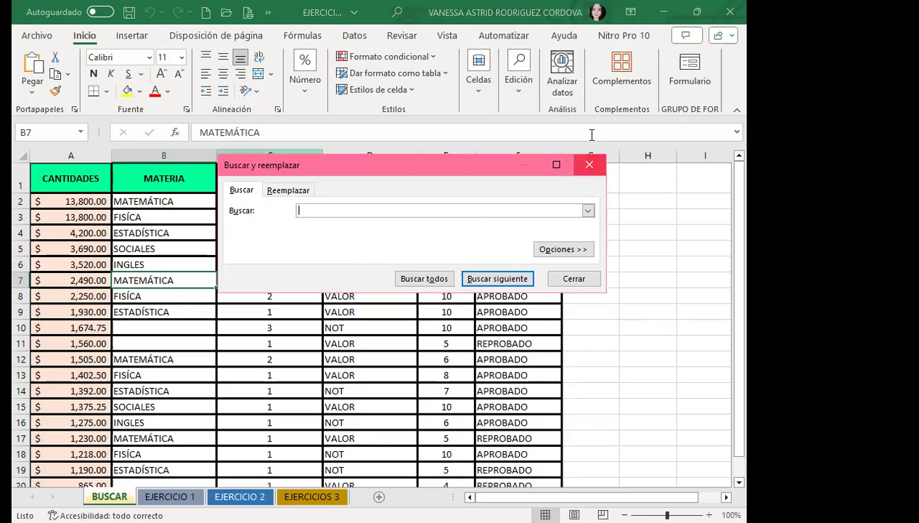
key("Escape")
left_click(520, 99)
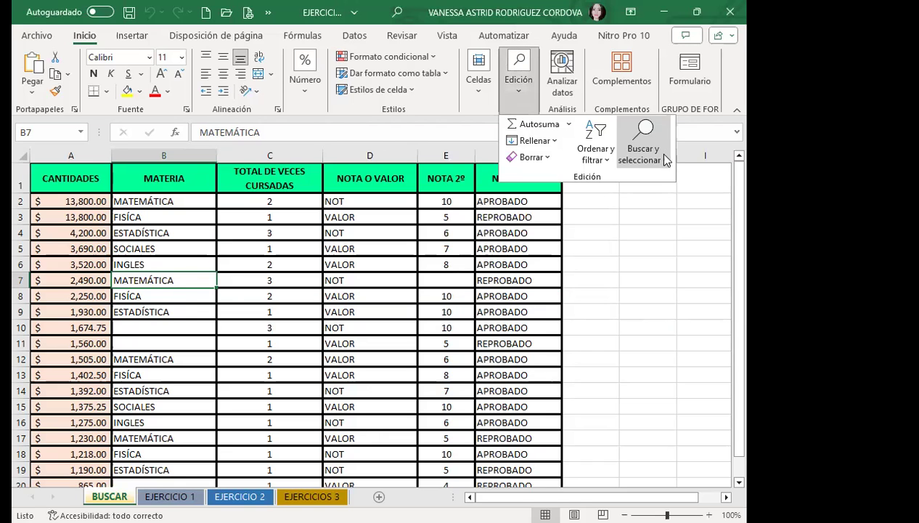
View the Reemplazar and Buscar pages of Buscar y reemplazar, close it, and select cell D5.
left_click(661, 159)
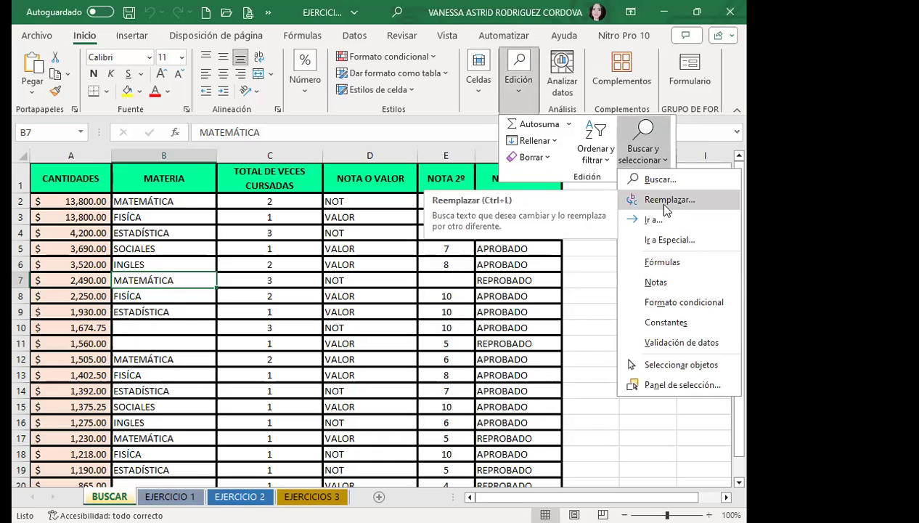
key("ctrl+l")
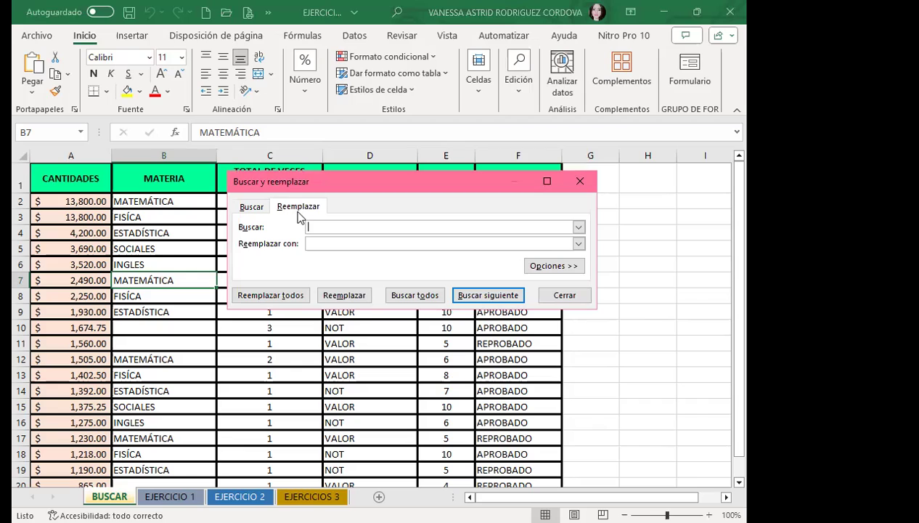
left_click(251, 208)
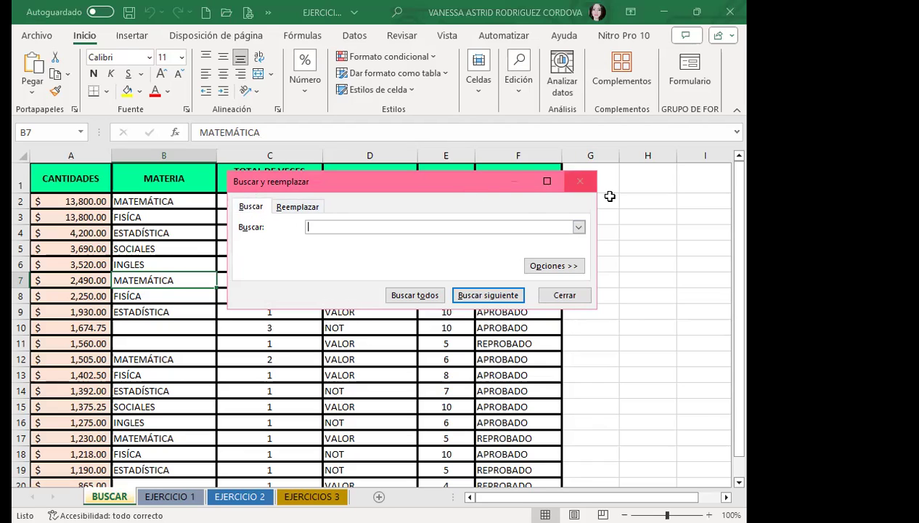
left_click(580, 181)
left_click(349, 248)
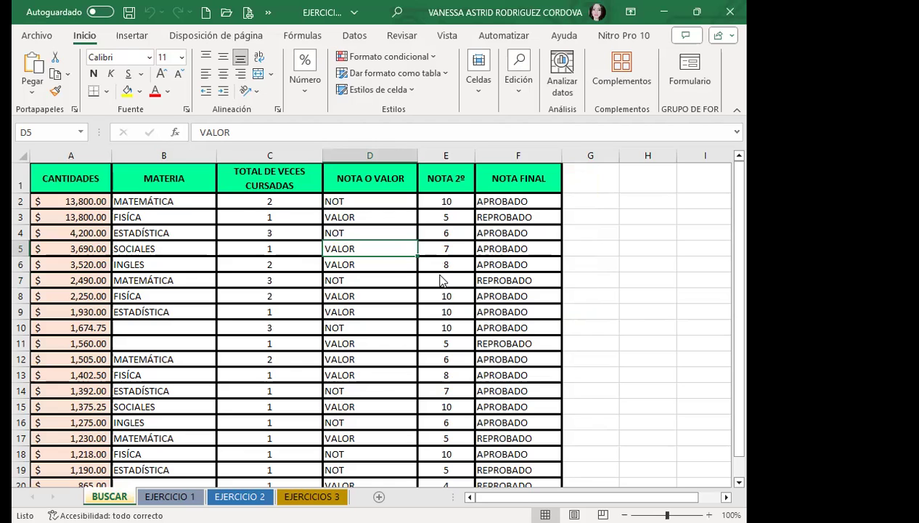
Reopen Buscar y reemplazar with Ctrl+B on its Buscar page and move it out of the way.
key("ctrl+b")
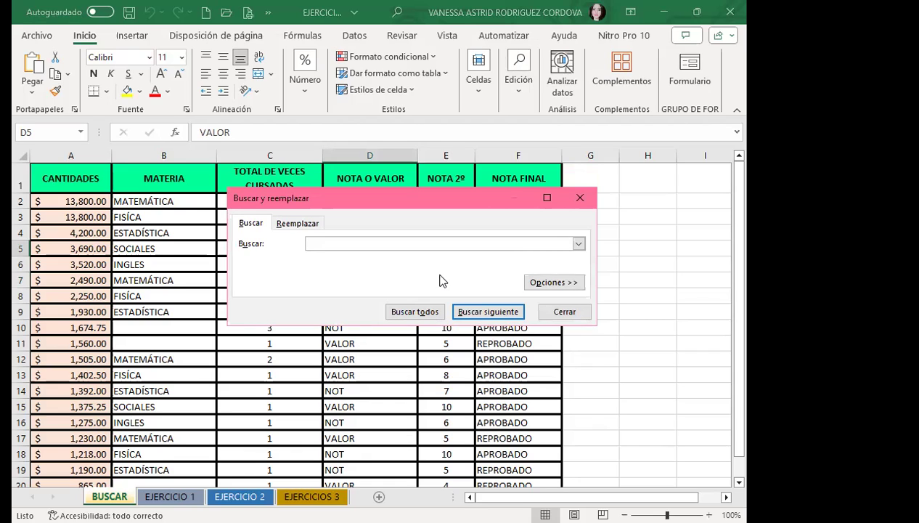
left_click(249, 226)
left_click(298, 224)
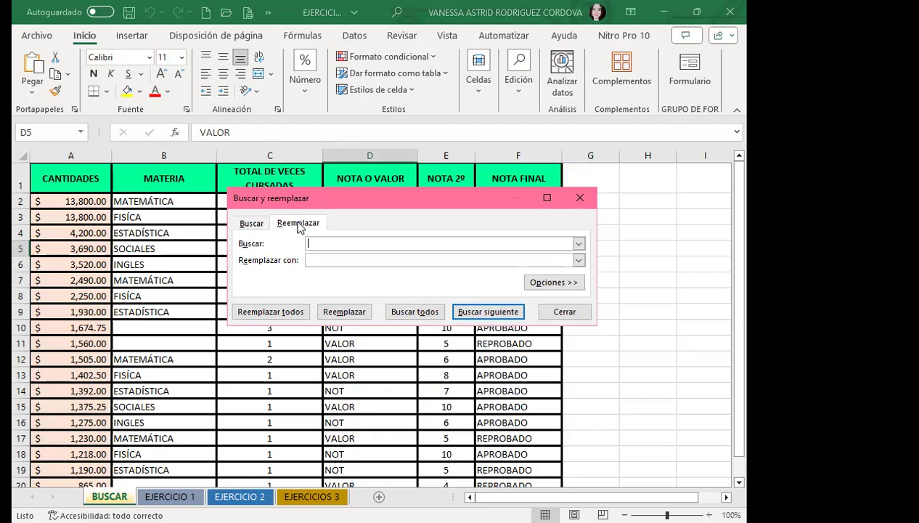
left_click(251, 223)
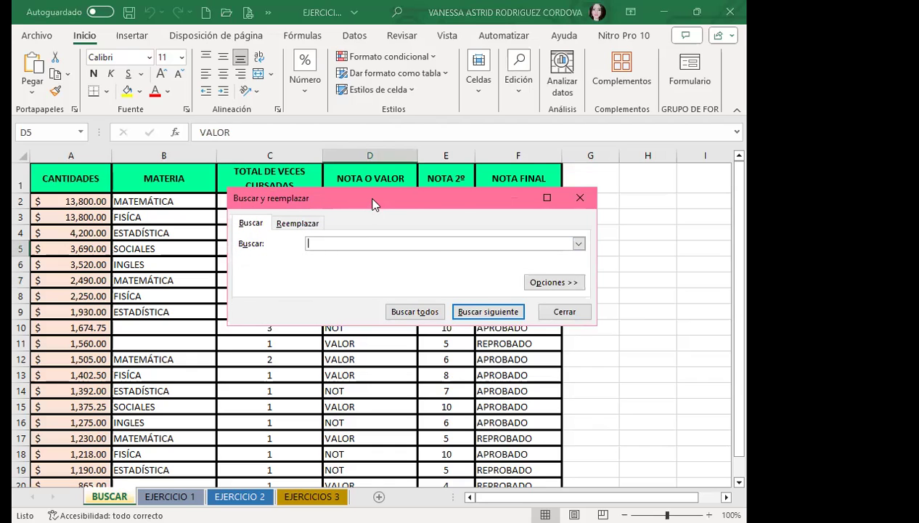
left_click_drag(372, 204, 312, 126)
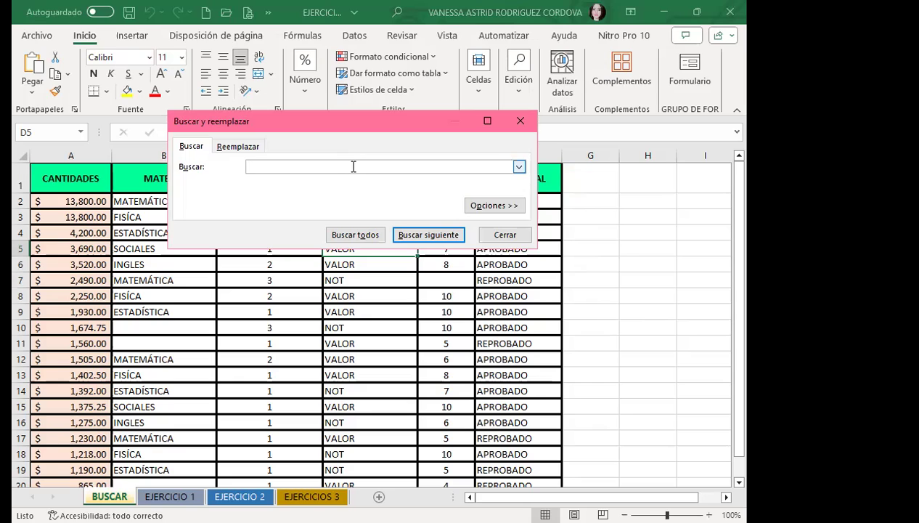
Search the sheet for MATEMATICA without the accent and dismiss the nothing-found message.
type("MATEMATICA")
key("Return")
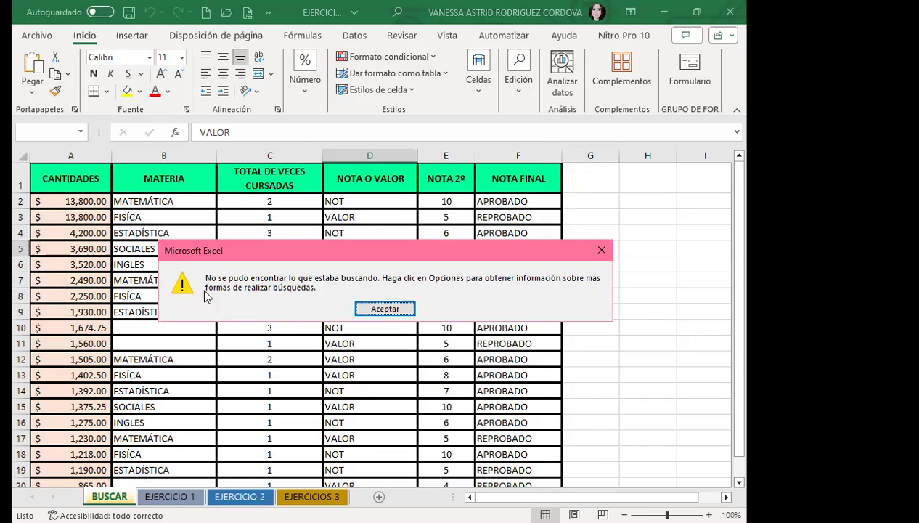
left_click(405, 308)
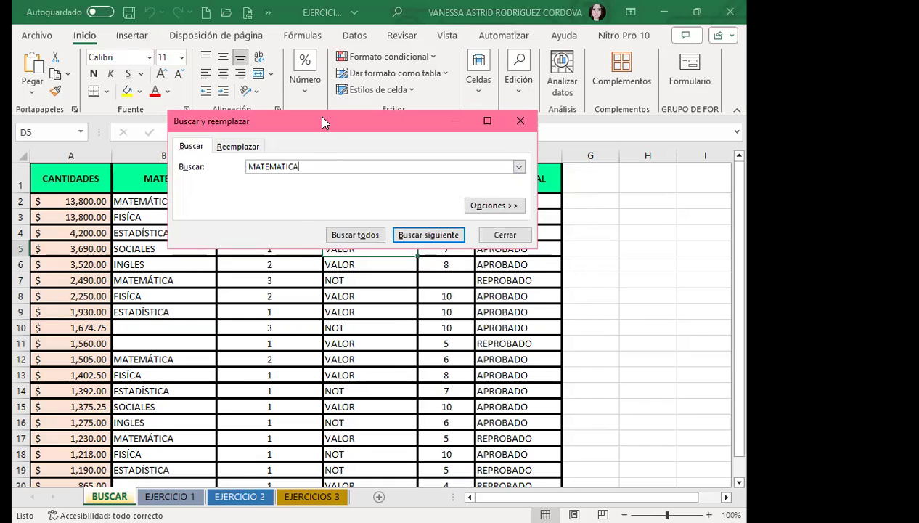
Correct the search term to MATEMÁTICA and find its match in cell B7.
left_click_drag(321, 118, 399, 206)
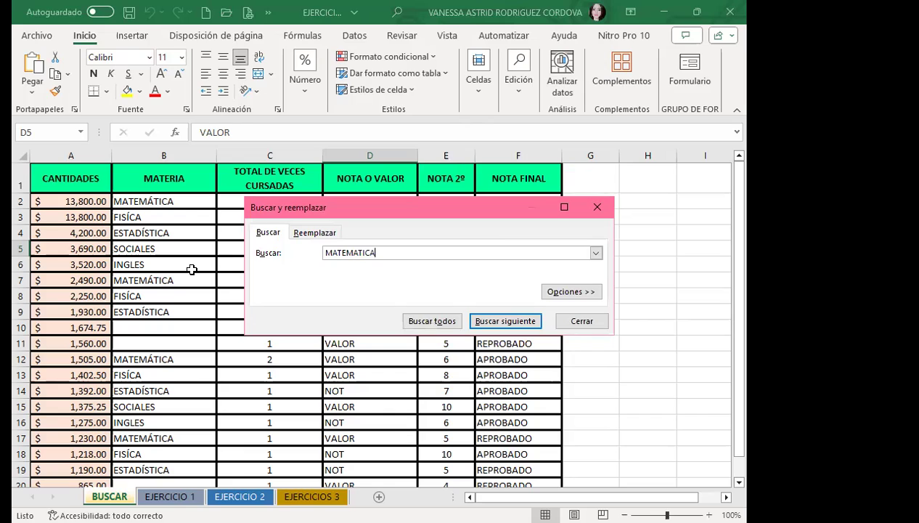
left_click(356, 253)
key("BackSpace")
type("Á")
key("Return")
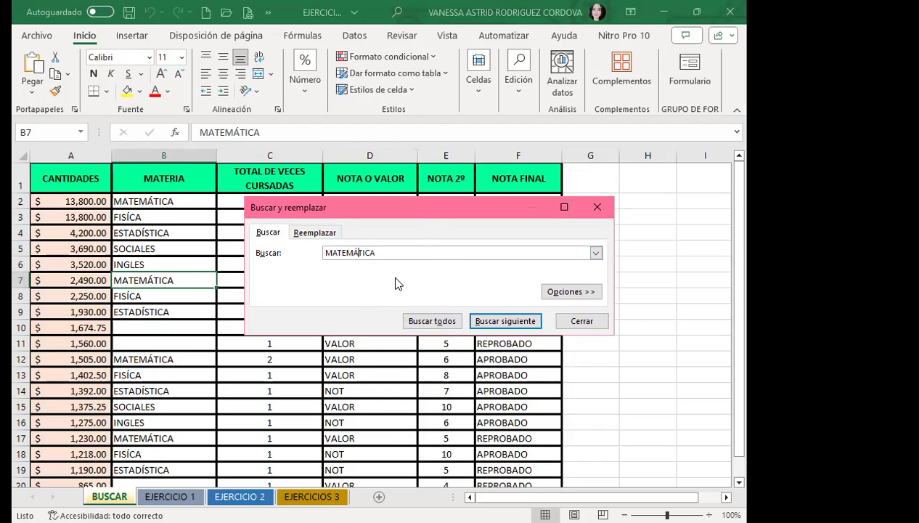
List all MATEMÁTICA matches (B2, B7, B12, B17) and enlarge the results list.
left_click(559, 291)
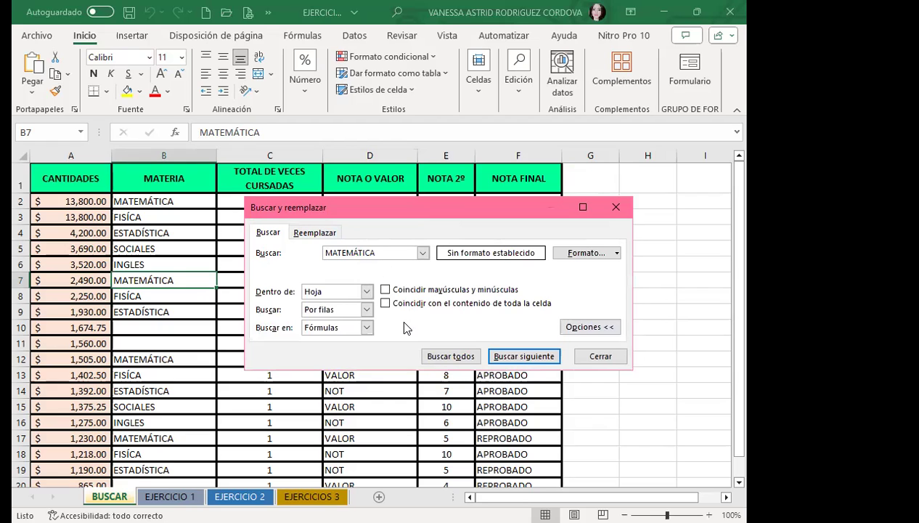
left_click(429, 357)
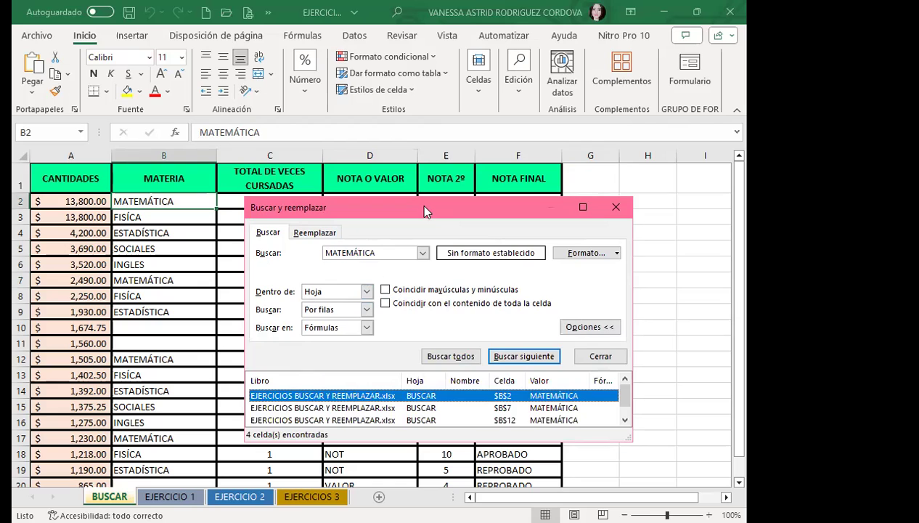
left_click_drag(424, 207, 423, 96)
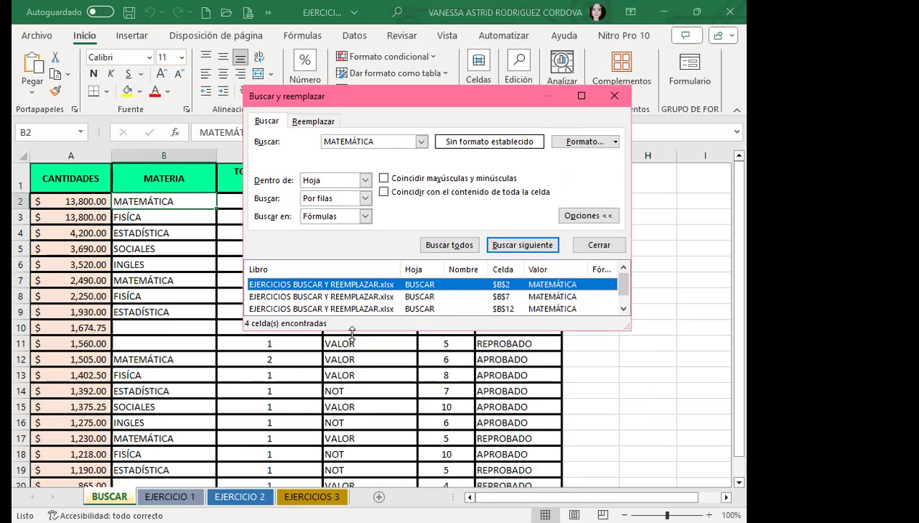
left_click_drag(352, 332, 356, 423)
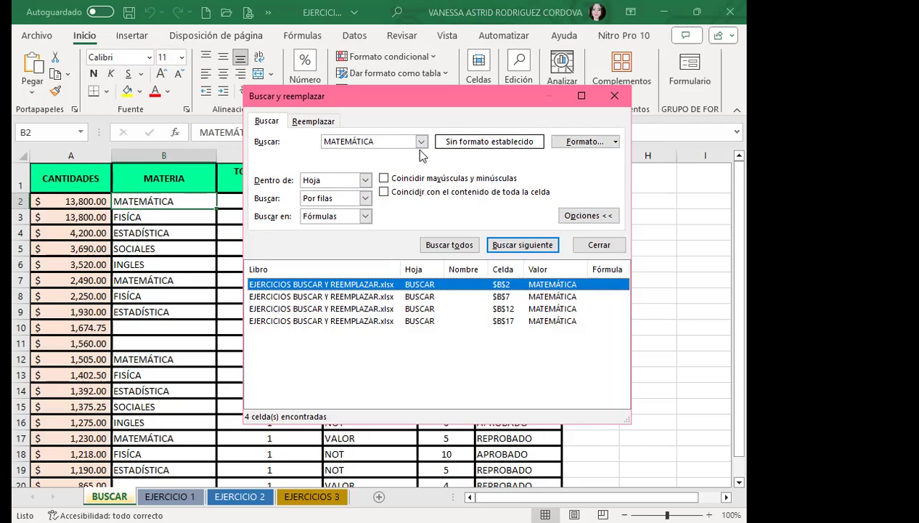
Clear the MATEMÁTICA search text and close the find window.
double_click(388, 141)
key("BackSpace")
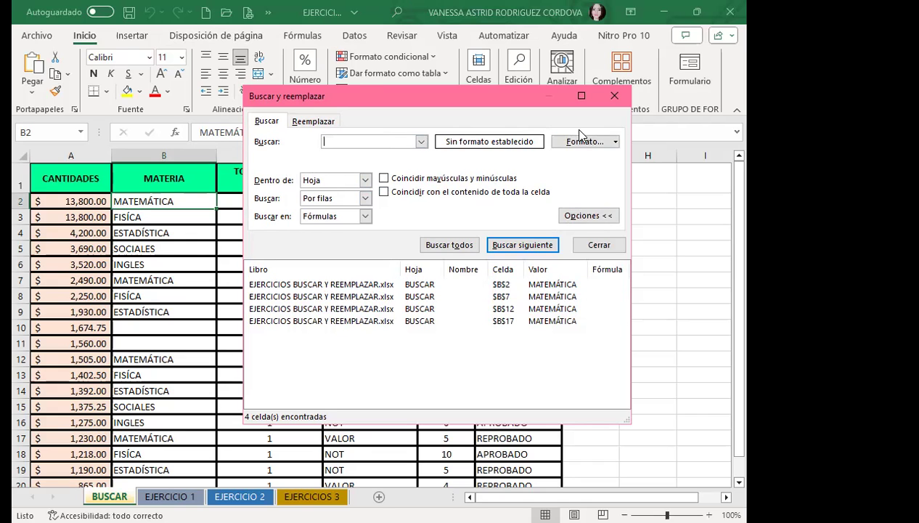
left_click(597, 246)
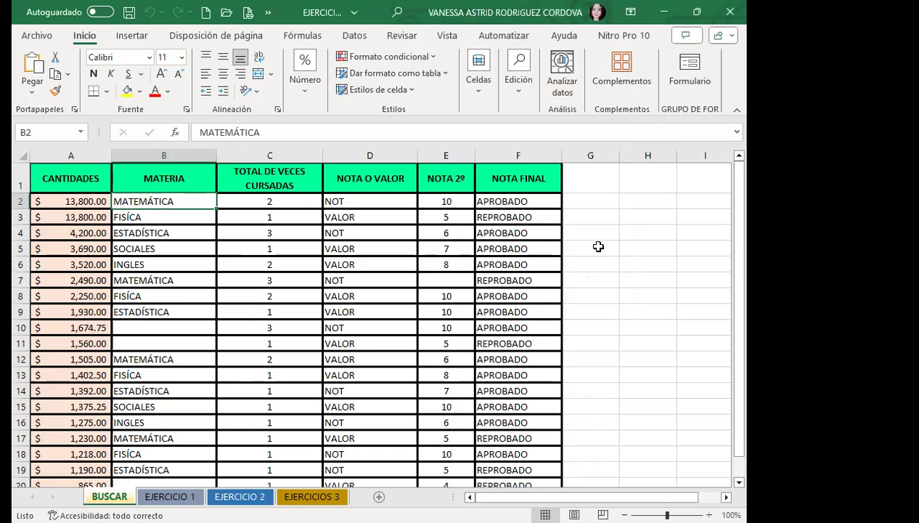
Reopen Buscar y reemplazar with Ctrl+B and reposition it over the sheet.
key("ctrl+b")
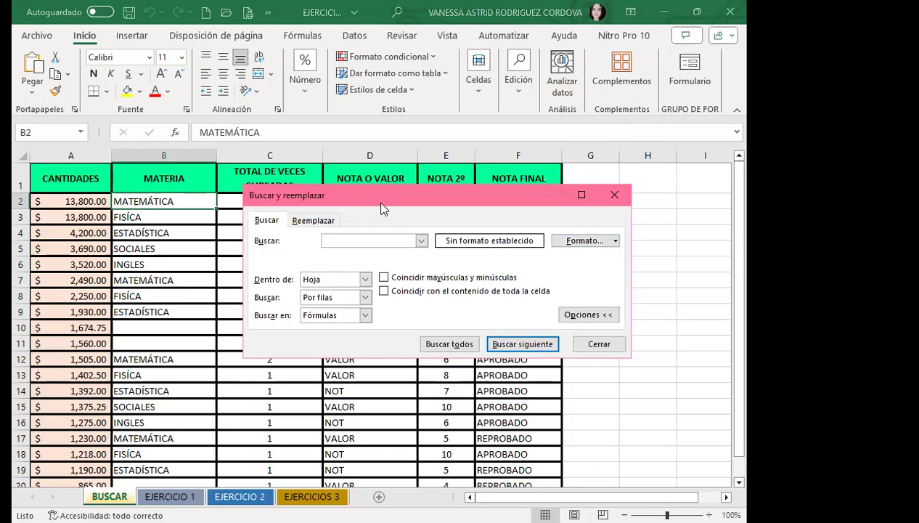
left_click(378, 178)
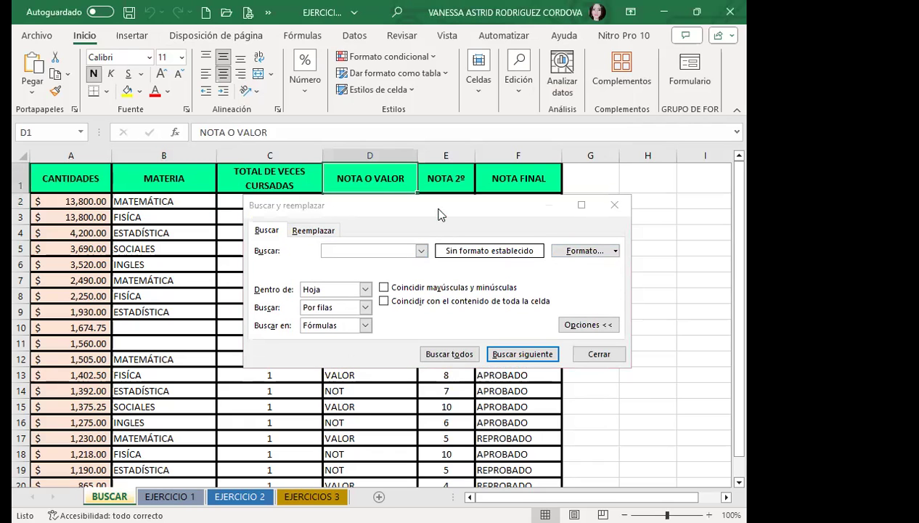
left_click(435, 210)
left_click_drag(436, 210, 376, 164)
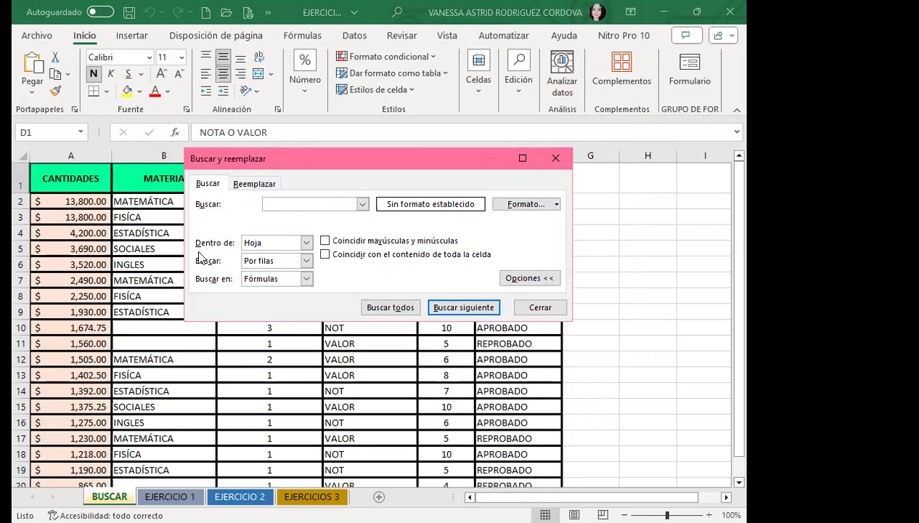
Review the search options, keeping Dentro de Hoja, Por filas and Buscar en Fórmulas.
left_click(306, 243)
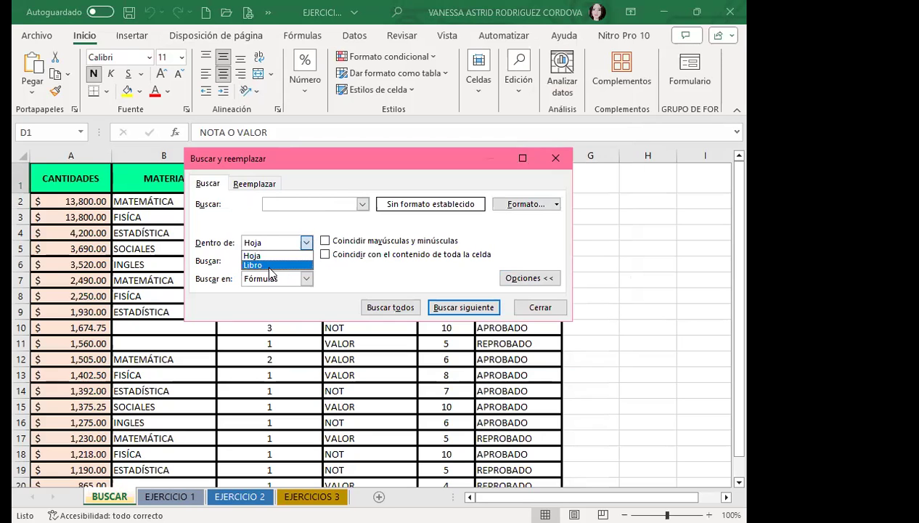
left_click(267, 255)
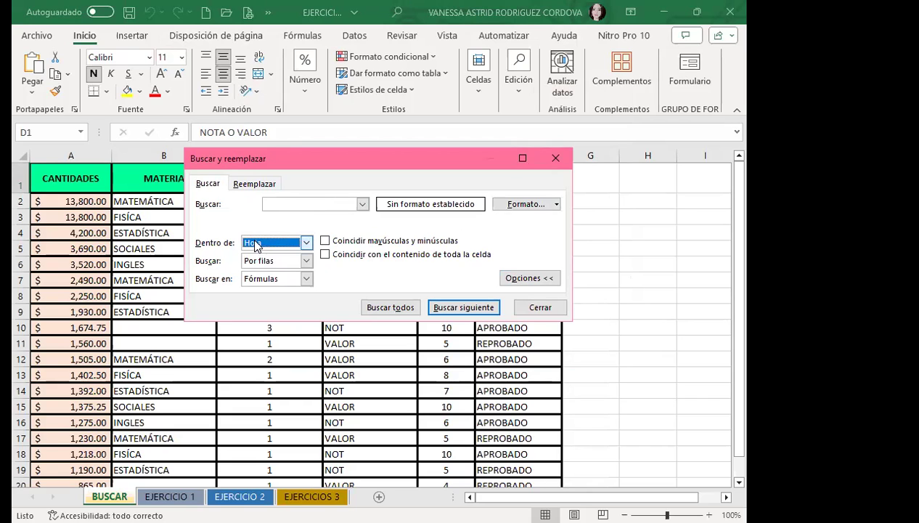
left_click(307, 263)
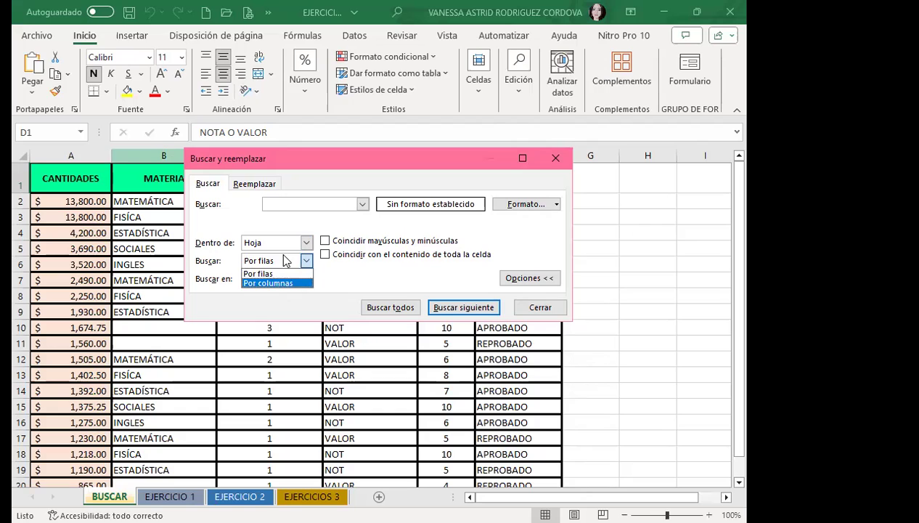
left_click(277, 271)
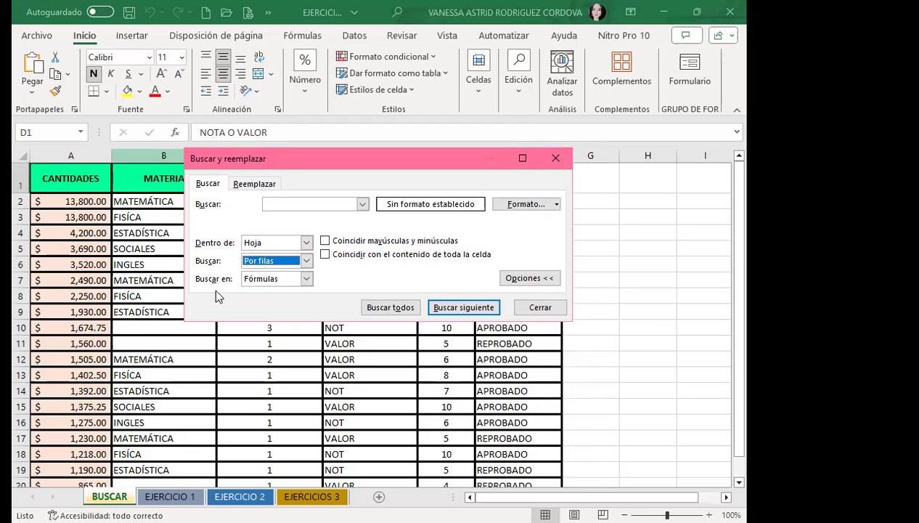
left_click(307, 280)
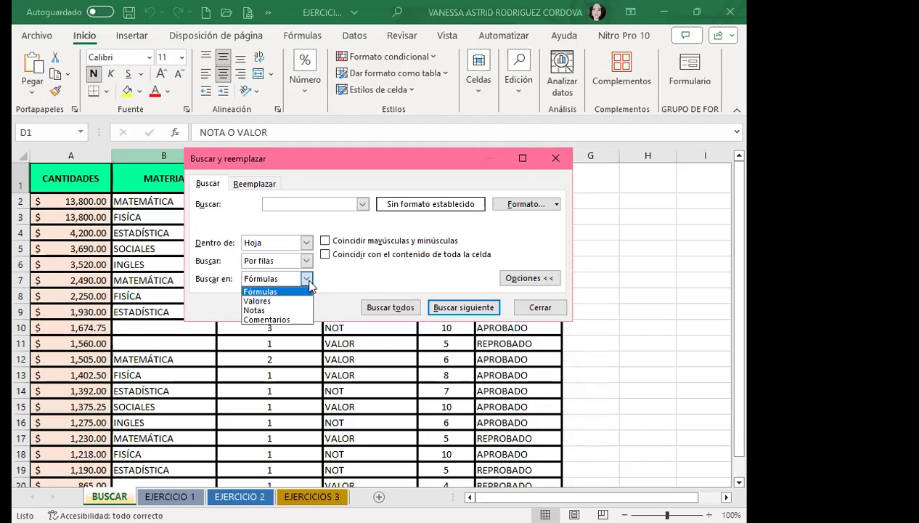
left_click(260, 290)
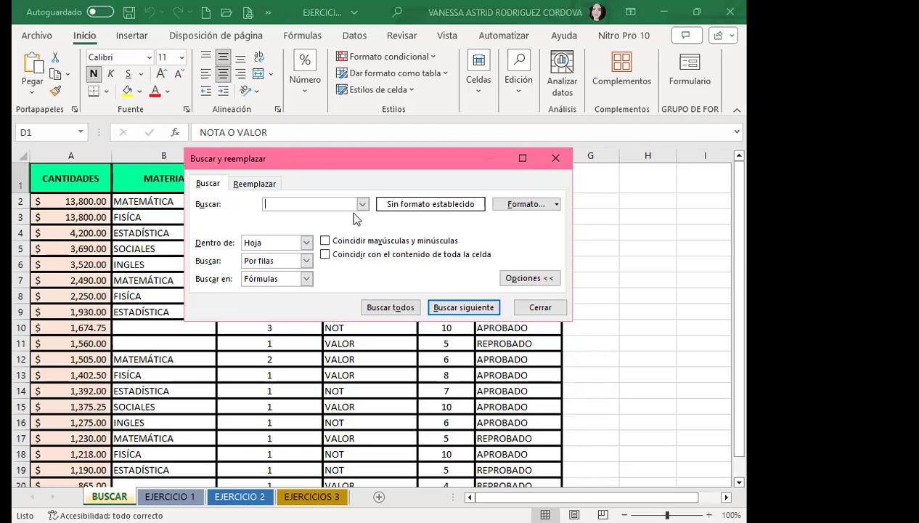
Find all FÍSICA cells and enlarge the results to show B3, B8, B13 and B18.
type("FISÍCA")
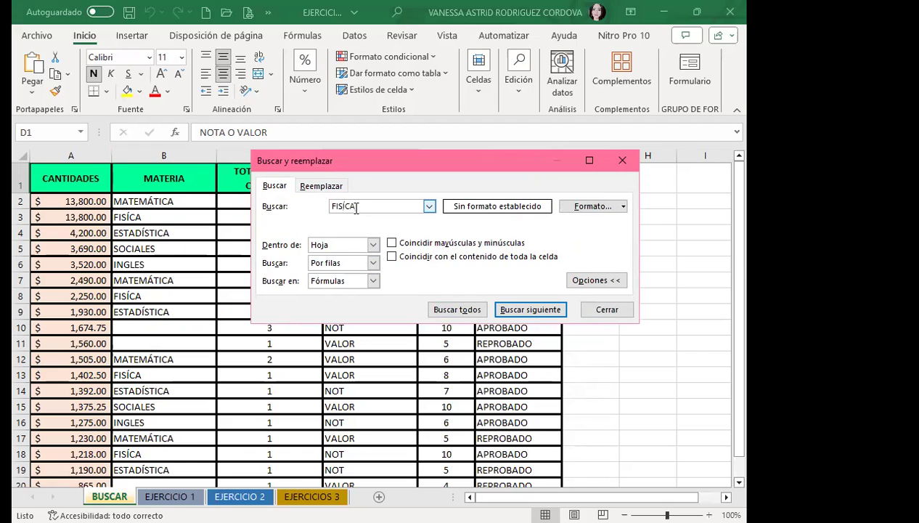
left_click(459, 308)
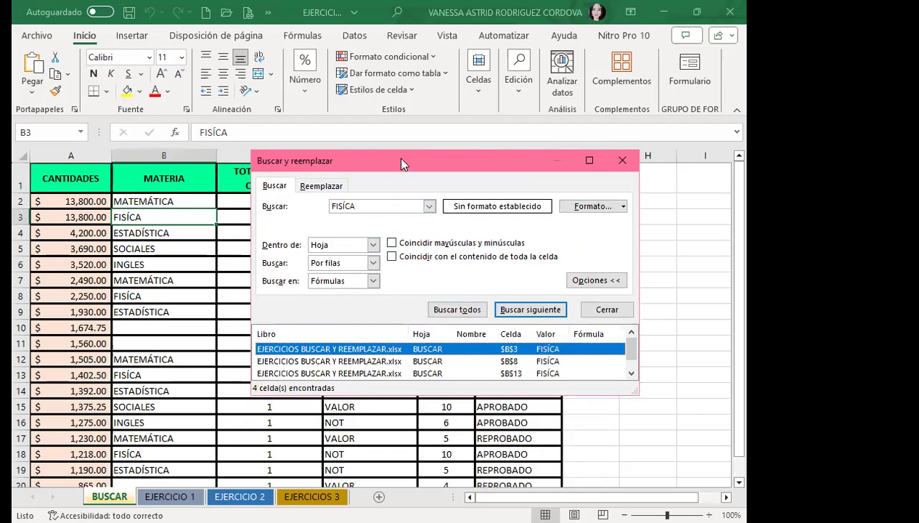
left_click_drag(404, 163, 404, 81)
left_click_drag(410, 312, 409, 370)
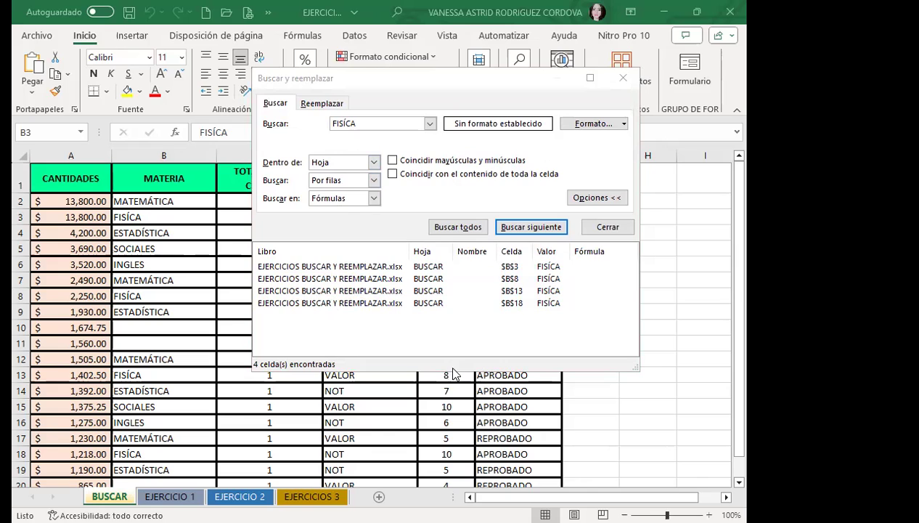
left_click(431, 371)
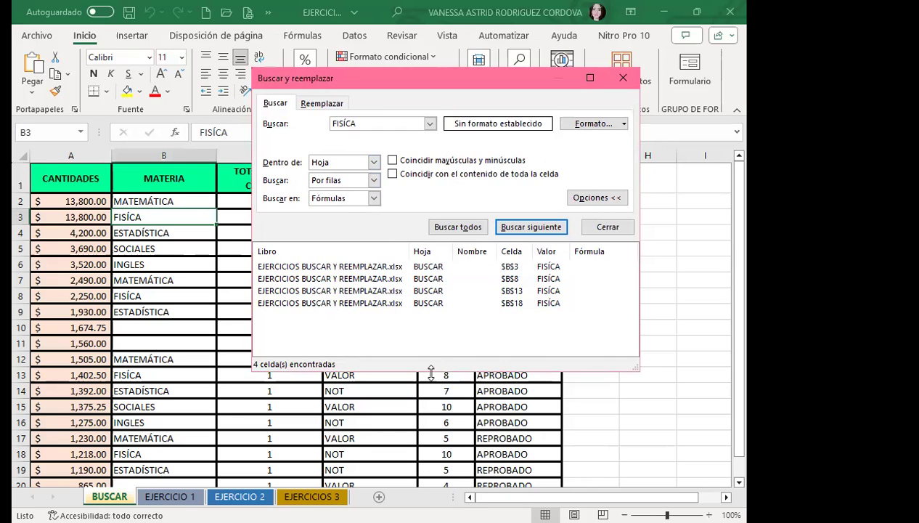
left_click_drag(431, 372, 432, 415)
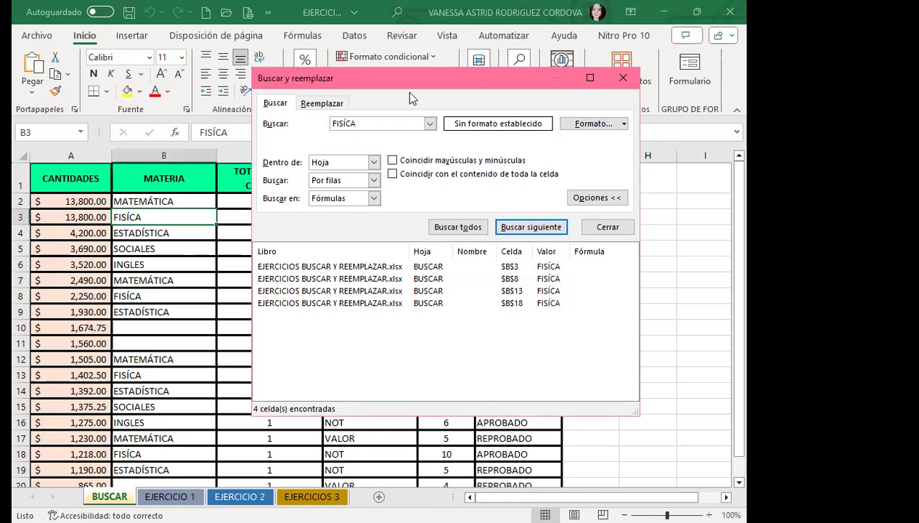
left_click_drag(405, 82, 301, 90)
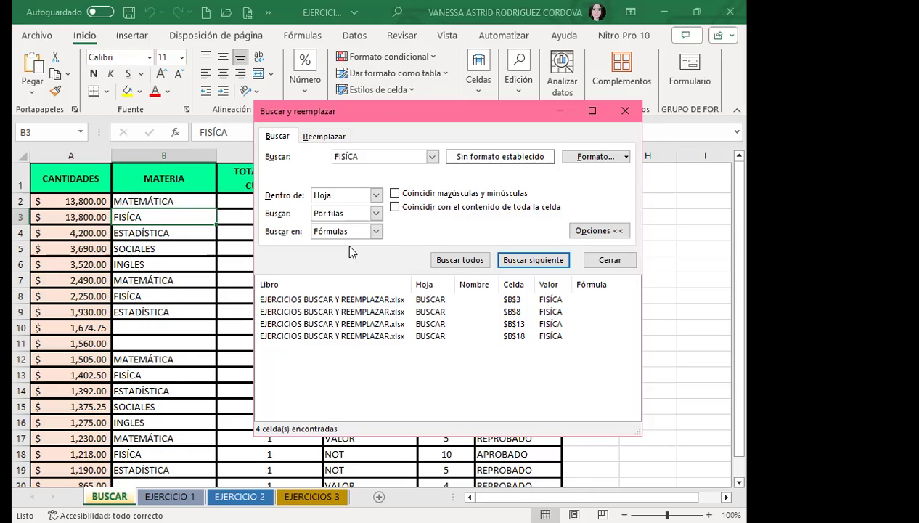
left_click(375, 231)
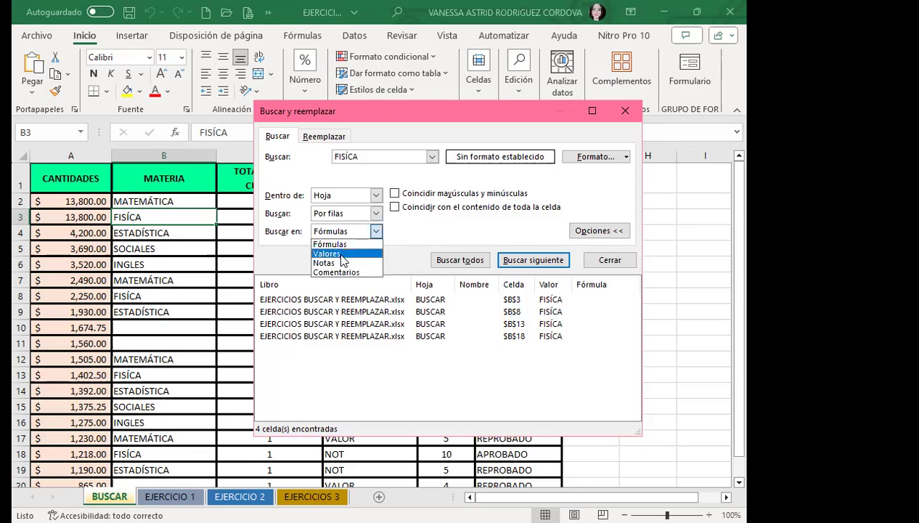
left_click(295, 261)
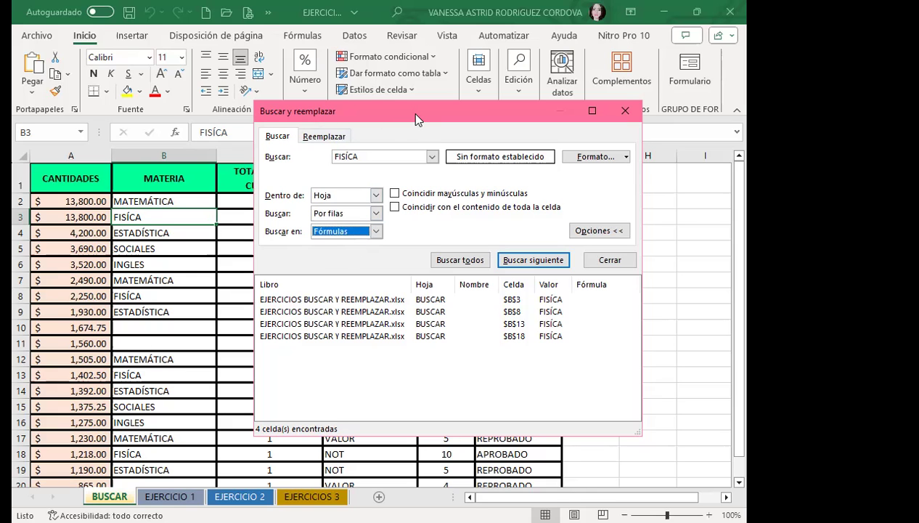
left_click_drag(417, 114, 343, 153)
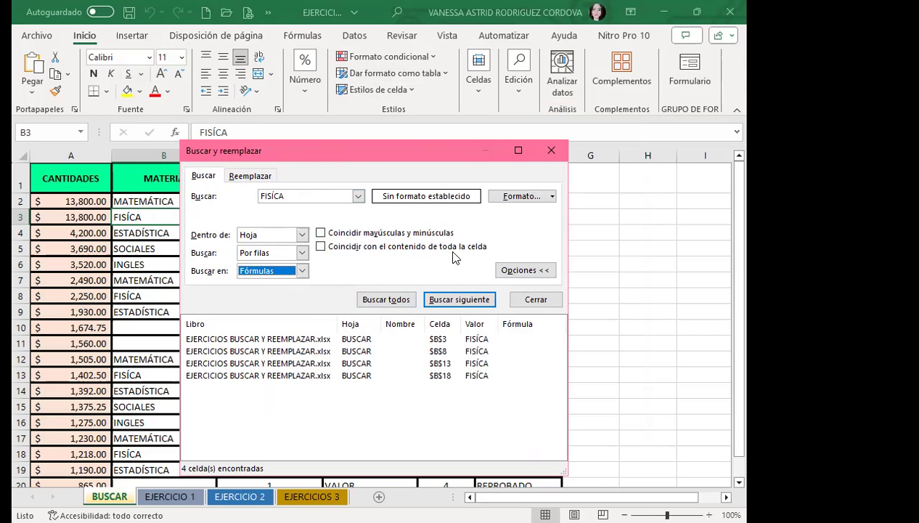
Close the find window, check the NOT entries in D1 and D2, then reopen it with FÍSICA.
left_click(552, 152)
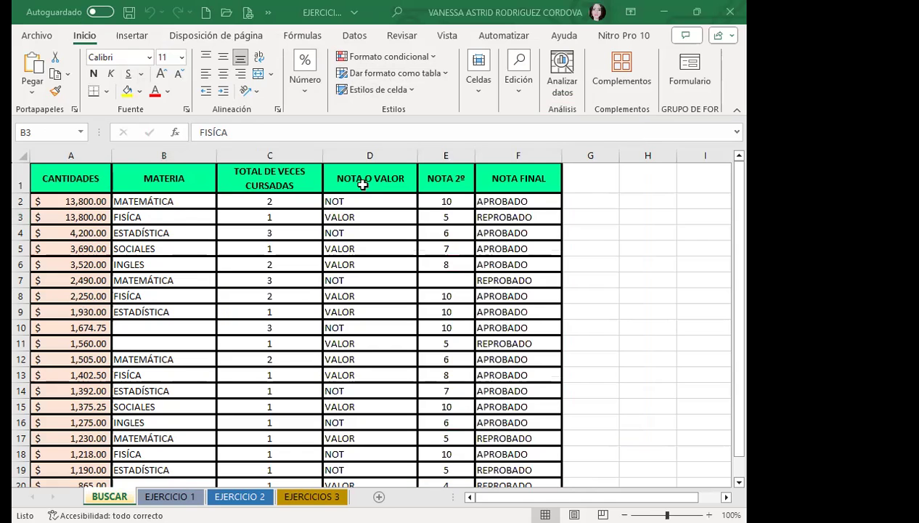
left_click(335, 181)
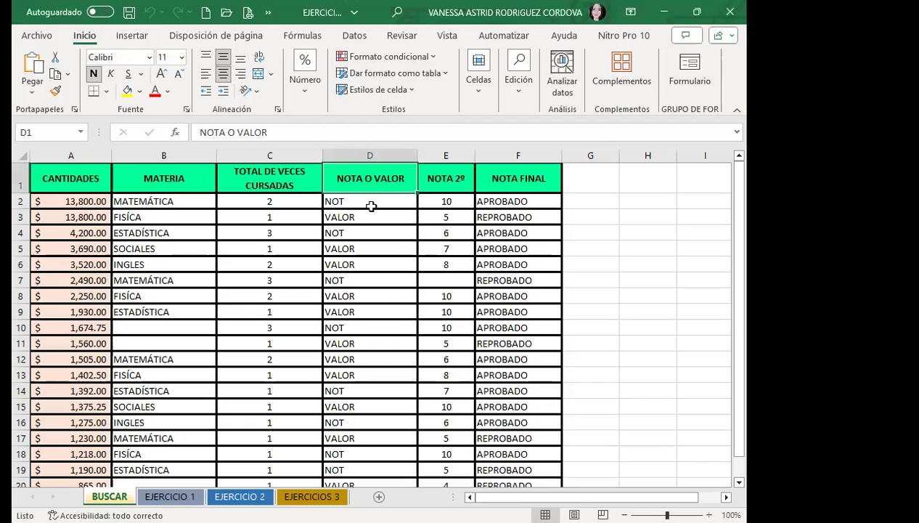
left_click(373, 202)
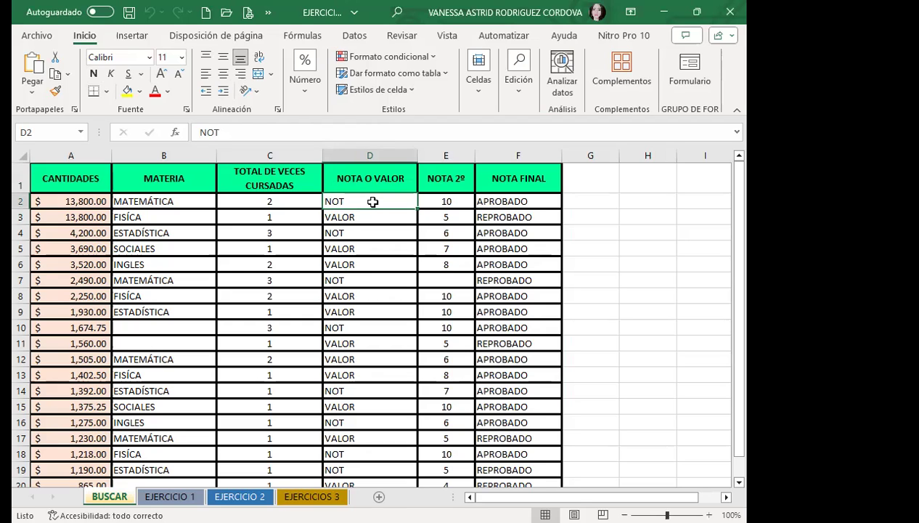
key("ctrl+b")
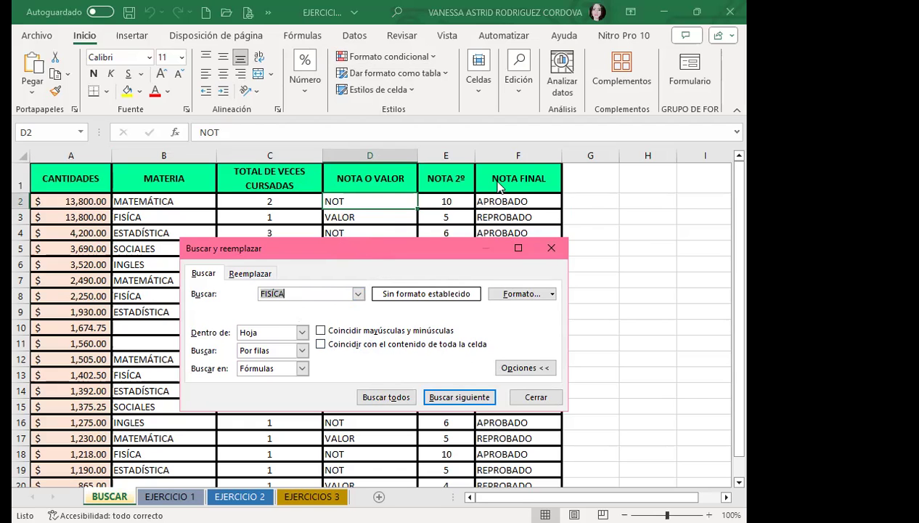
List all four FÍSICA matches: B3, B8, B13 and B18.
left_click_drag(436, 247, 631, 157)
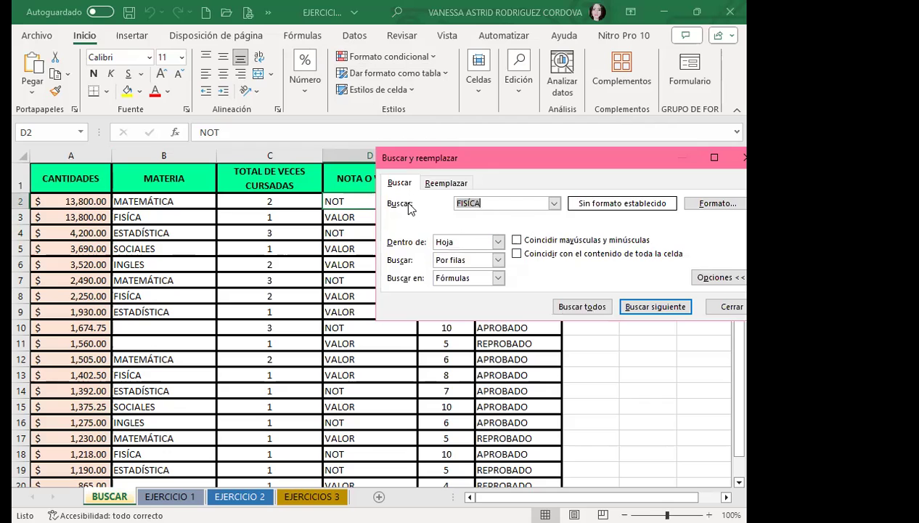
left_click(581, 306)
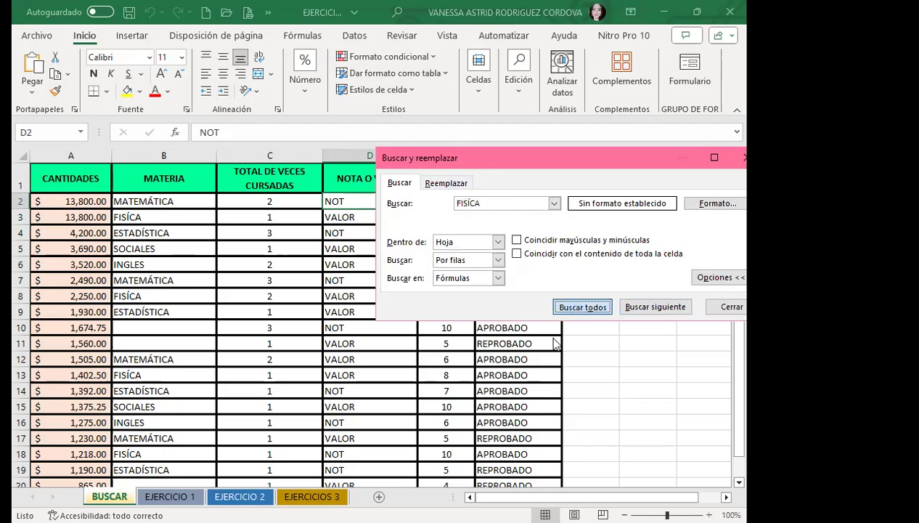
left_click_drag(518, 159, 492, 79)
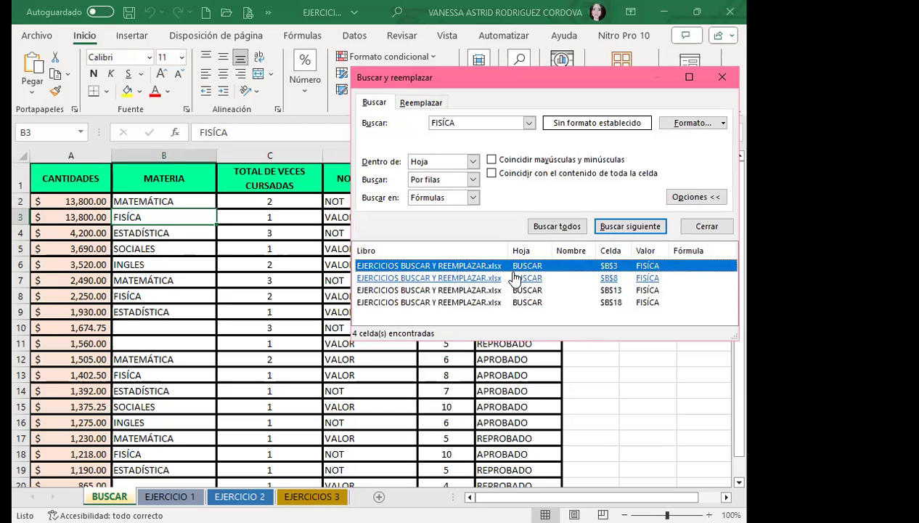
Jump between the FÍSICA matches in B8, B18 and B3 from the results list.
left_click(451, 281)
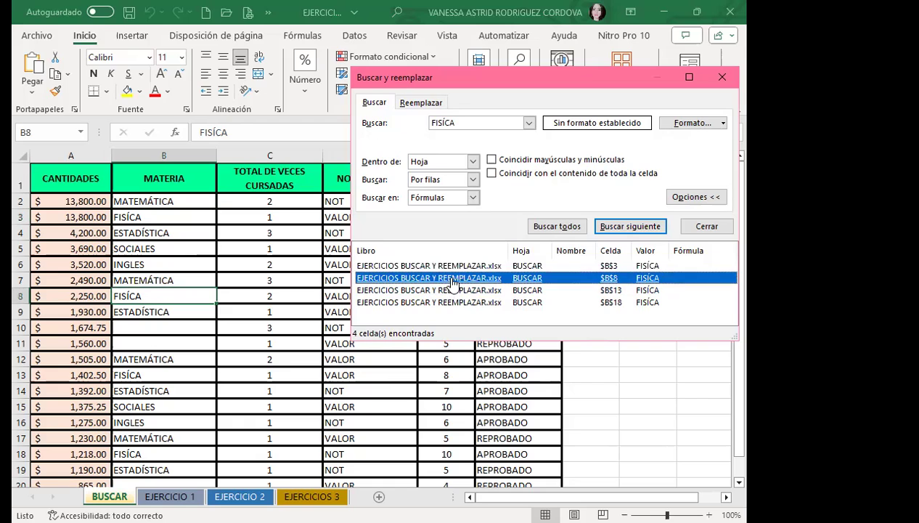
left_click(406, 304)
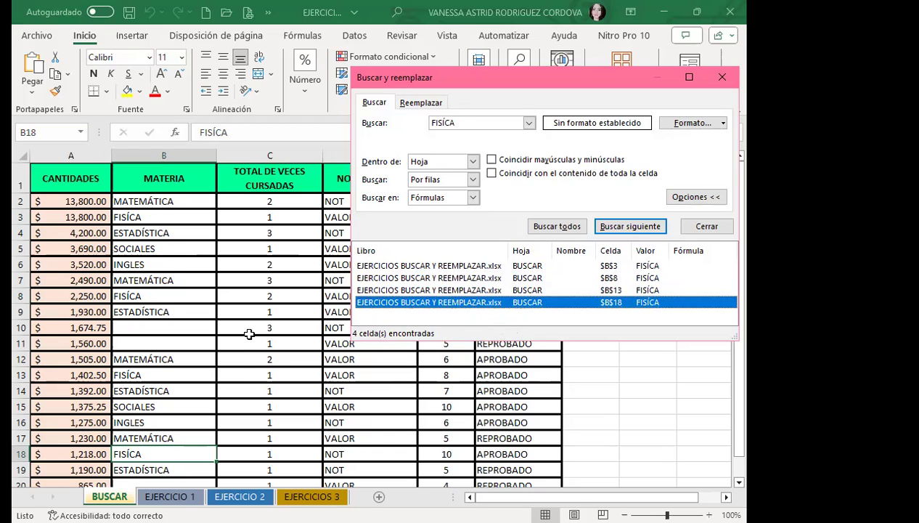
scroll(230, 368, "down", 2)
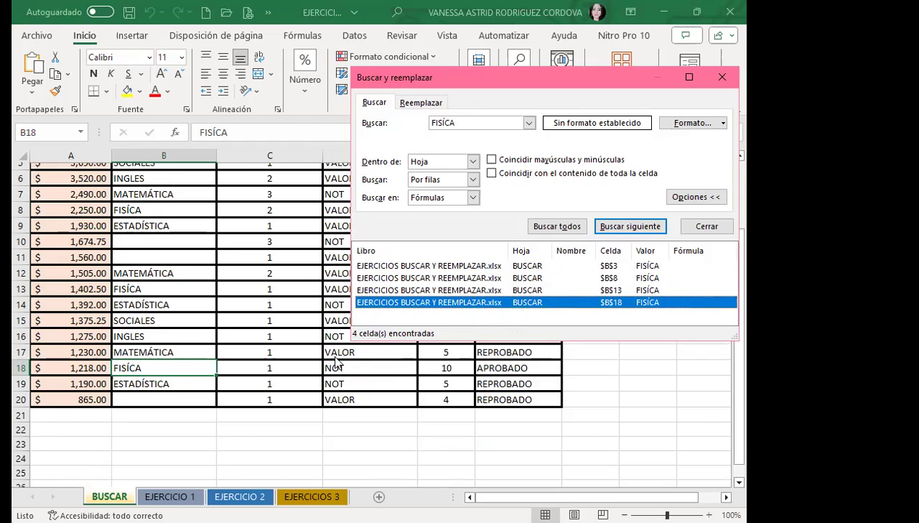
left_click(410, 266)
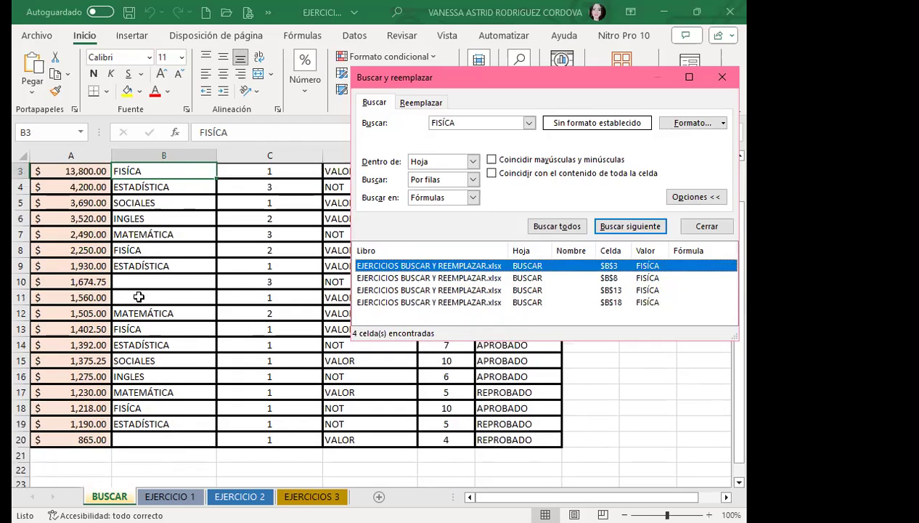
scroll(173, 281, "up", 1)
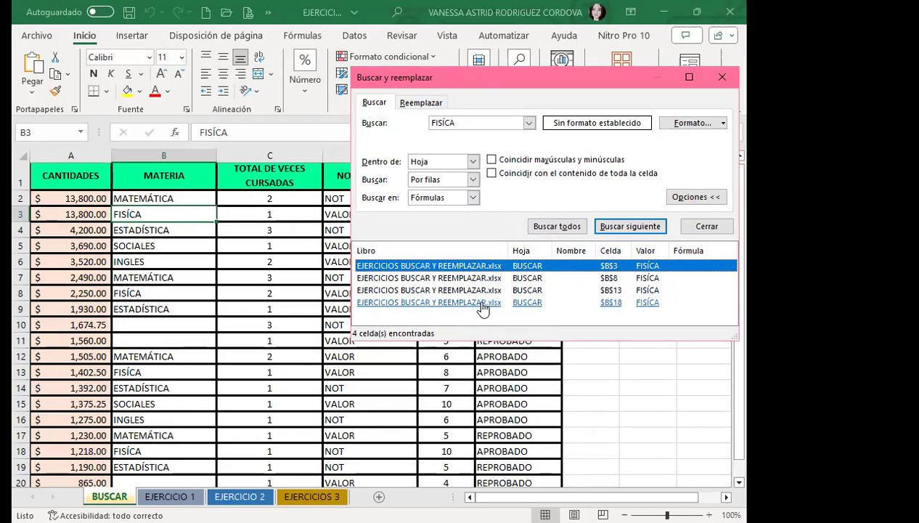
Jump from the B8 result to the FÍSICA match in cell B13.
left_click(451, 282)
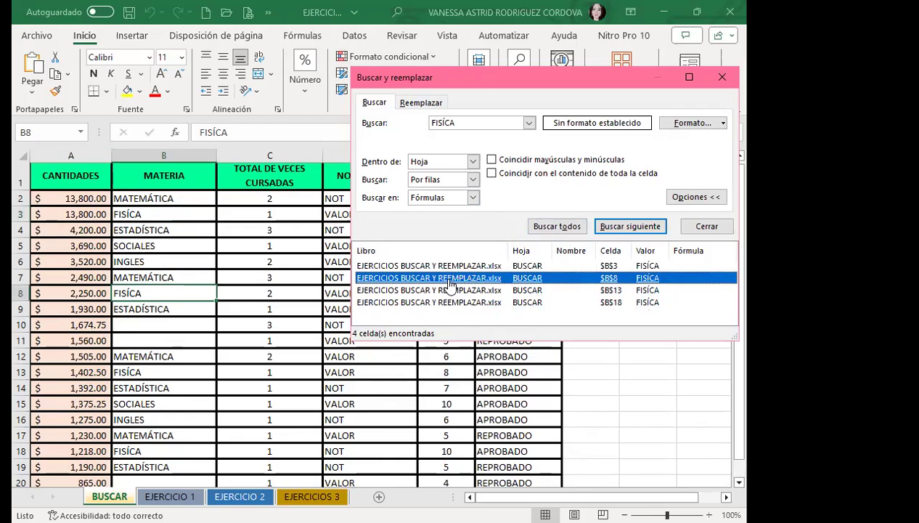
left_click(442, 290)
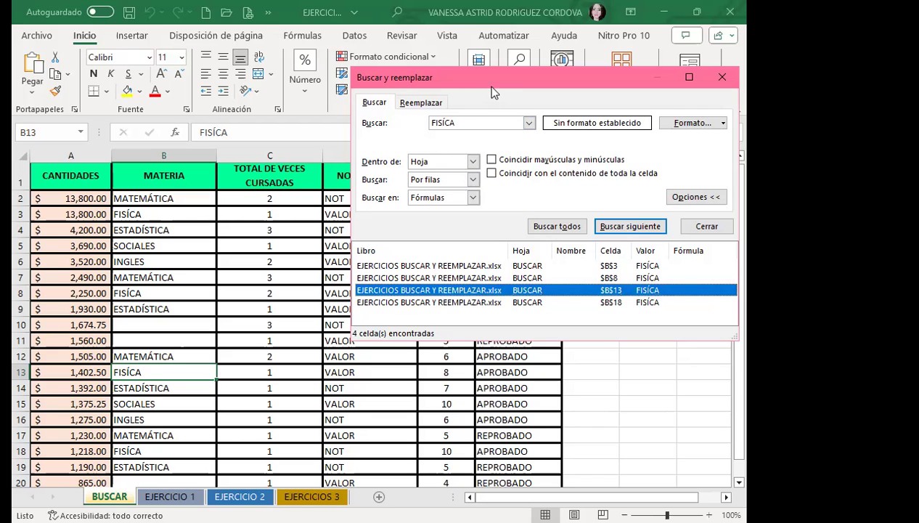
Replace the search term with NOT and list all 11 matches, checking headers E1 and D1.
left_click_drag(544, 99, 600, 118)
left_click_drag(517, 142, 458, 141)
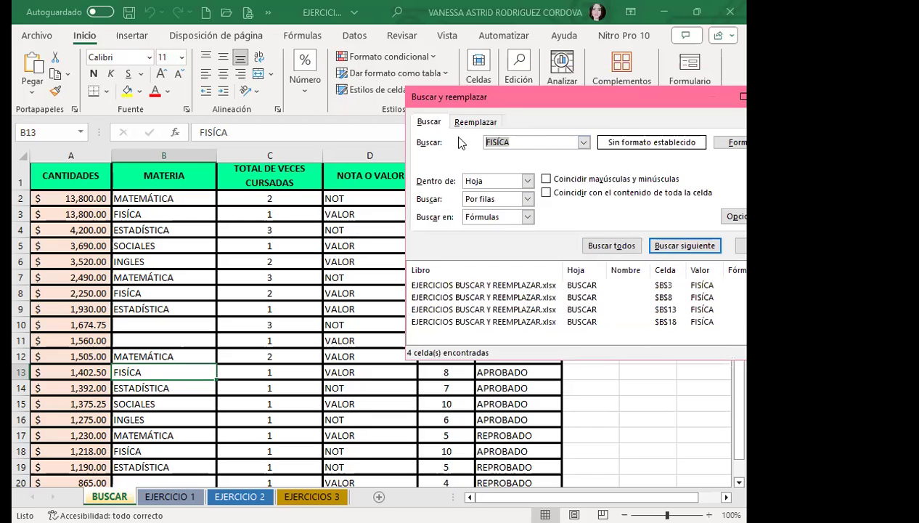
type("NOT")
left_click(627, 247)
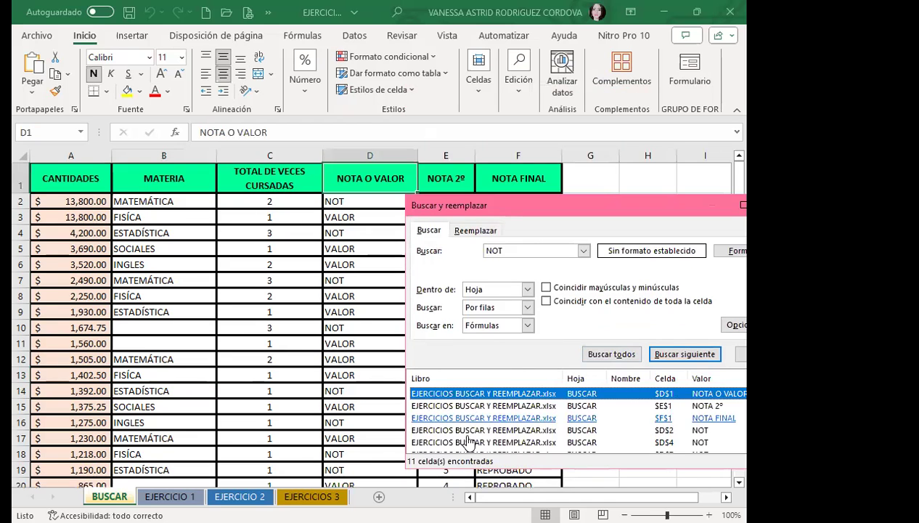
left_click(471, 409)
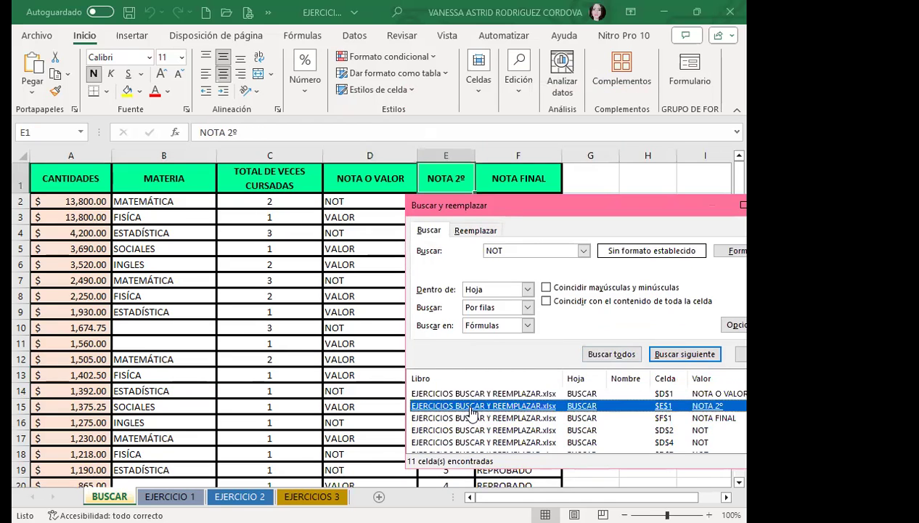
left_click(456, 395)
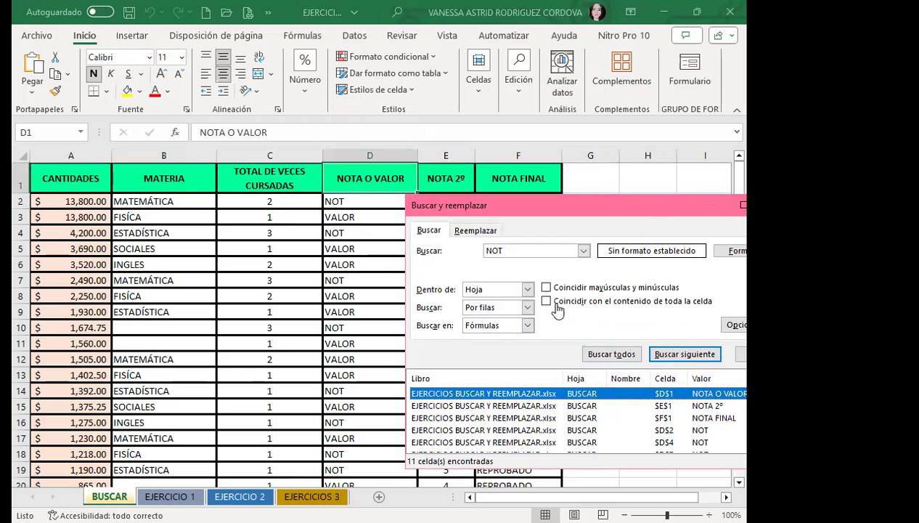
Step through the NOT matches E1, F1 and then D2 from the results list.
left_click_drag(649, 209, 591, 123)
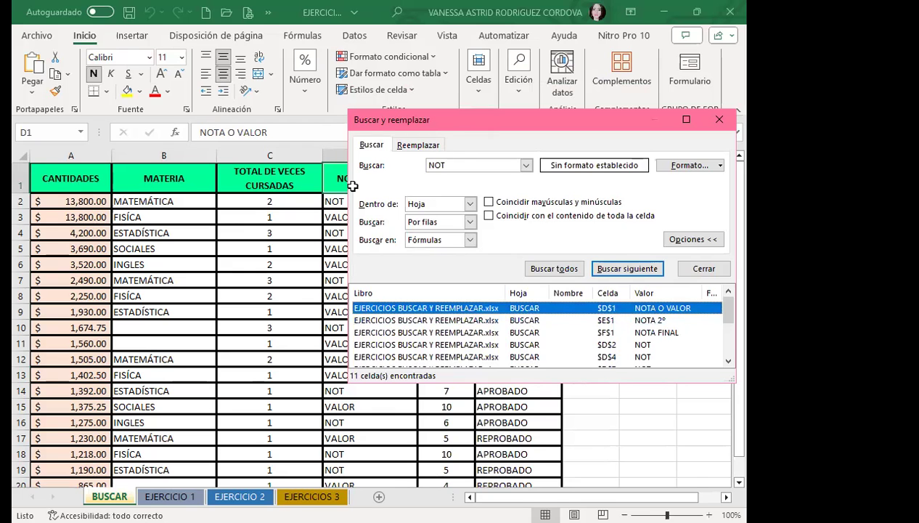
left_click_drag(479, 127, 421, 216)
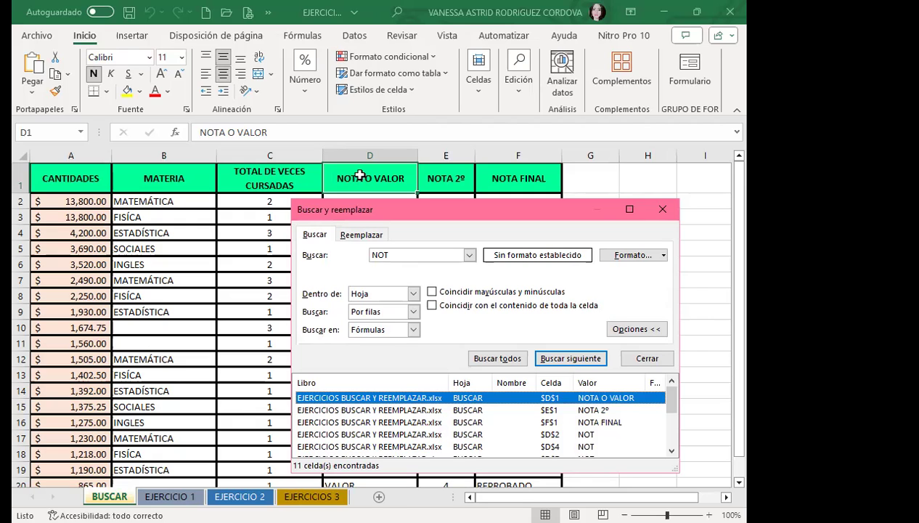
left_click(347, 411)
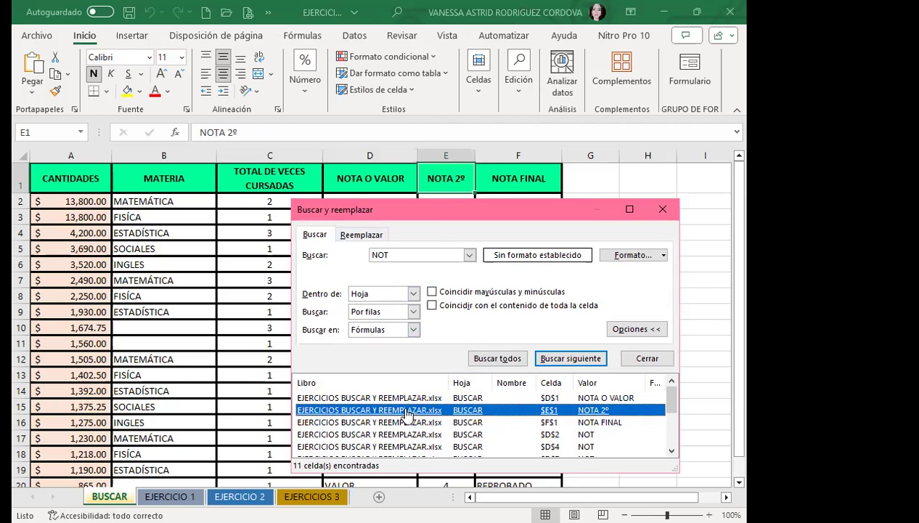
left_click(390, 429)
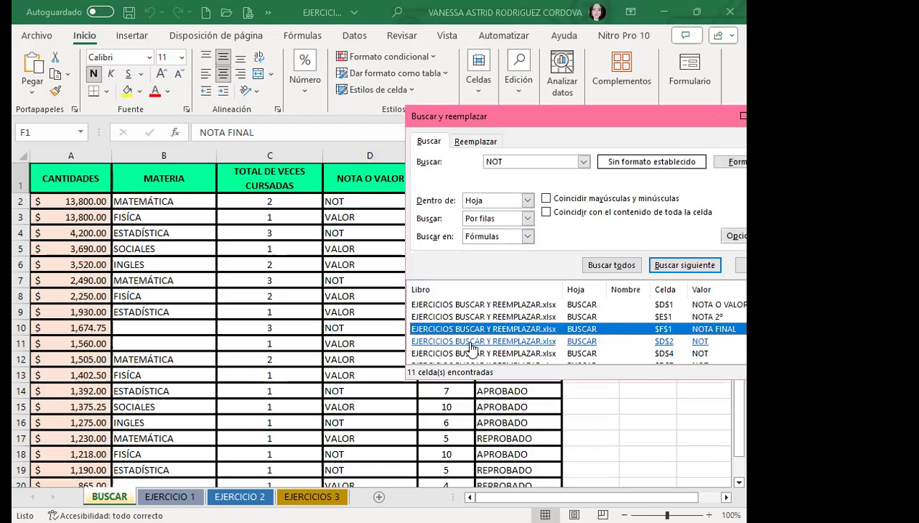
key("Return")
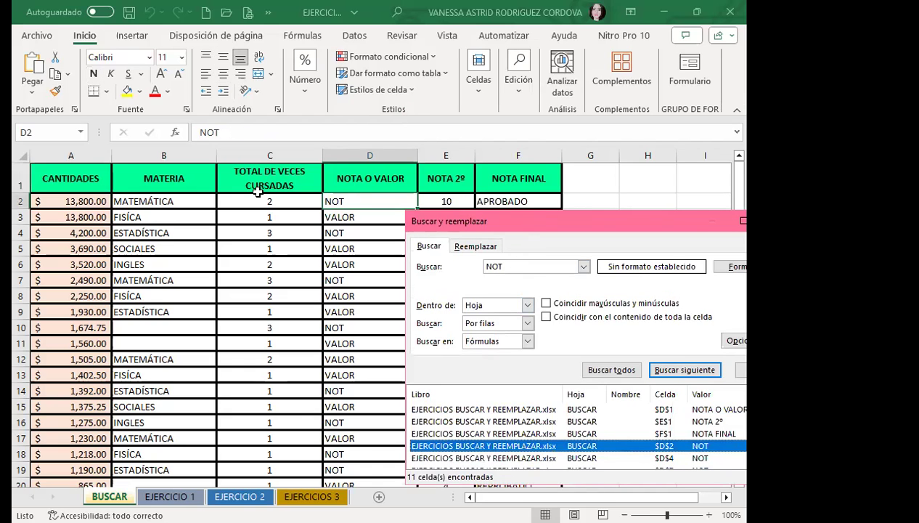
left_click_drag(524, 221, 520, 172)
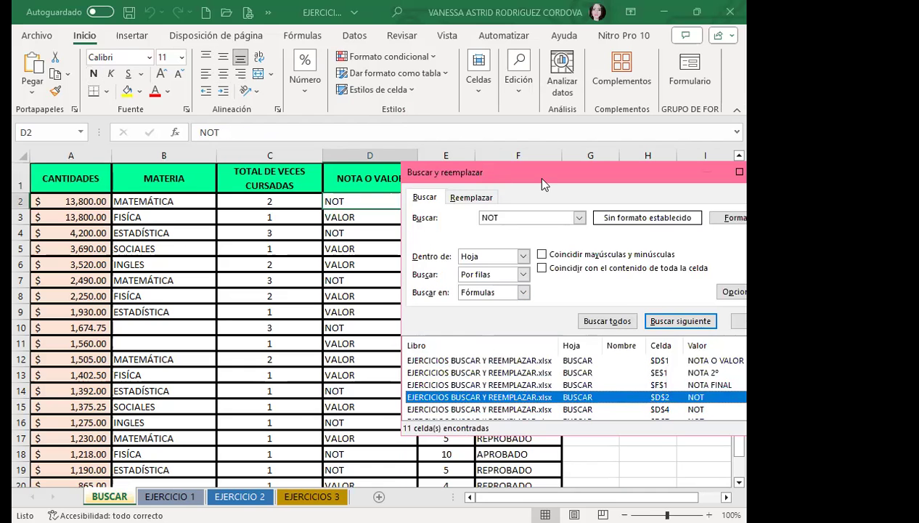
left_click_drag(543, 183, 457, 161)
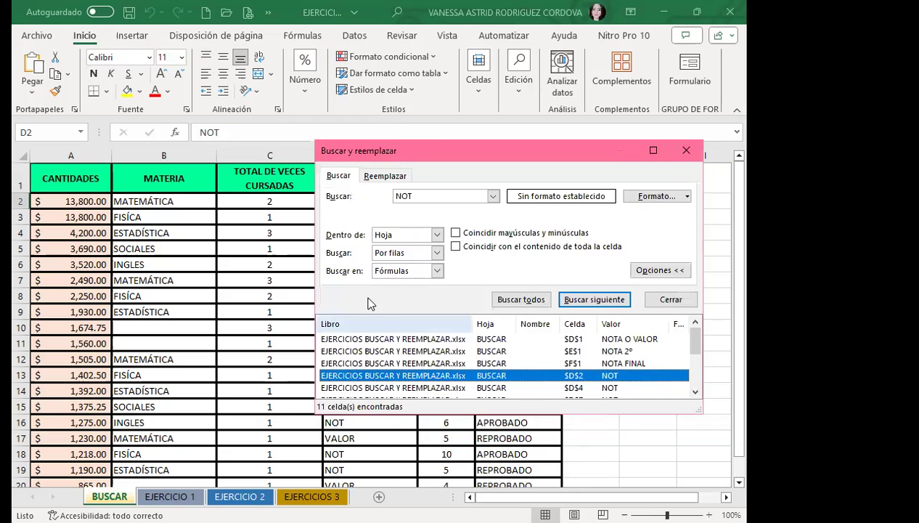
Enable whole-cell matching and rerun the NOT search, now finding 8 cells starting at D2.
left_click(454, 248)
left_click(522, 299)
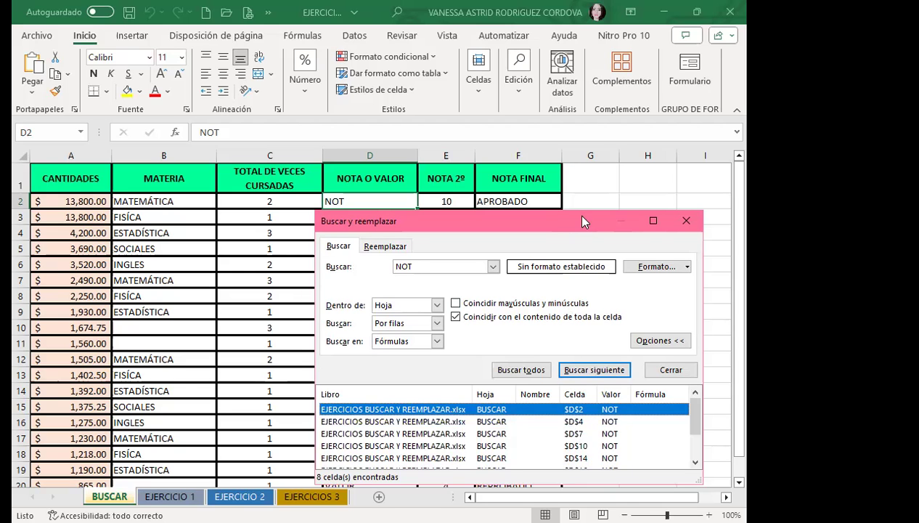
left_click_drag(585, 222, 580, 170)
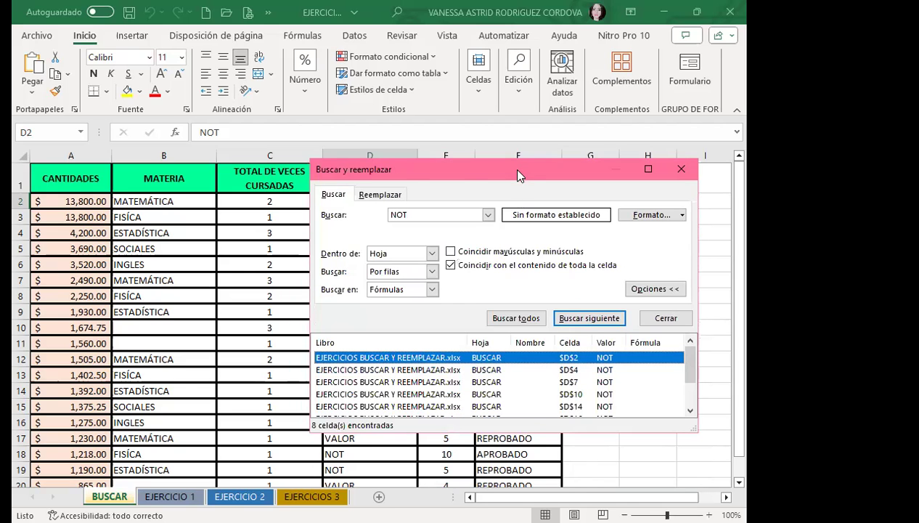
left_click_drag(518, 175, 516, 263)
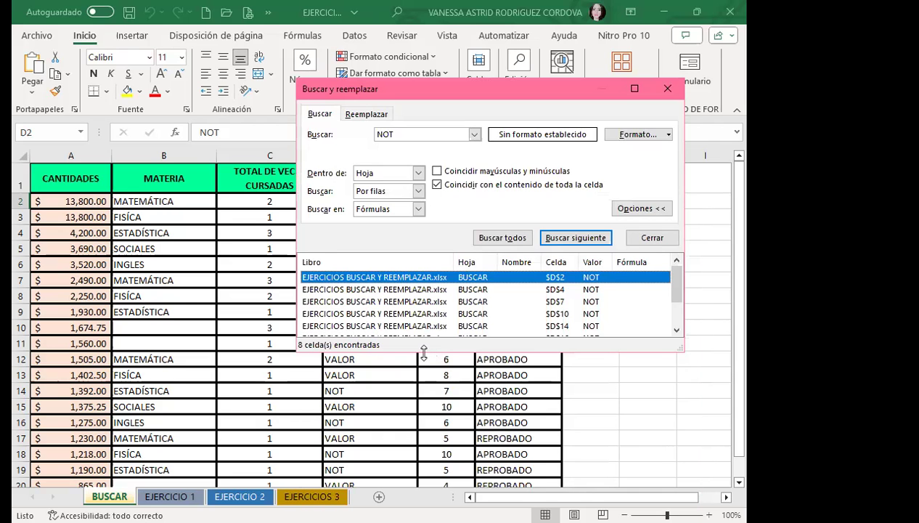
Enlarge the results, go to D19, and select all 8 NOT cells with Ctrl+A.
mouse_move(424, 353)
left_mouse_down()
mouse_move(391, 395)
mouse_move(390, 384)
left_mouse_up()
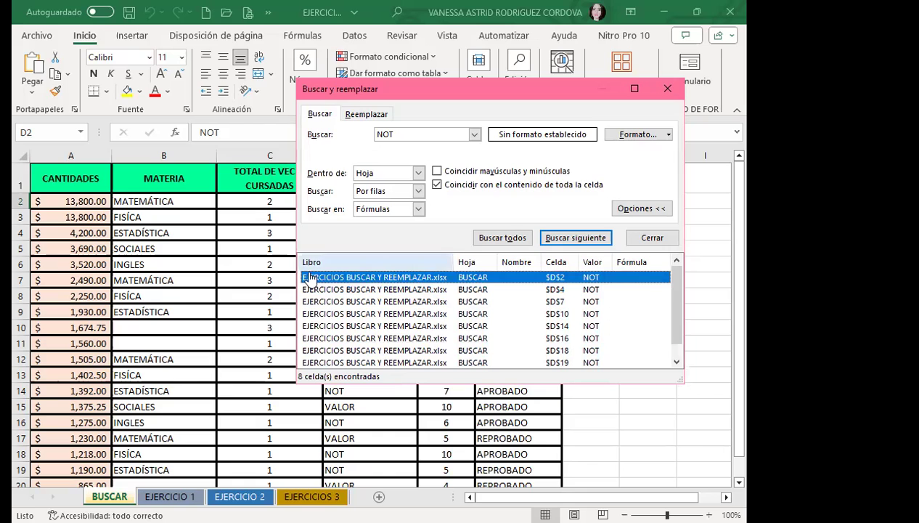
scroll(681, 341, "down", 1)
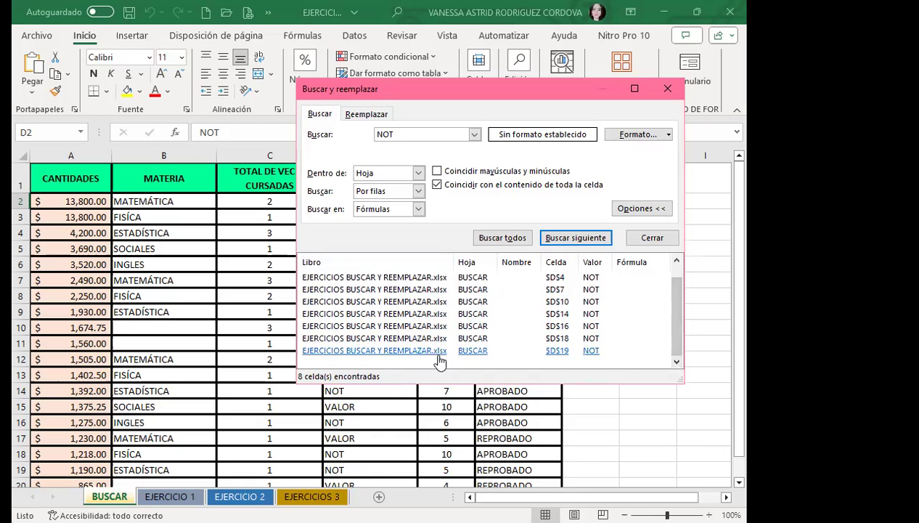
left_click(407, 350)
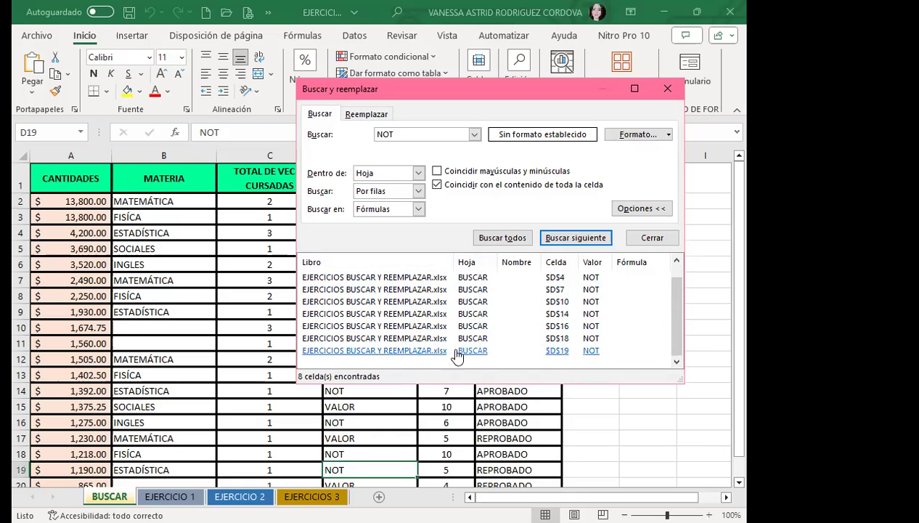
key("ctrl+a")
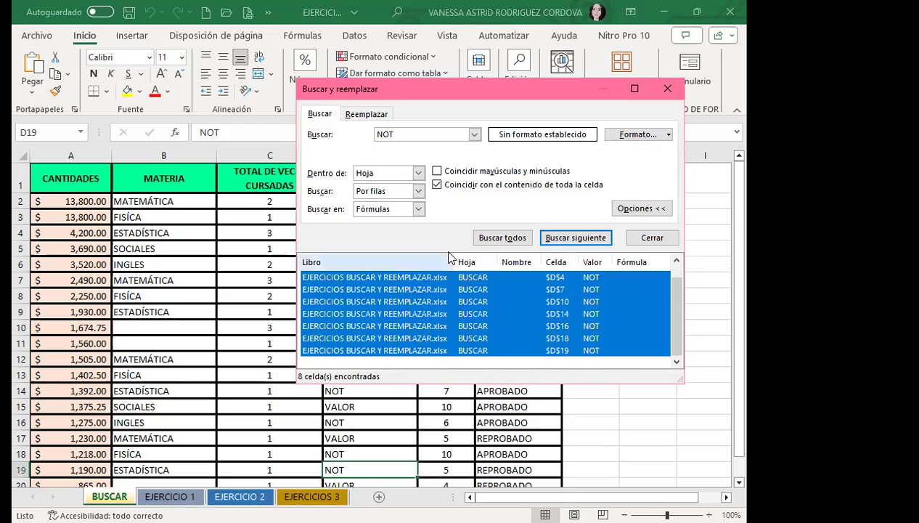
left_click(508, 368)
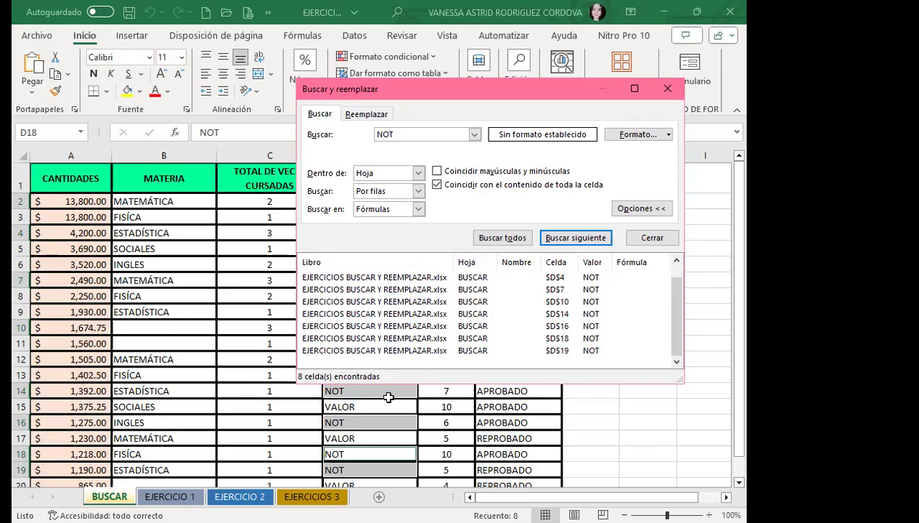
From the Find All results, reselect the whole-cell NOT matches starting at $D$4 in column D.
left_click(379, 442)
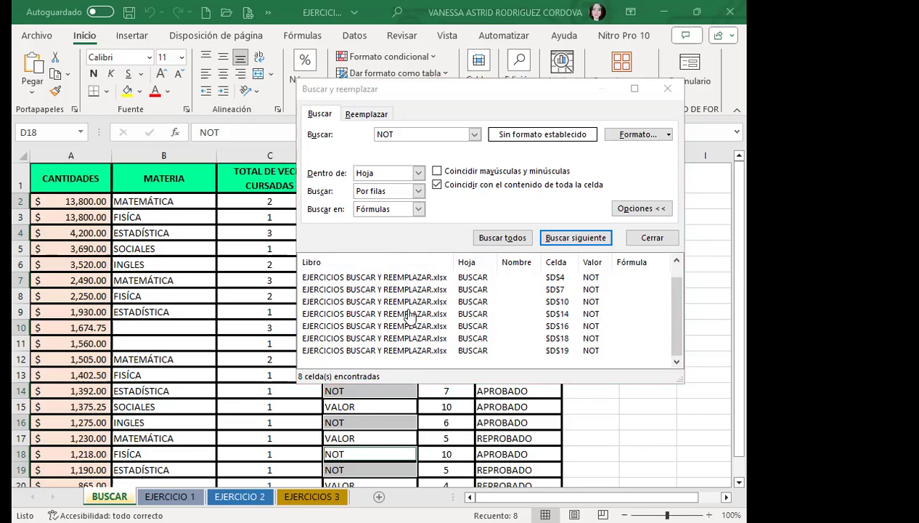
left_click(384, 367)
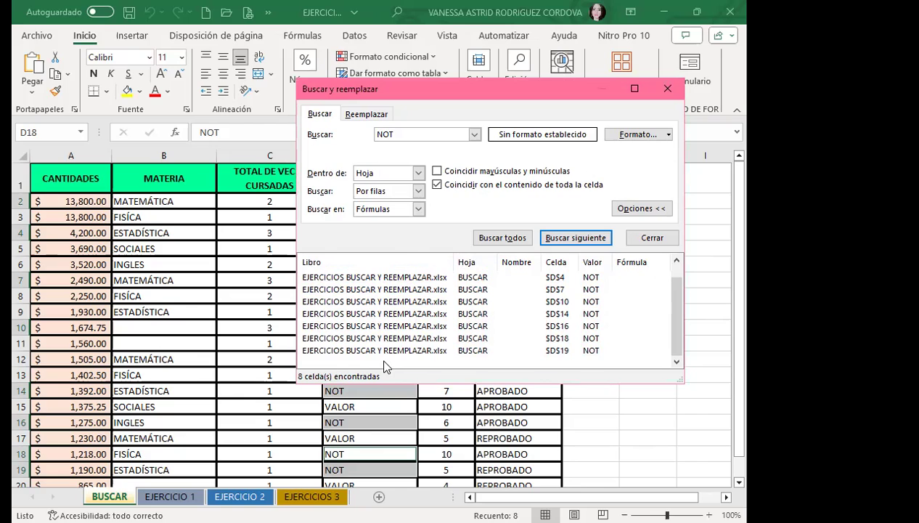
left_click(399, 277)
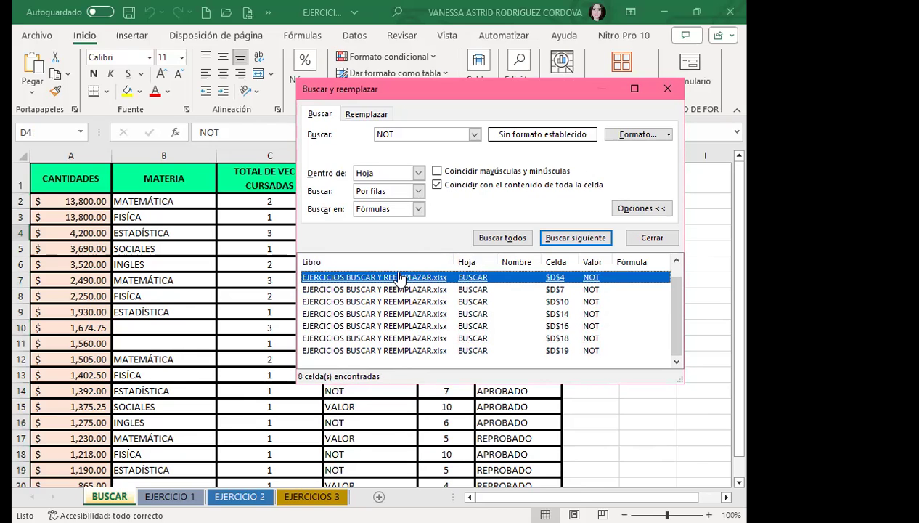
key("shift+Down")
key("shift+Down")
key("shift+Down")
key("shift+Down")
key("shift+Down")
key("shift+Down")
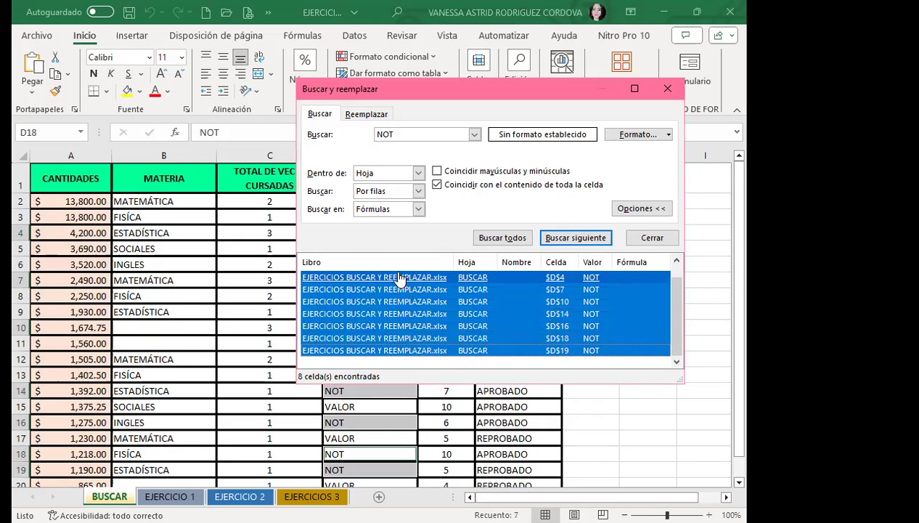
left_click(429, 368)
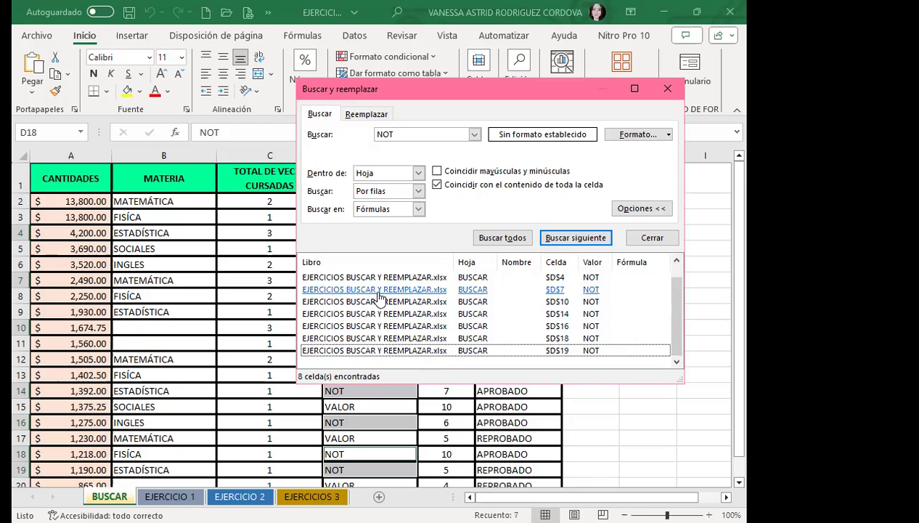
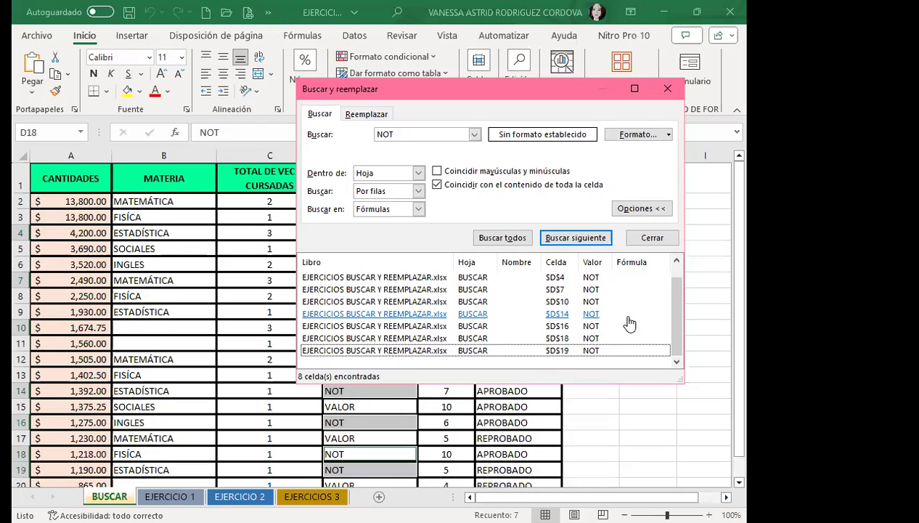
Try selecting the NOT matches from D4 downward in the results list, then clear the selection.
left_click(598, 410)
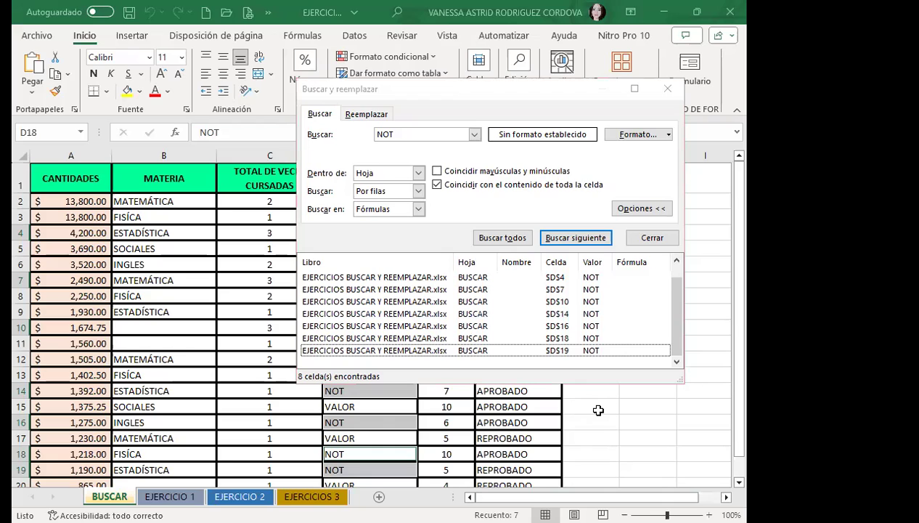
left_click(430, 280)
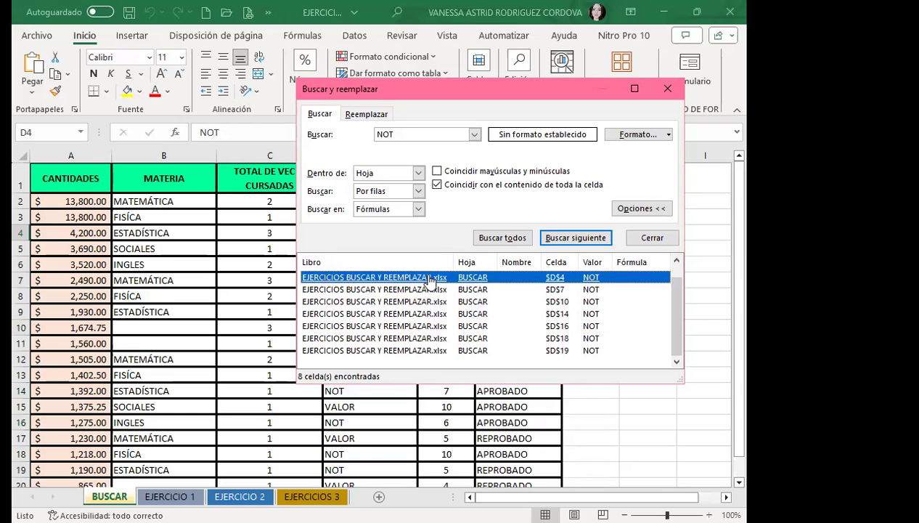
key("shift+Down")
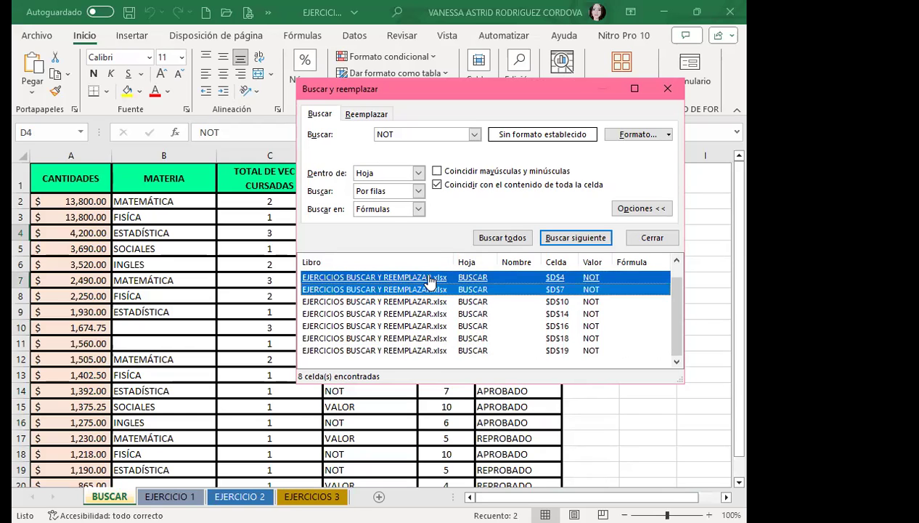
key("shift+Down")
key("shift+Down")
key("shift+Down")
key("shift+Down")
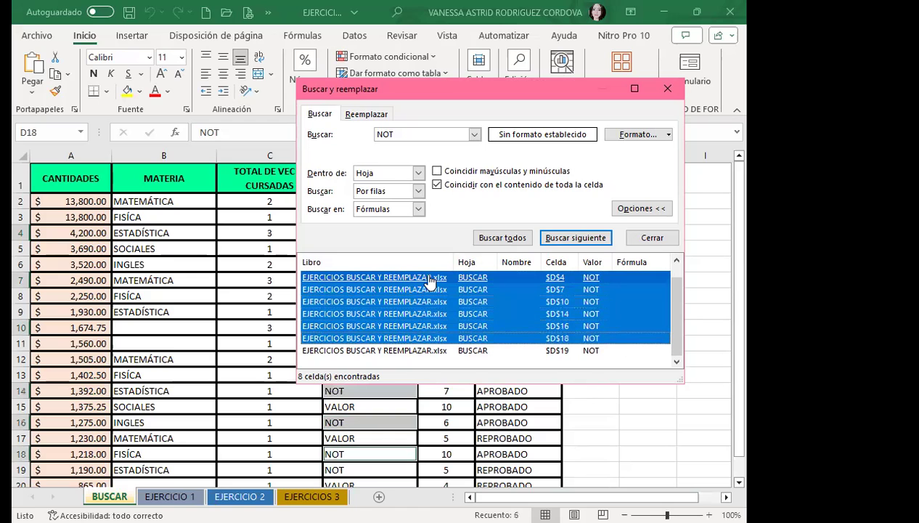
left_click(407, 361)
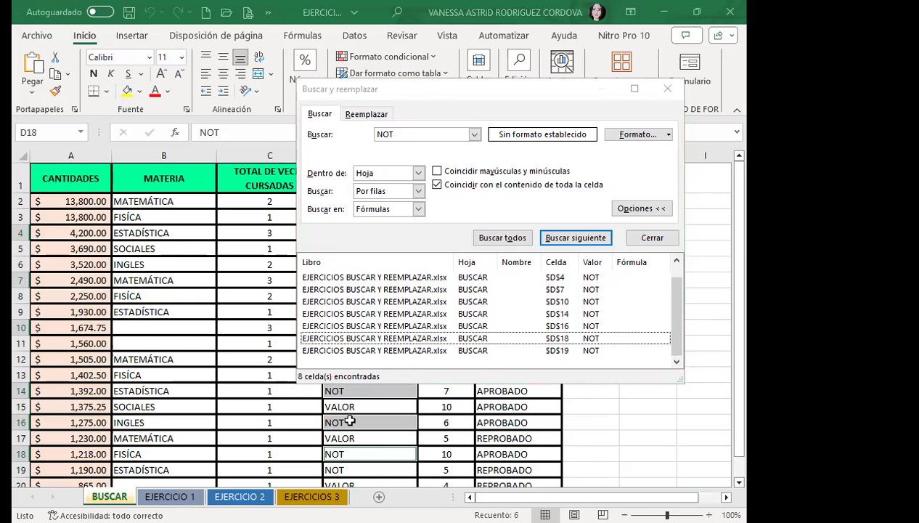
Select all eight NOT matches in the Buscar todos results with Ctrl+A.
left_click(485, 365)
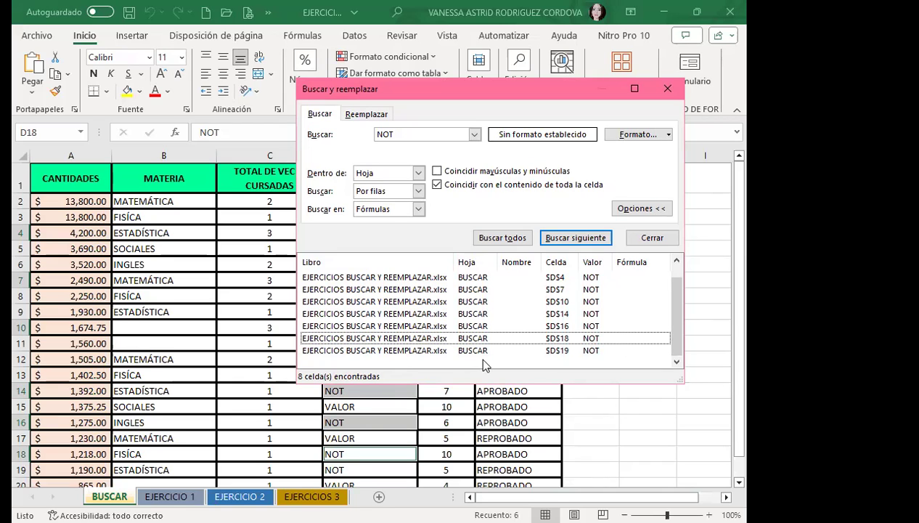
key("Up")
key("shift+Home")
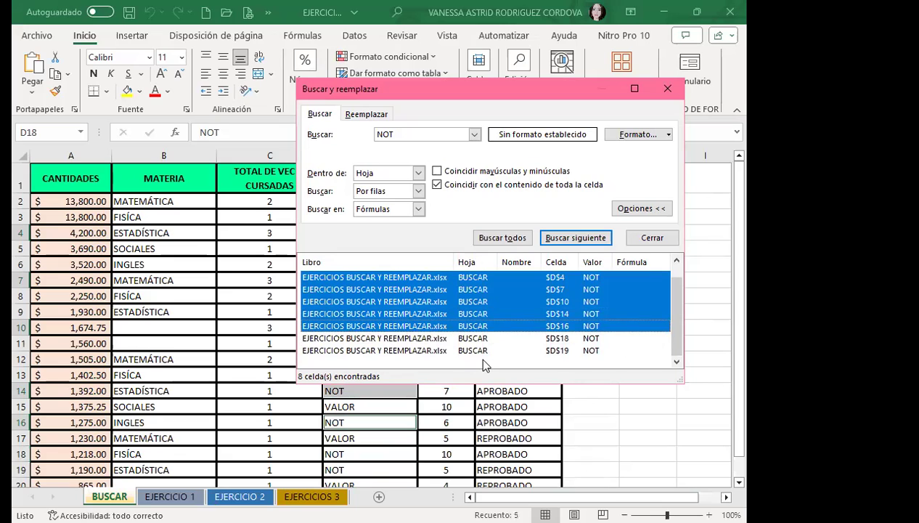
key("shift+Down")
key("shift+Down")
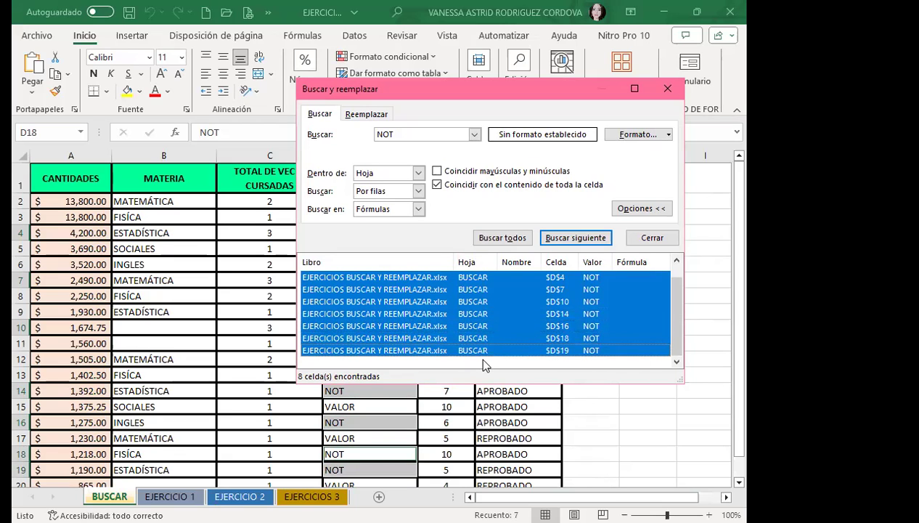
left_click(484, 359)
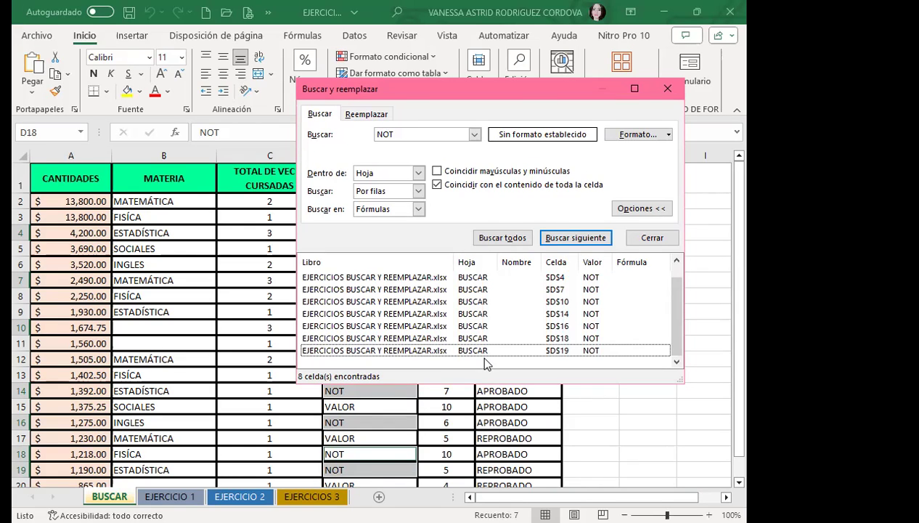
left_click(390, 290)
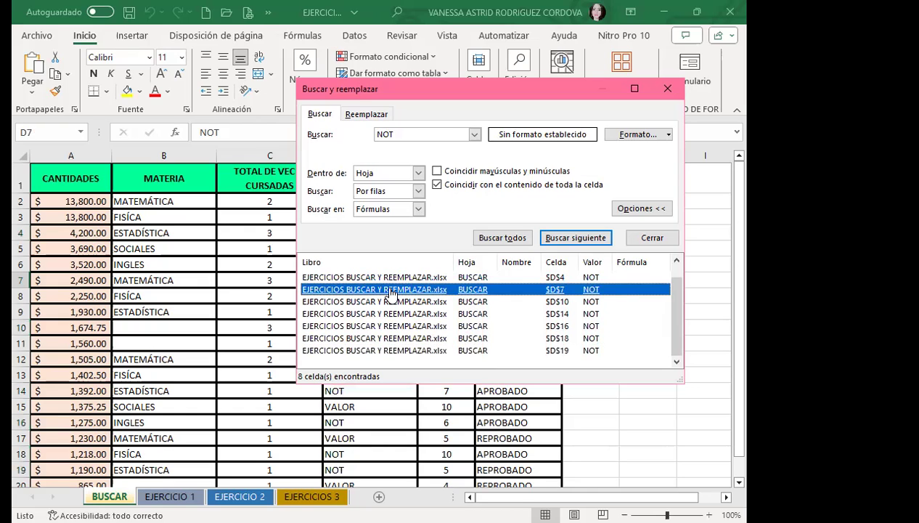
left_click(429, 367)
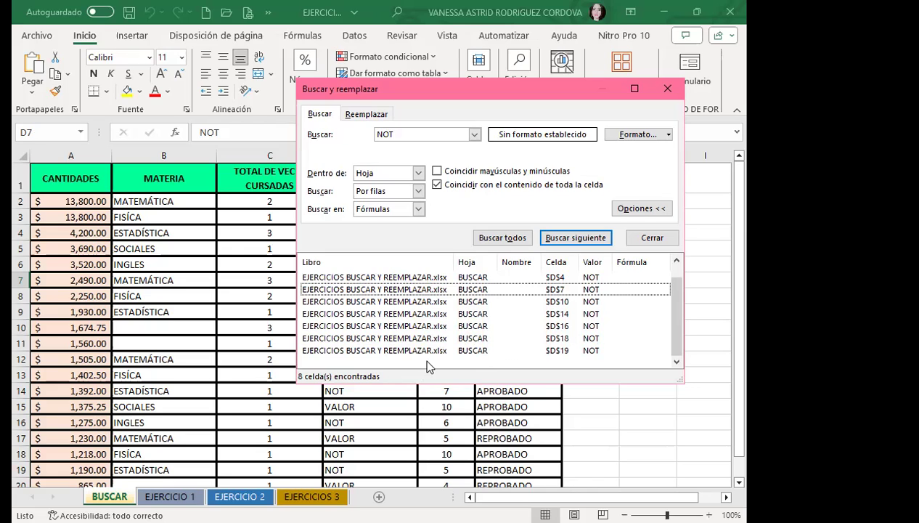
key("ctrl+a")
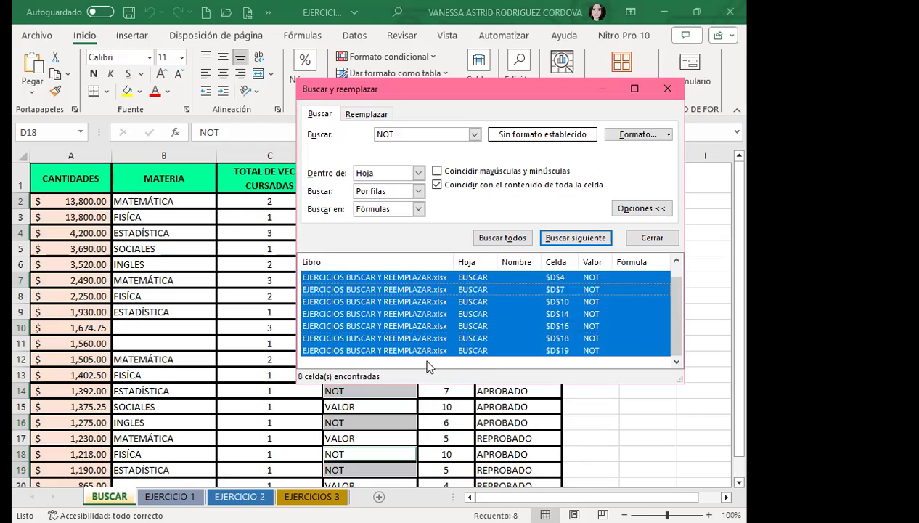
left_click(427, 363)
key("ctrl+a")
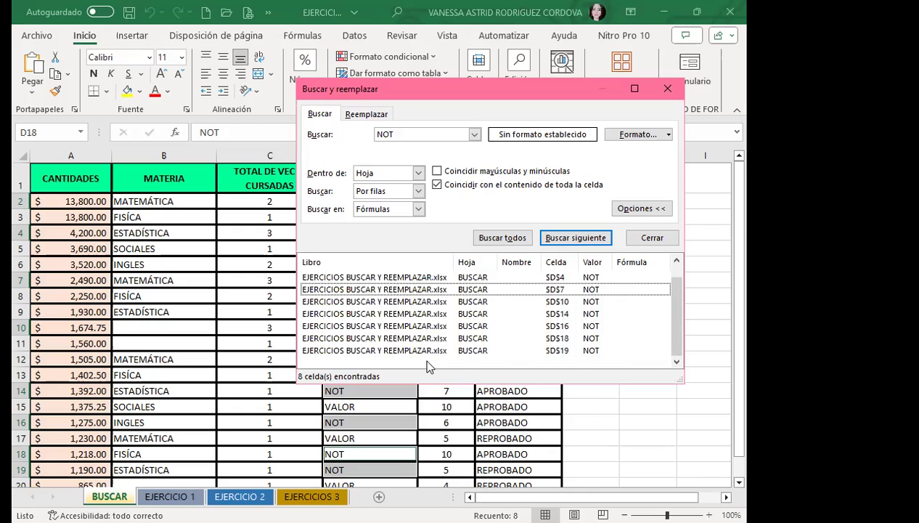
key("ctrl+a")
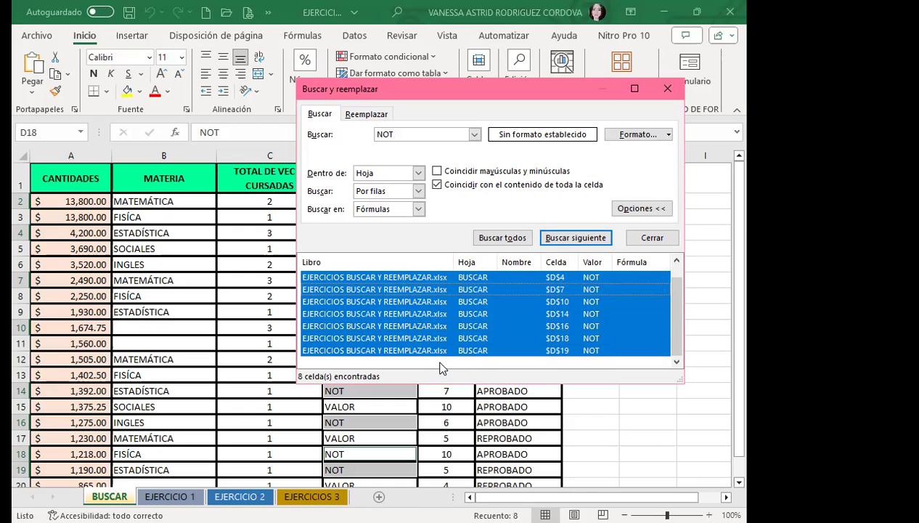
left_click(440, 362)
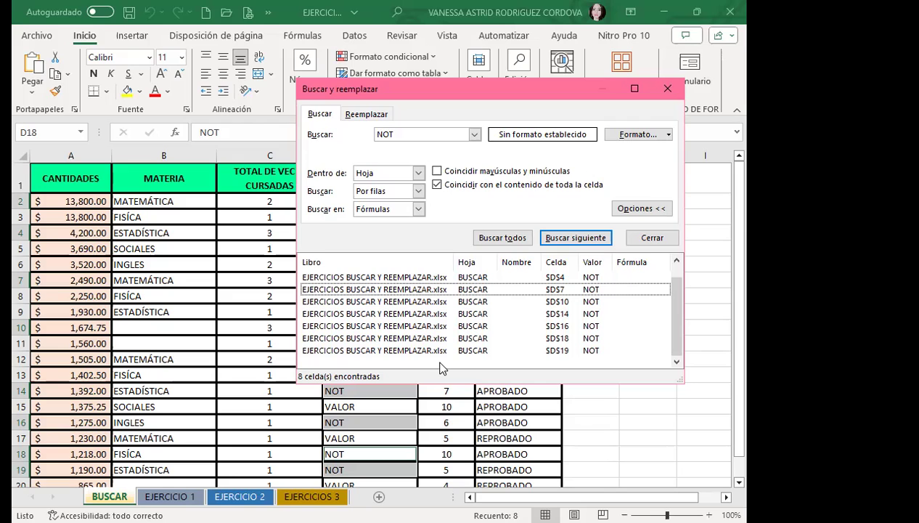
key("ctrl+a")
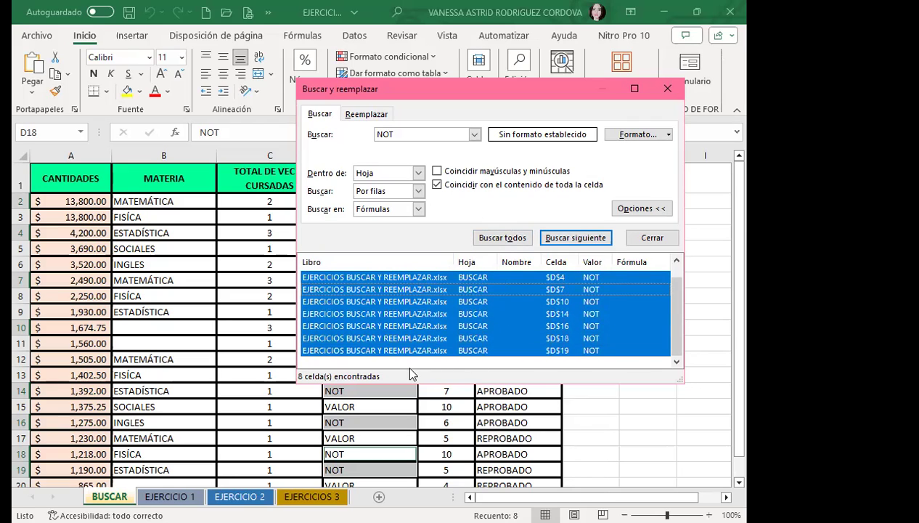
Close the search window and scroll over the selected NOT cells.
left_click(666, 89)
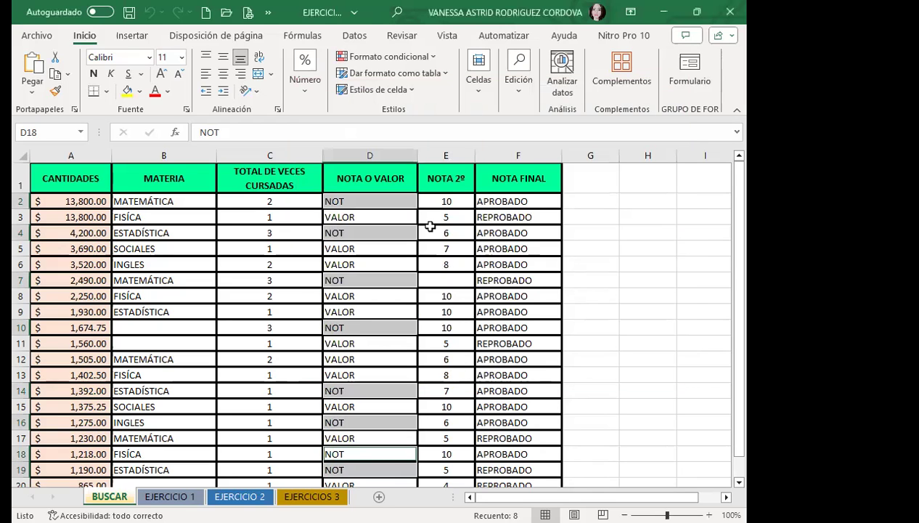
scroll(393, 342, "down", 1)
scroll(406, 359, "down", 1)
scroll(418, 370, "up", 1)
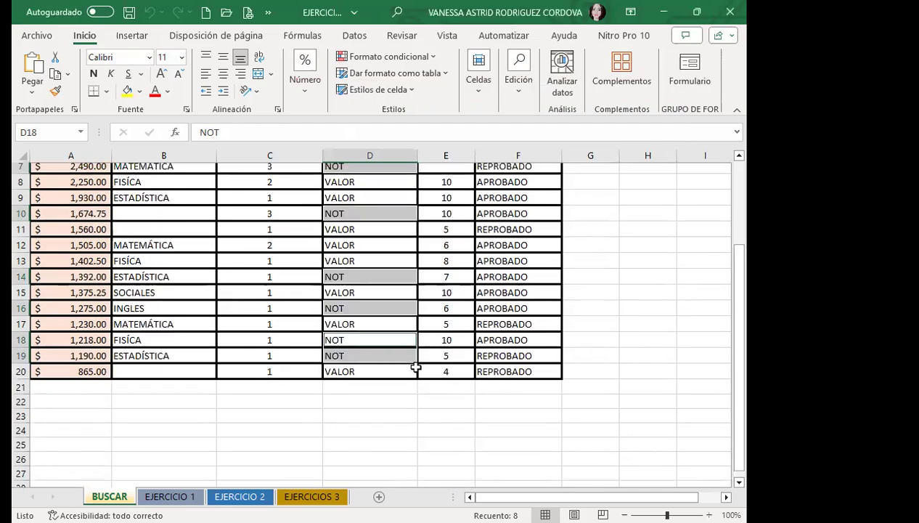
scroll(416, 356, "up", 2)
scroll(406, 312, "up", 1)
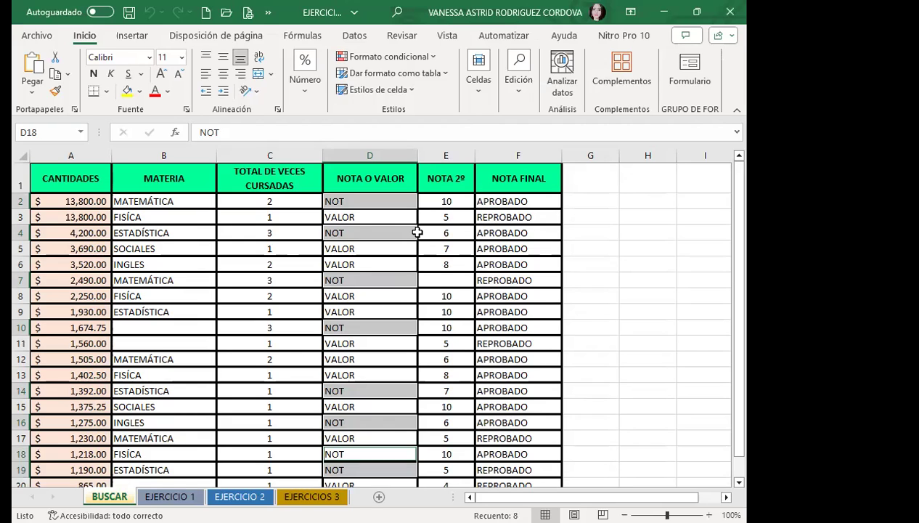
Try a yellow fill on the NOT cells, undo it, and reopen the NOT search.
left_click(125, 92)
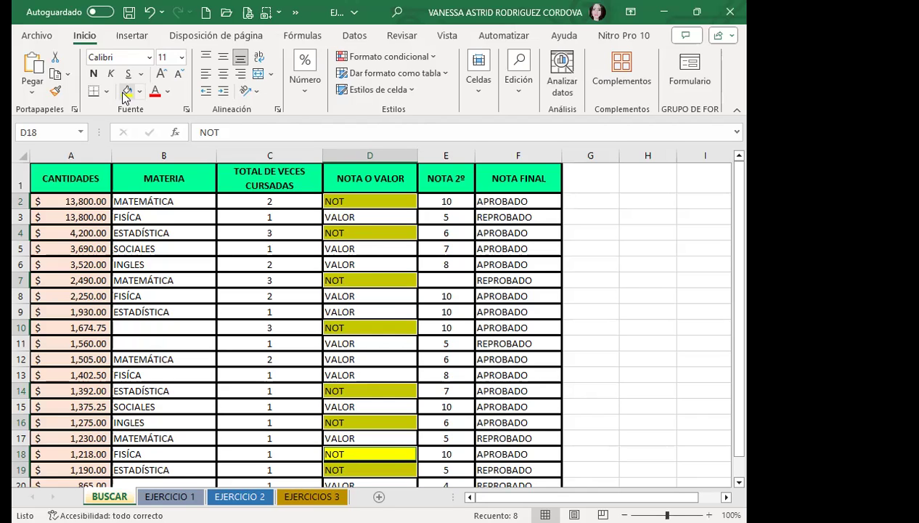
key("ctrl+z")
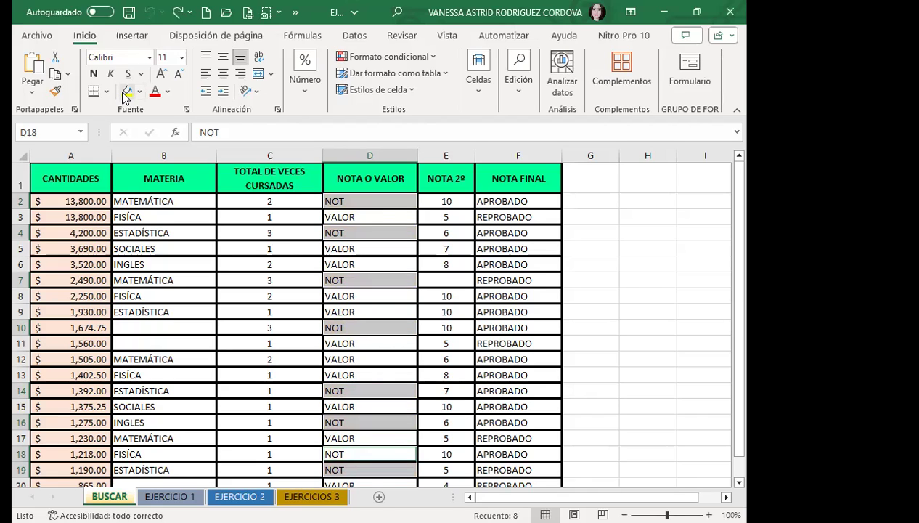
key("ctrl+b")
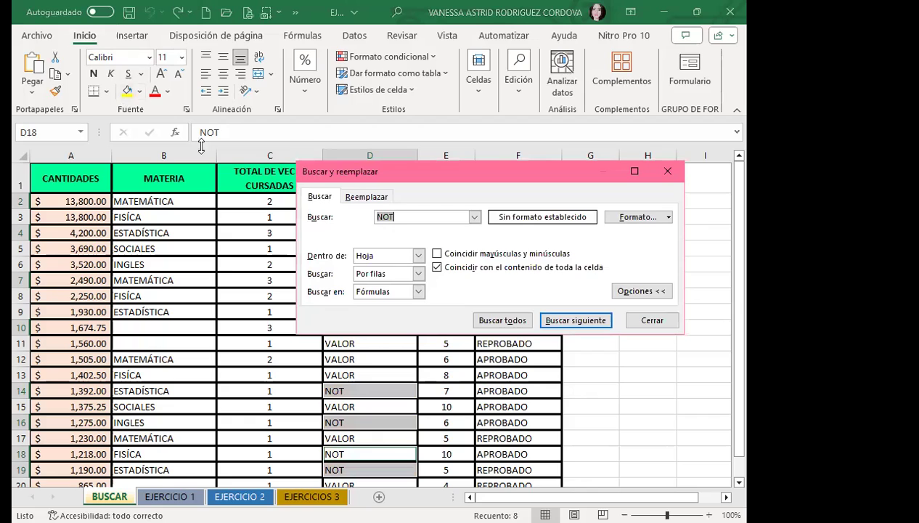
Replace all eight NOT cells in column D with NOTA using Reemplazar todos.
left_click_drag(413, 169, 395, 155)
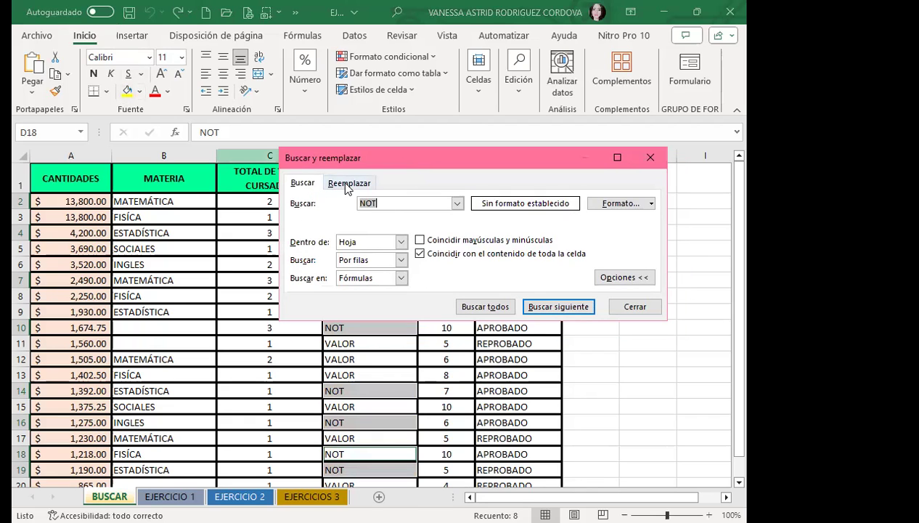
left_click(344, 186)
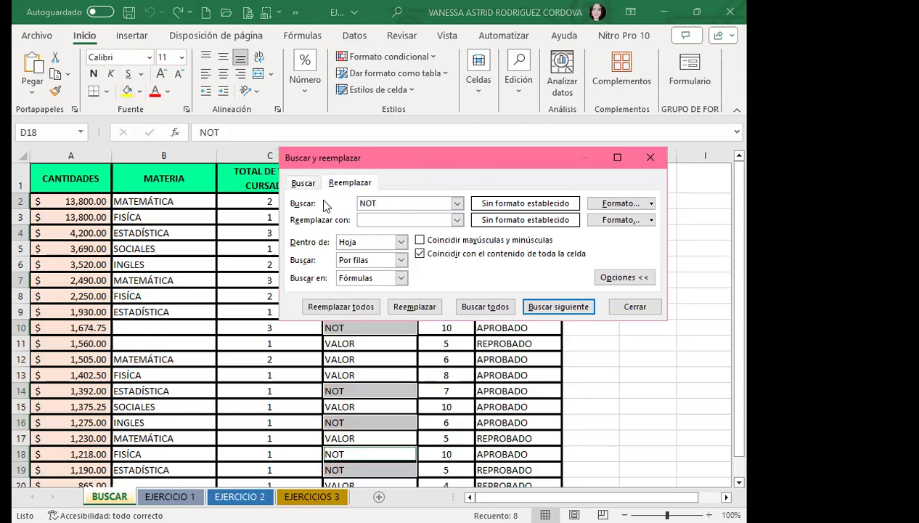
left_click(361, 219)
type("NOTA")
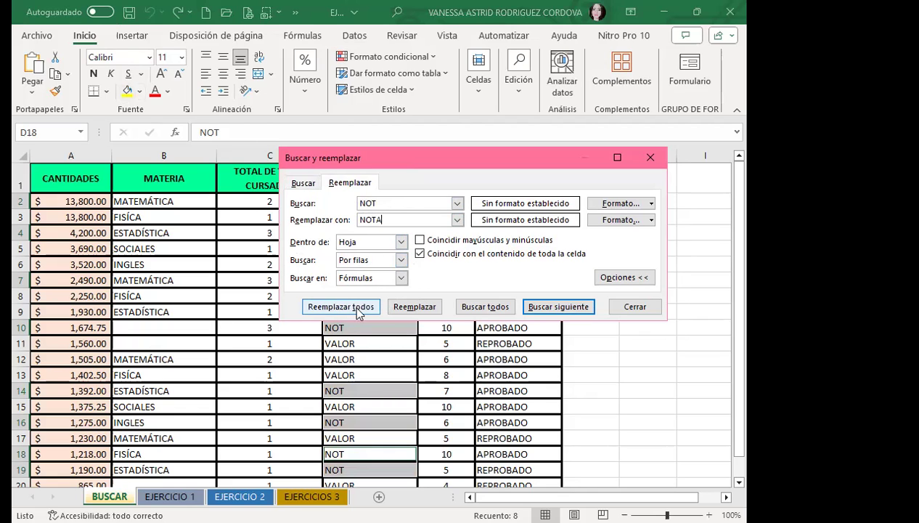
left_click(347, 305)
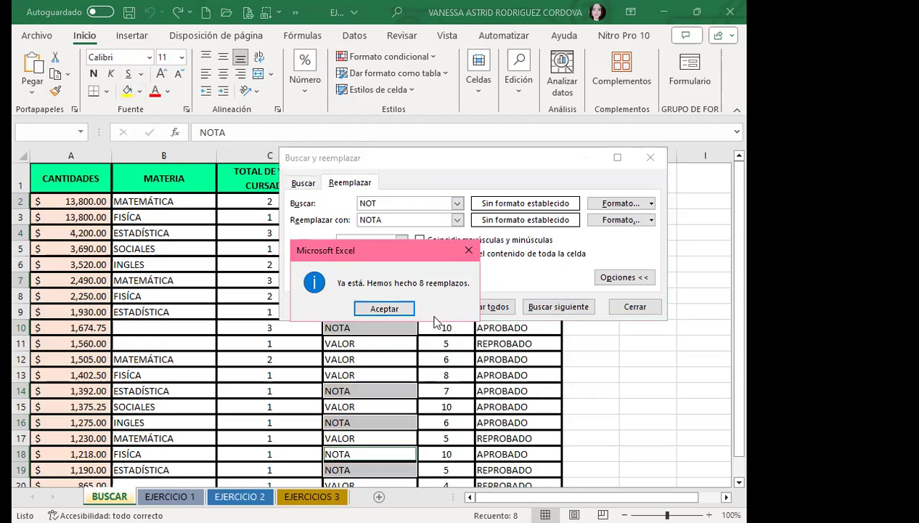
Dismiss the 8-replacements notice, close Buscar y reemplazar, and select cell D2.
left_click(385, 310)
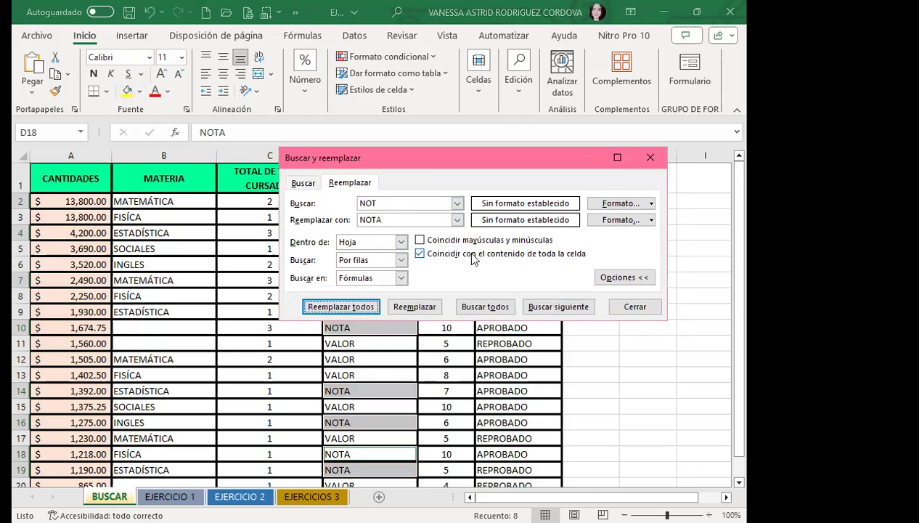
left_click(634, 306)
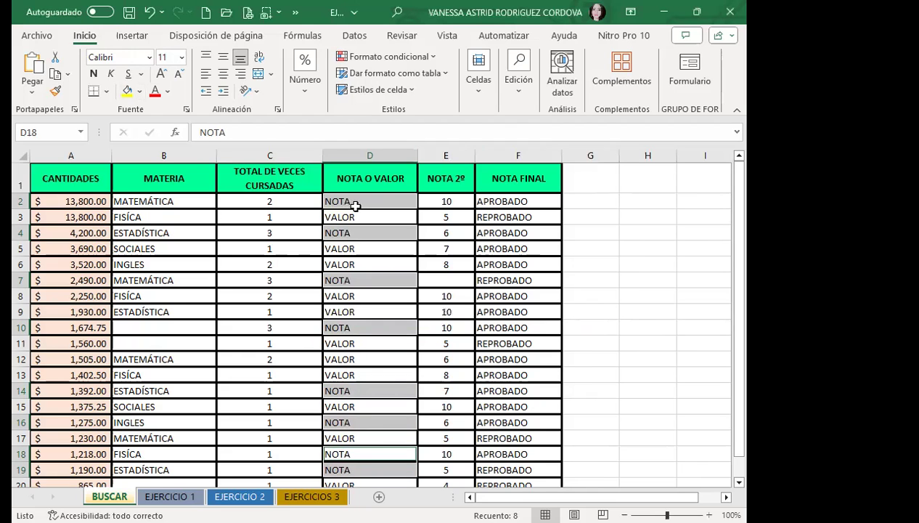
scroll(393, 339, "down", 2)
scroll(399, 364, "up", 3)
left_click(373, 204)
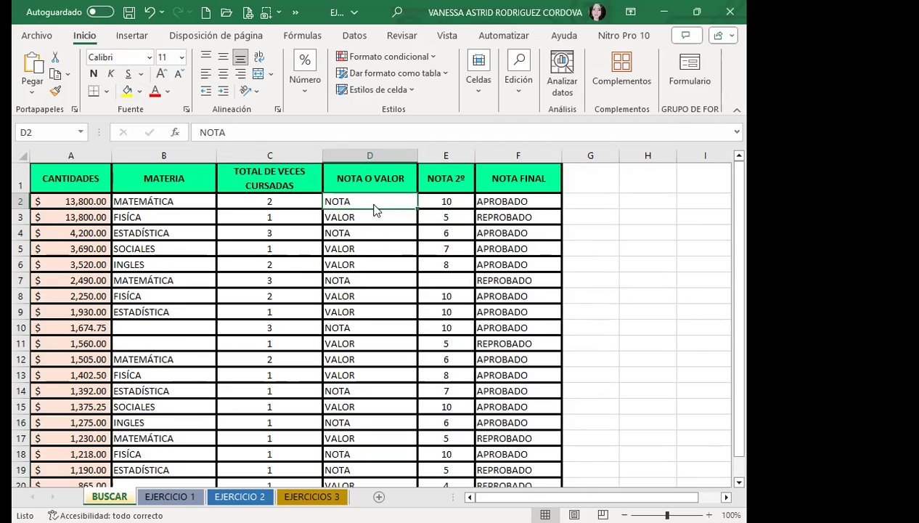
Clear the old search term NOT and the replacement NOTA from Find and Replace.
key("ctrl+b")
left_click(303, 201)
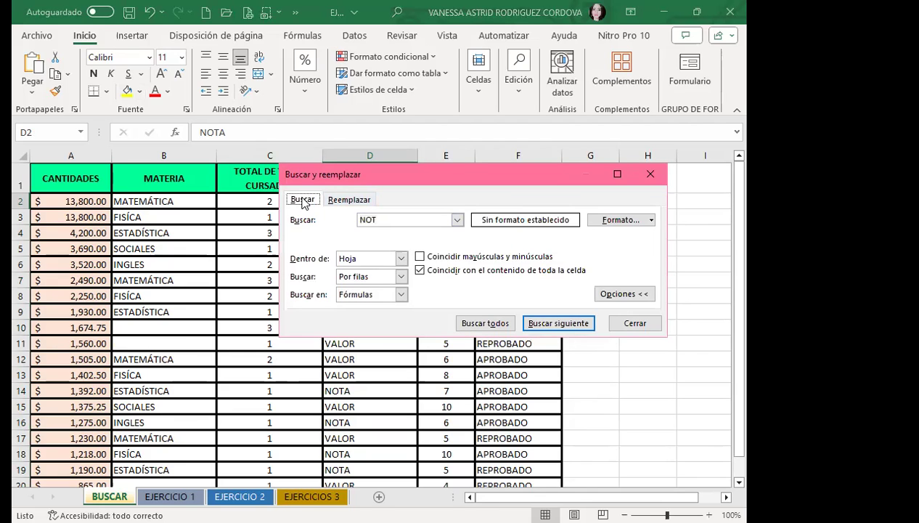
left_click(339, 200)
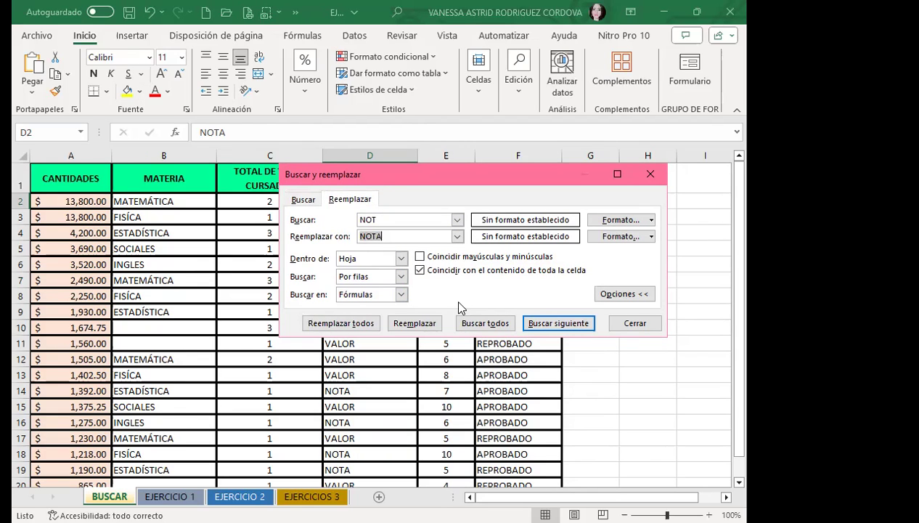
left_click(304, 200)
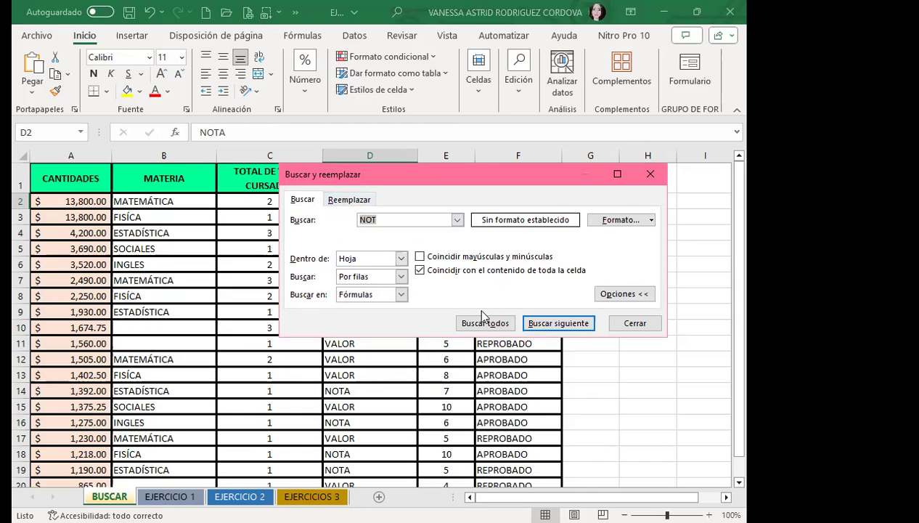
left_click(336, 198)
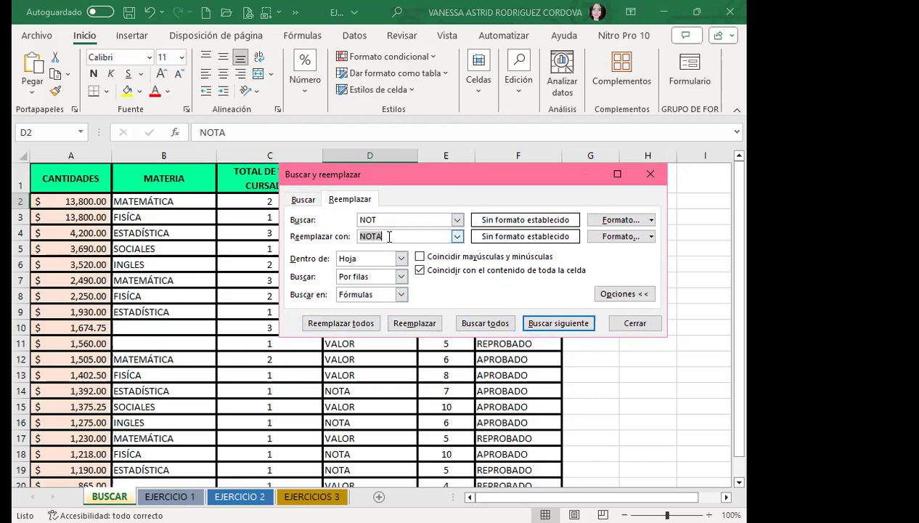
key("BackSpace")
left_click_drag(396, 219, 314, 221)
key("BackSpace")
Confirm the replacement field is empty and list all 10 empty cells with Buscar todos.
left_click(303, 201)
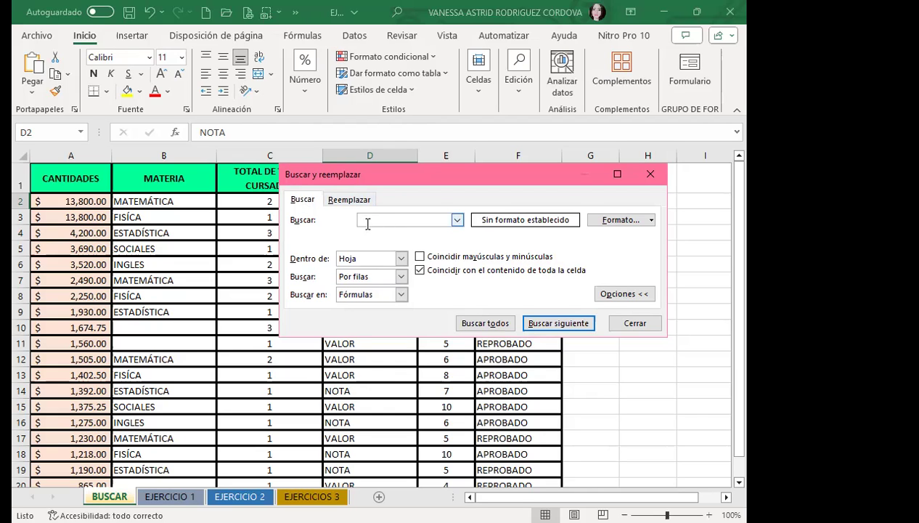
left_click(341, 201)
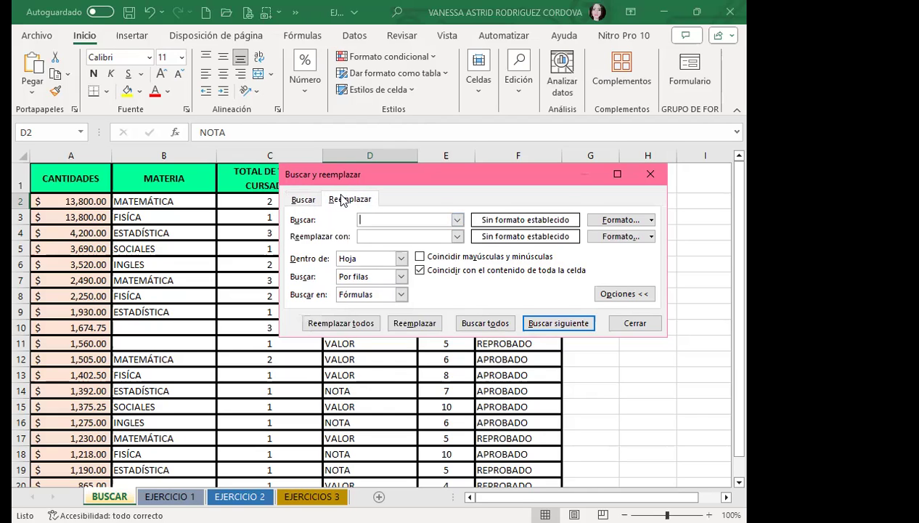
left_click(303, 201)
left_click(485, 323)
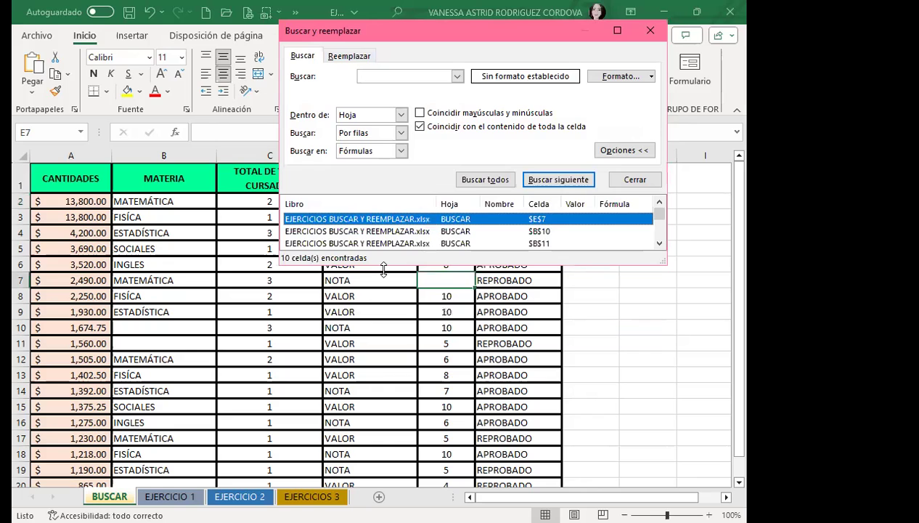
Enlarge the results list, select all 10 empty cells with Ctrl+A, and close the dialog.
mouse_move(383, 270)
left_mouse_down()
mouse_move(390, 386)
mouse_move(404, 372)
left_mouse_up()
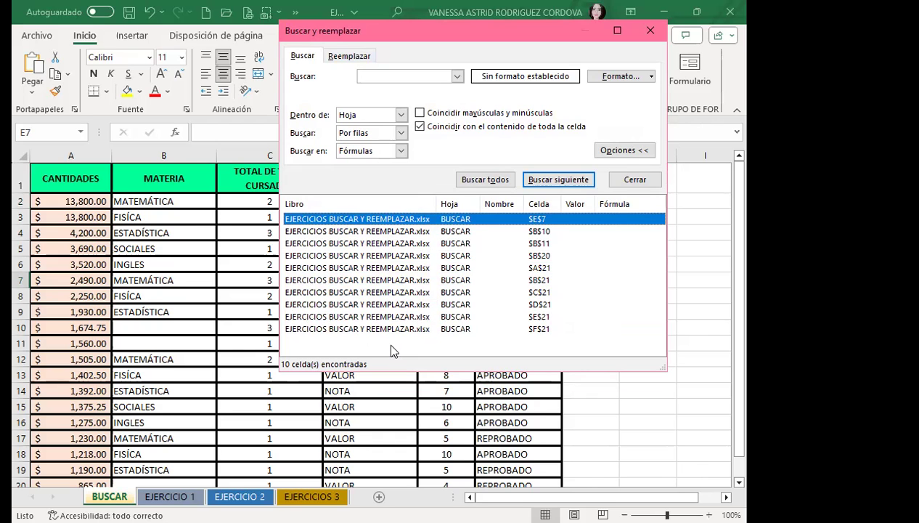
key("ctrl+a")
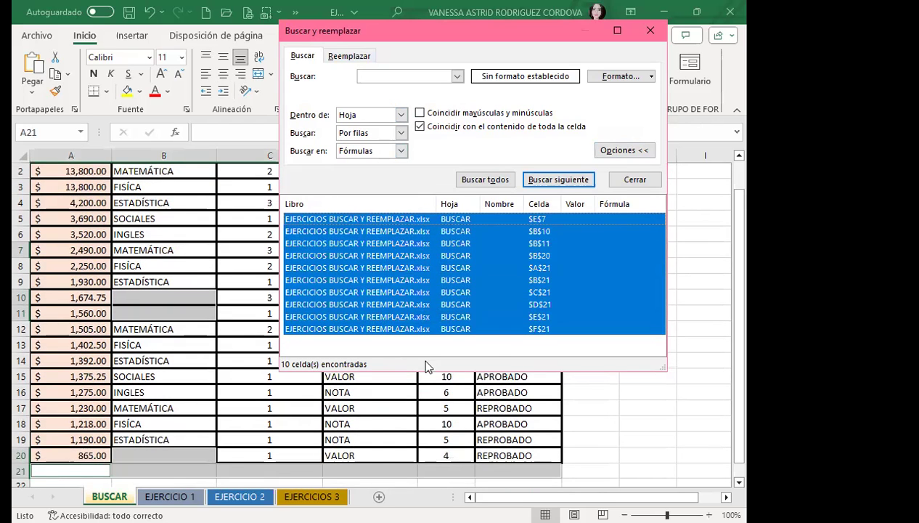
left_click(646, 31)
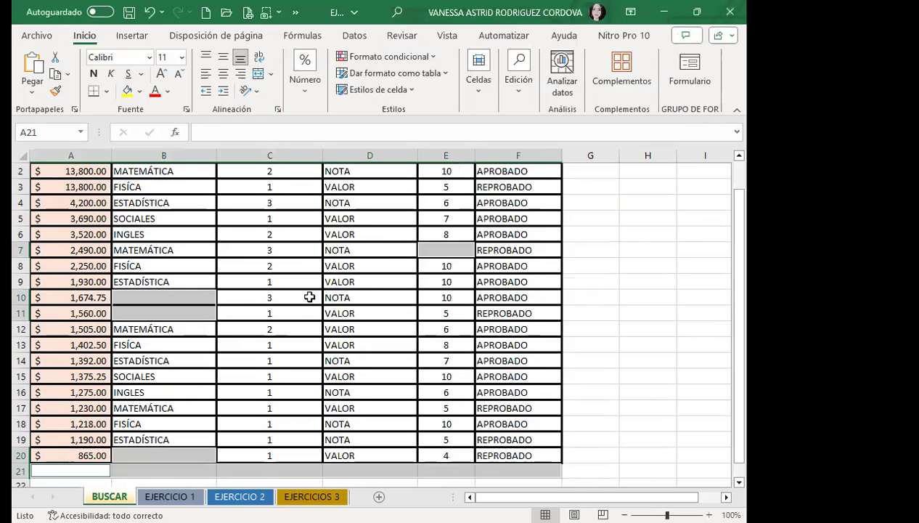
scroll(309, 297, "up", 1)
scroll(281, 376, "down", 2)
scroll(156, 335, "down", 2)
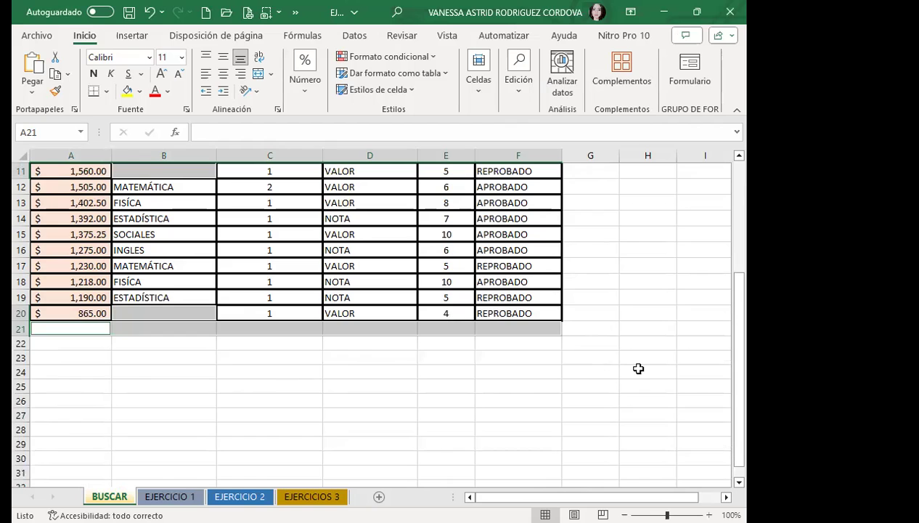
scroll(638, 369, "up", 3)
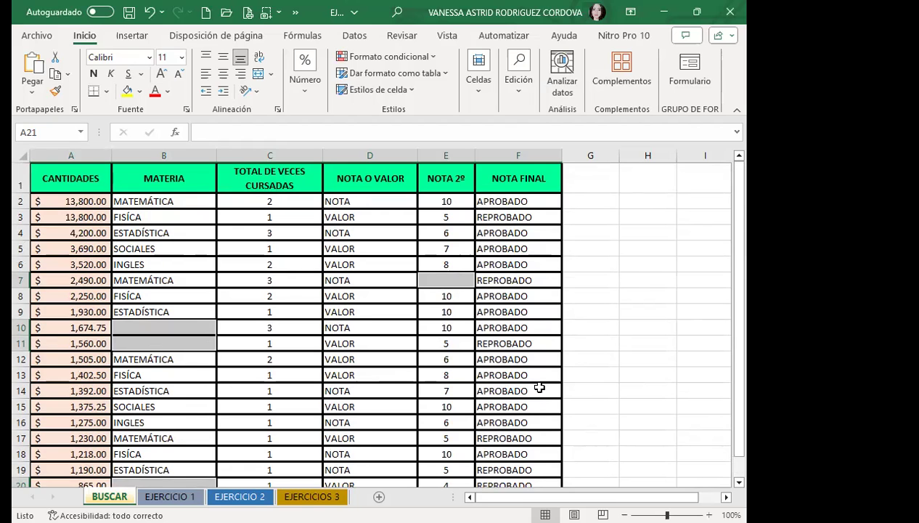
scroll(540, 385, "down", 2)
scroll(539, 386, "down", 3)
scroll(151, 298, "up", 3)
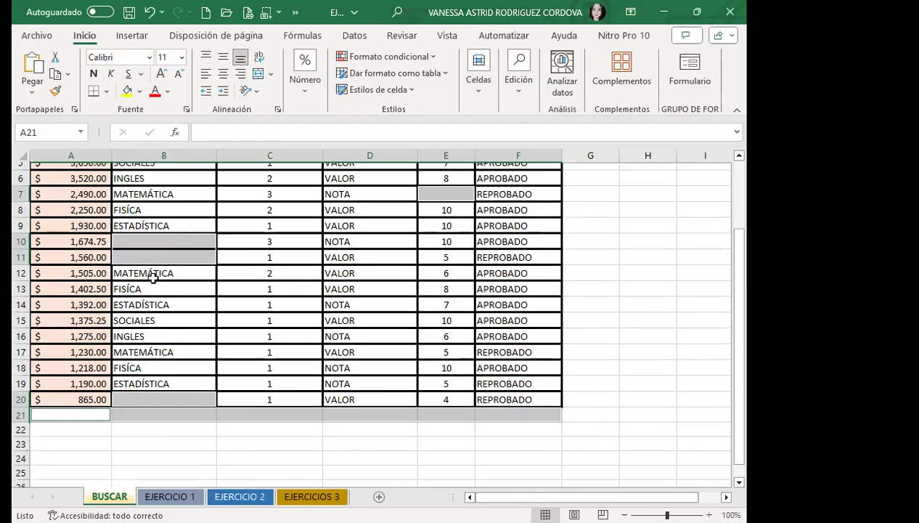
scroll(163, 216, "up", 2)
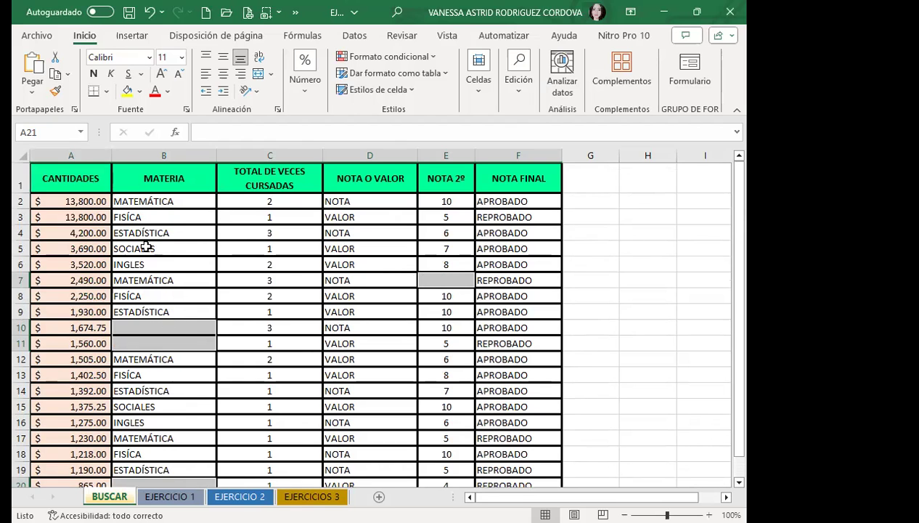
scroll(351, 244, "down", 1)
scroll(205, 306, "down", 1)
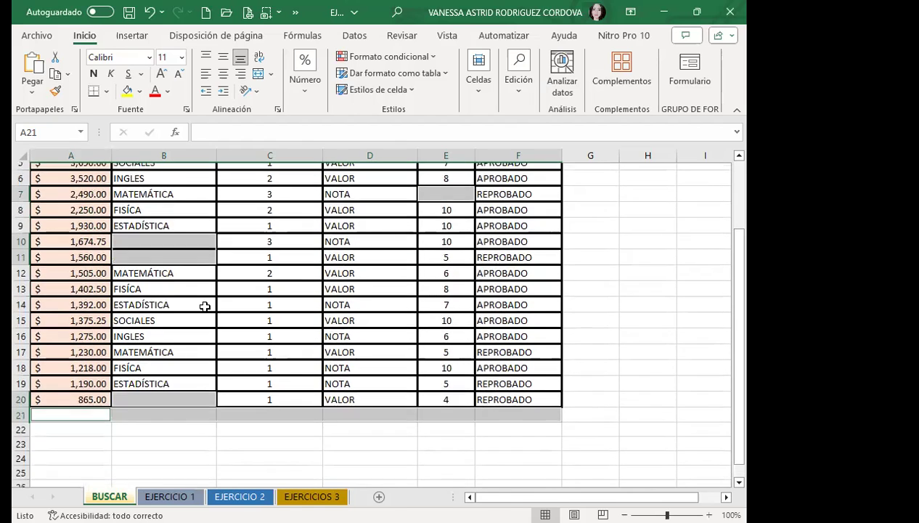
scroll(201, 314, "down", 2)
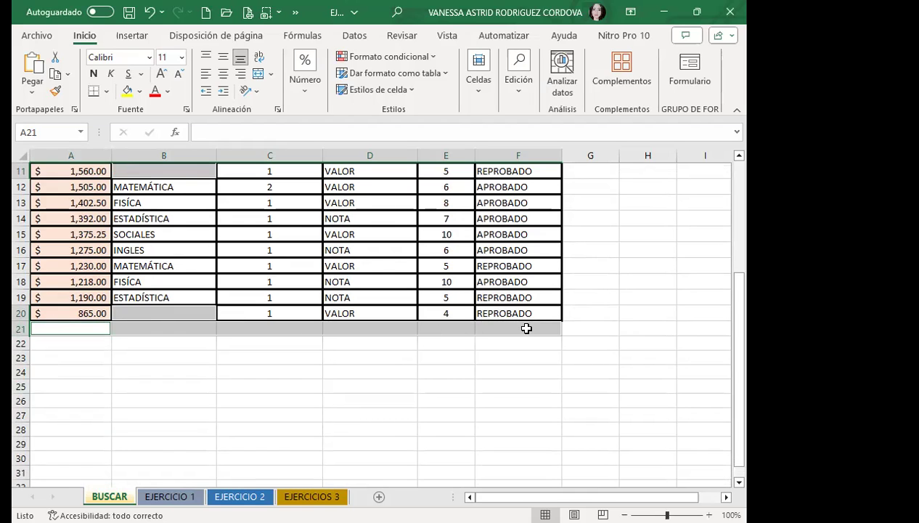
scroll(526, 328, "up", 3)
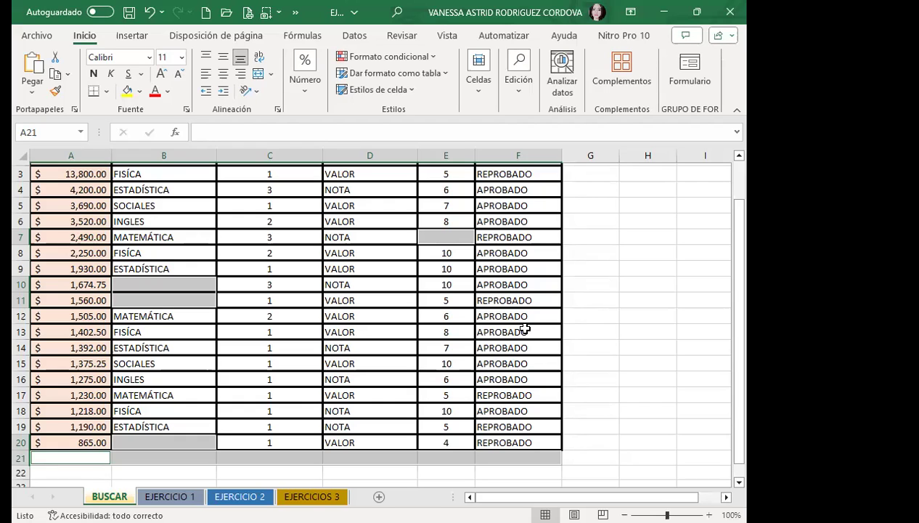
scroll(524, 329, "down", 4)
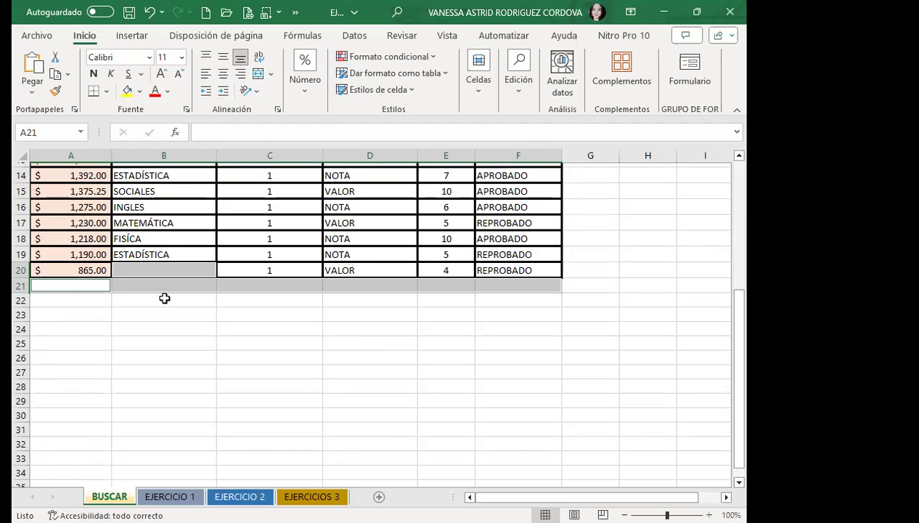
scroll(156, 298, "up", 4)
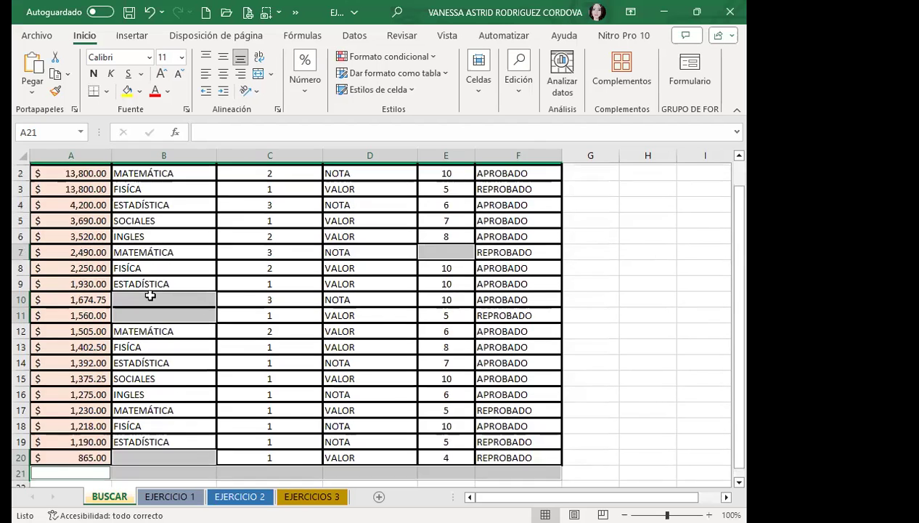
scroll(152, 298, "up", 1)
scroll(167, 360, "down", 3)
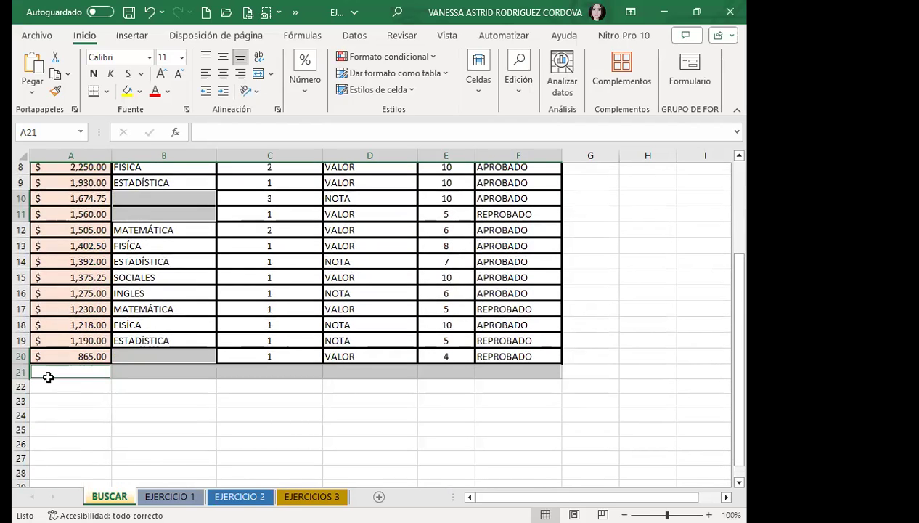
scroll(48, 374, "up", 3)
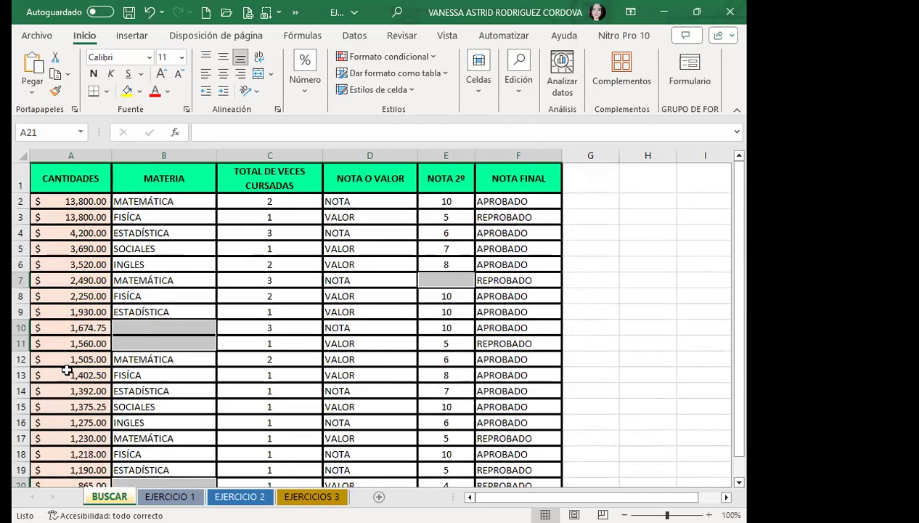
scroll(53, 370, "down", 3)
scroll(232, 348, "up", 3)
scroll(290, 330, "down", 3)
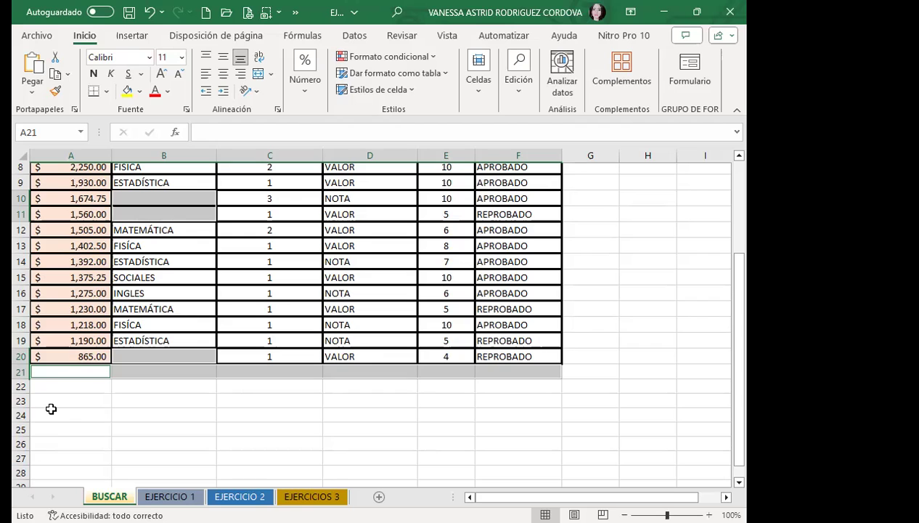
scroll(51, 409, "up", 2)
scroll(72, 344, "down", 4)
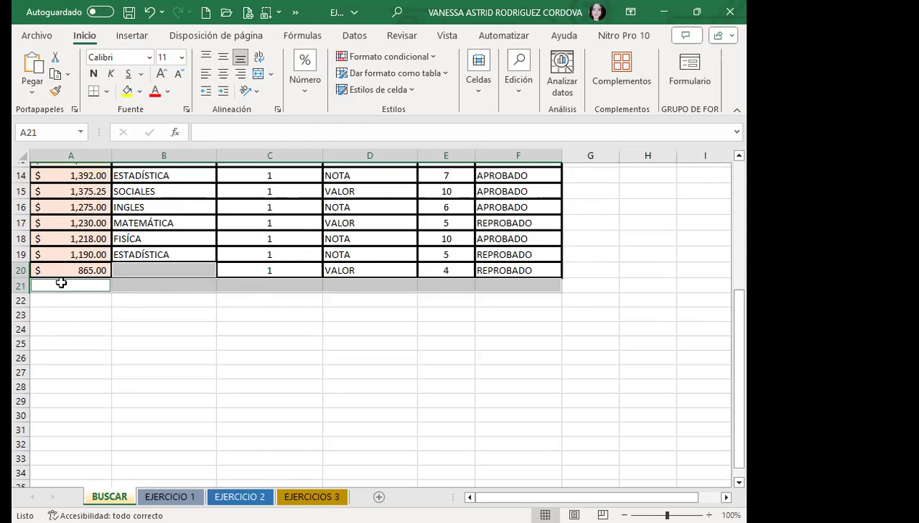
scroll(61, 282, "up", 3)
scroll(61, 282, "up", 2)
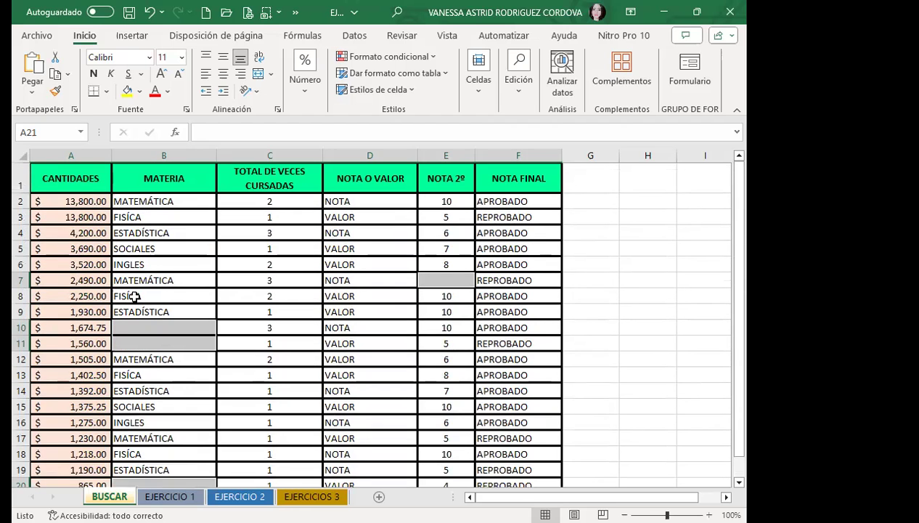
scroll(134, 297, "down", 3)
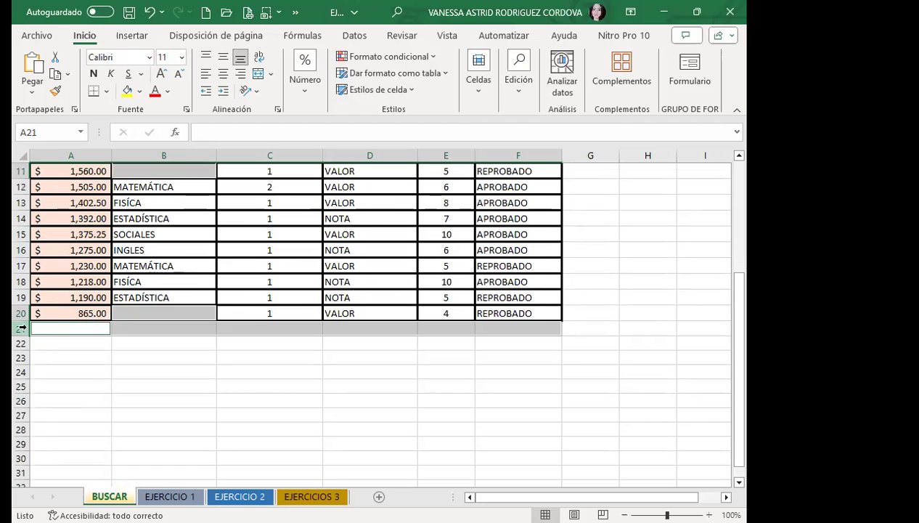
scroll(267, 342, "up", 3)
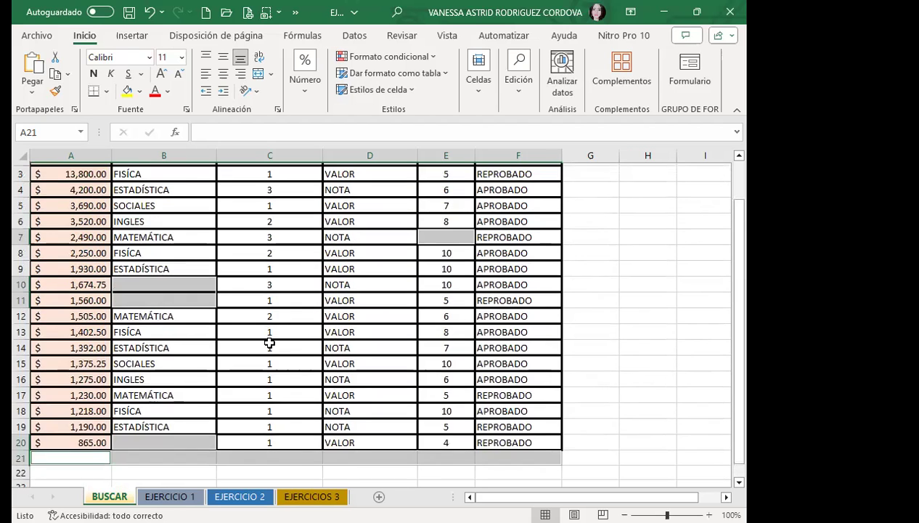
scroll(269, 343, "up", 1)
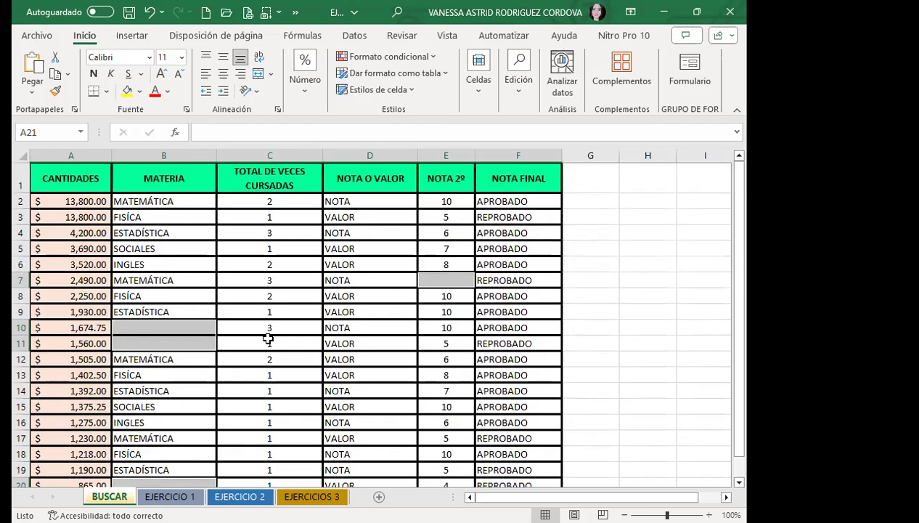
scroll(267, 339, "down", 1)
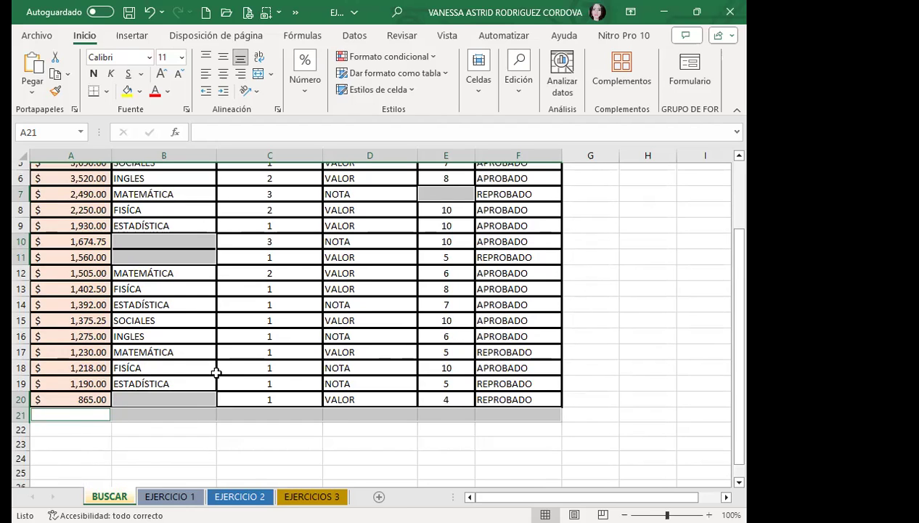
scroll(216, 372, "up", 2)
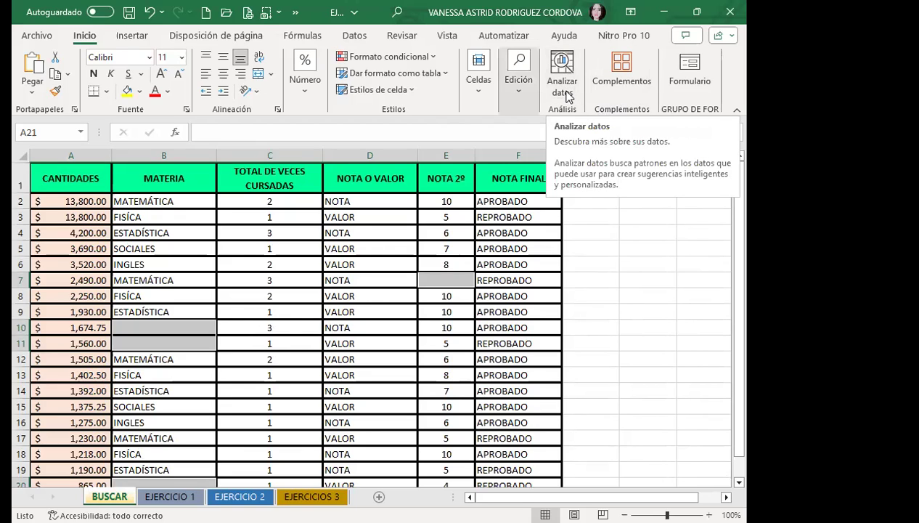
left_click(518, 76)
left_click(644, 152)
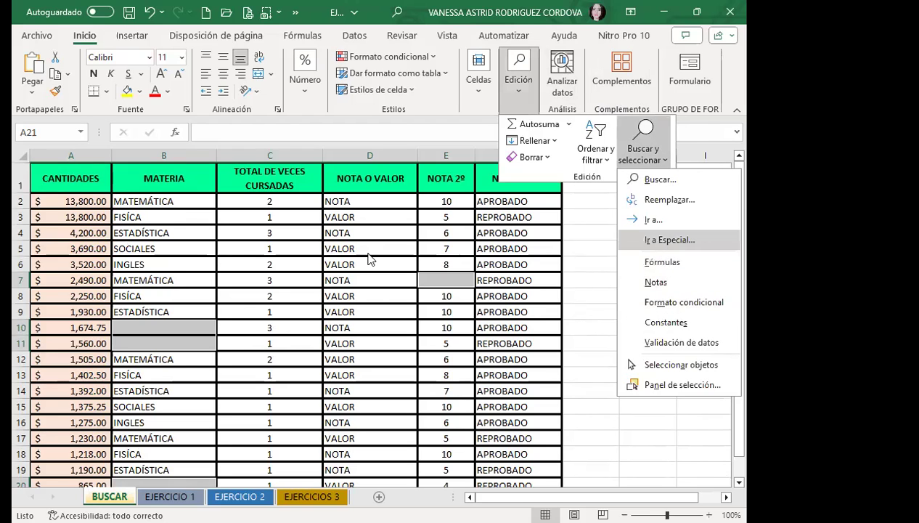
left_click(669, 239)
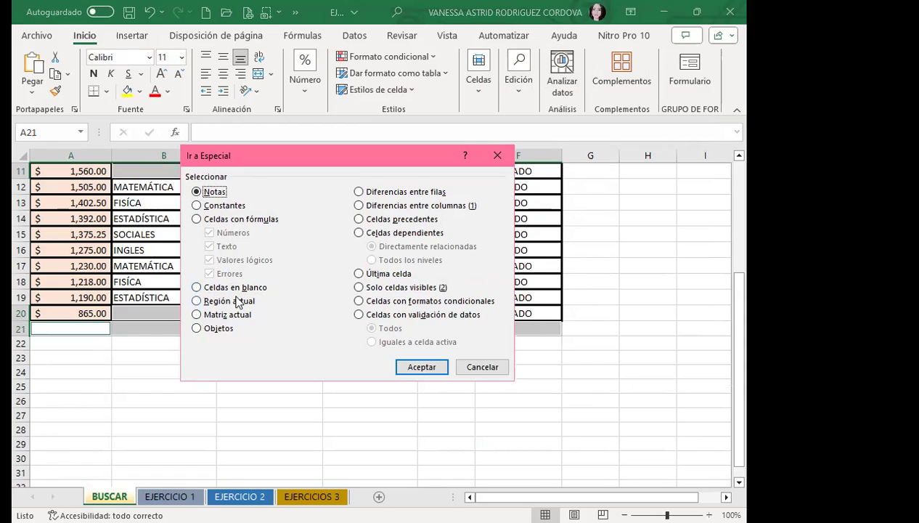
left_click(479, 369)
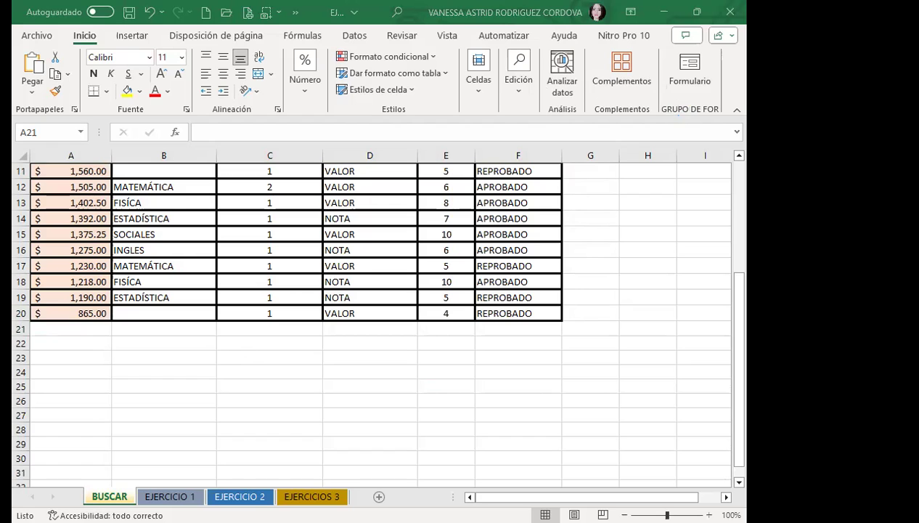
Replace all 10 blank cells, including E7, B10, B11 and B20, with EXCEL B.
scroll(349, 254, "up", 3)
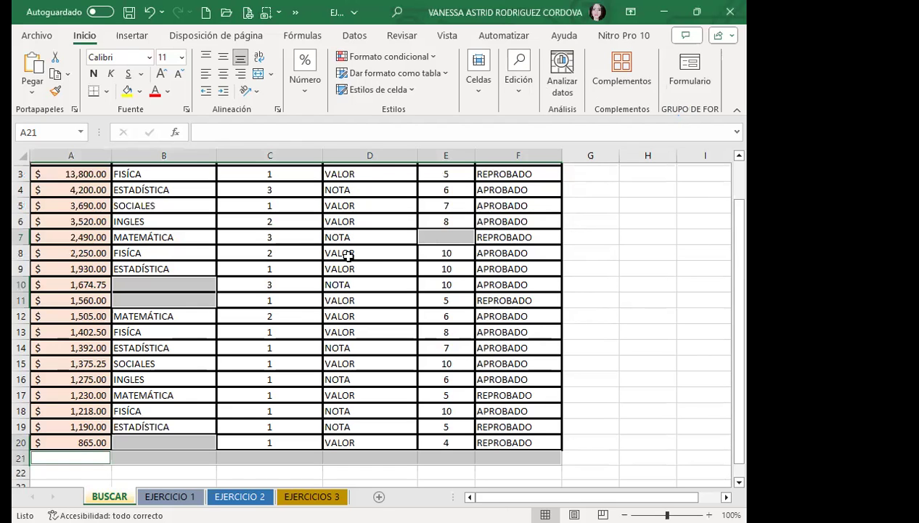
key("ctrl+b")
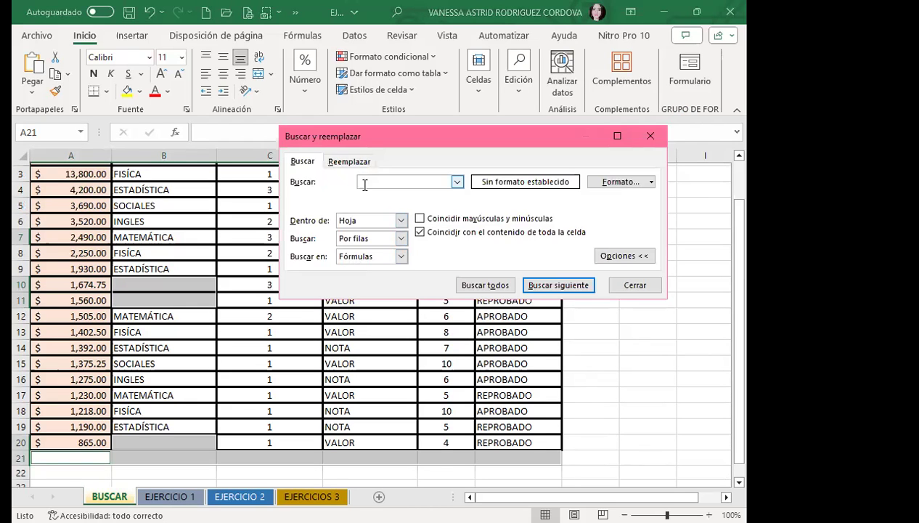
left_click(350, 161)
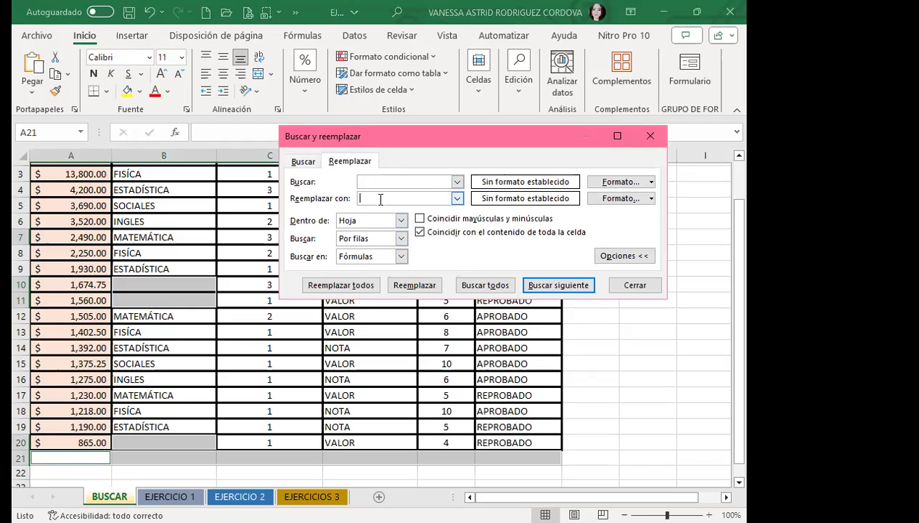
type("EXCEL")
type("B")
left_click(340, 284)
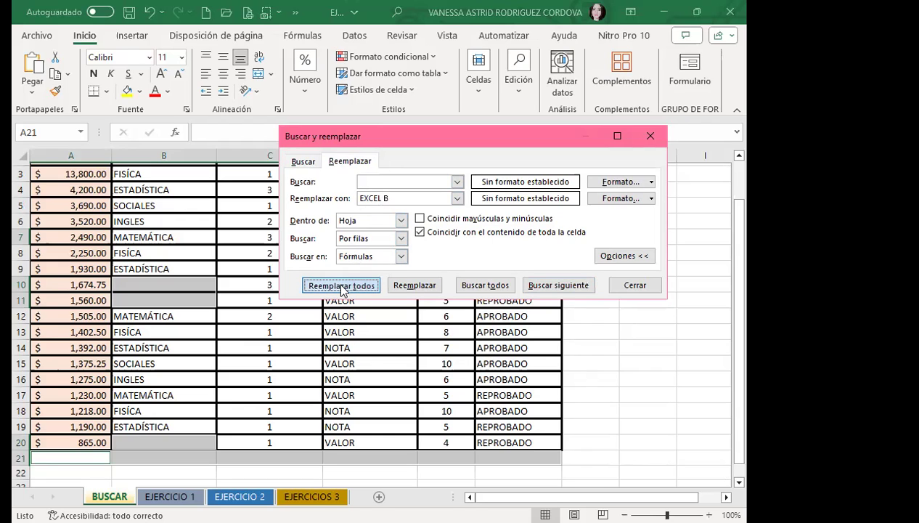
left_click(373, 289)
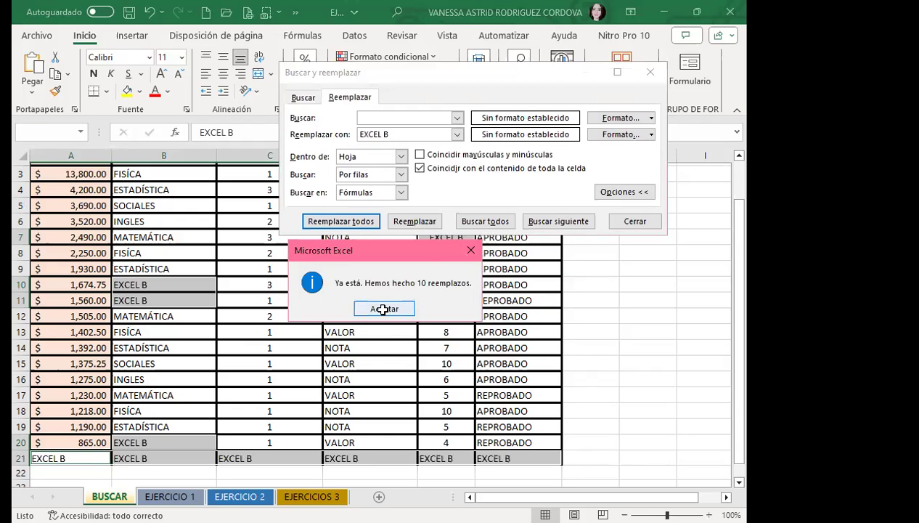
left_click(387, 308)
left_click(629, 221)
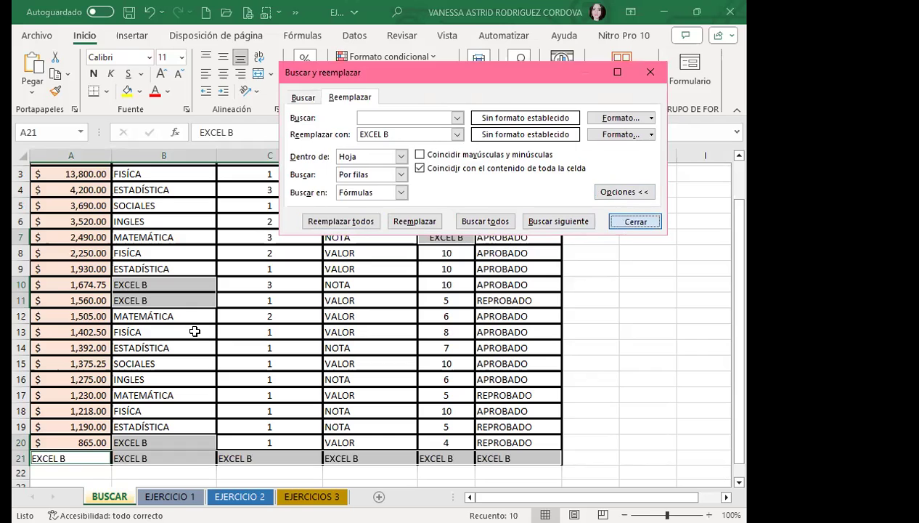
scroll(190, 298, "up", 1)
scroll(218, 299, "down", 1)
scroll(254, 309, "down", 1)
scroll(250, 323, "down", 2)
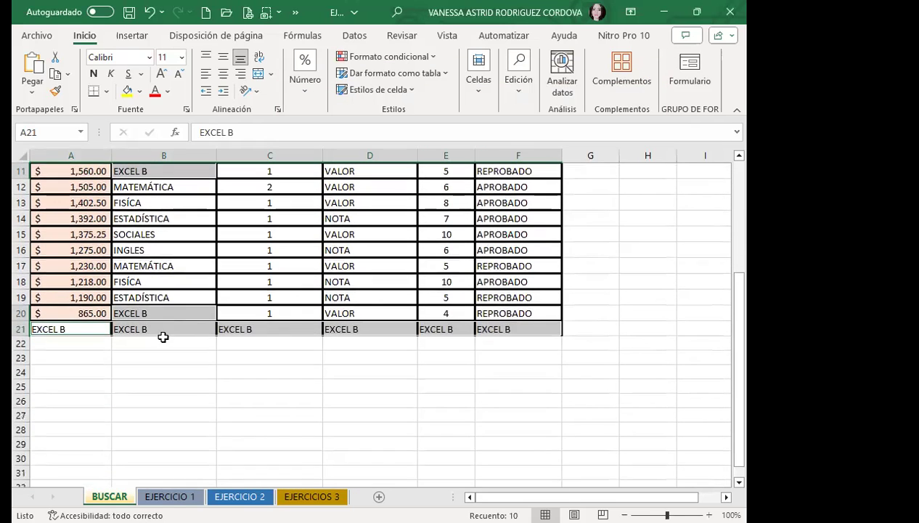
scroll(163, 337, "up", 3)
scroll(167, 334, "up", 1)
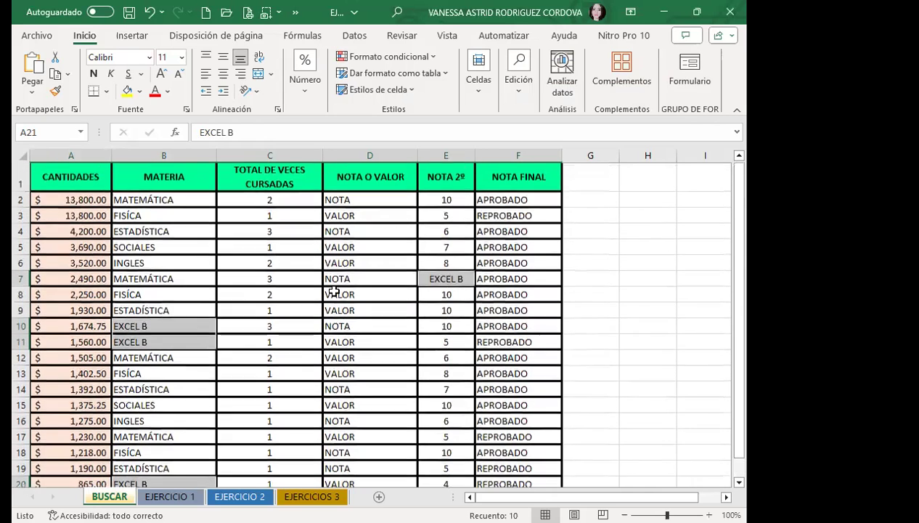
scroll(174, 338, "down", 2)
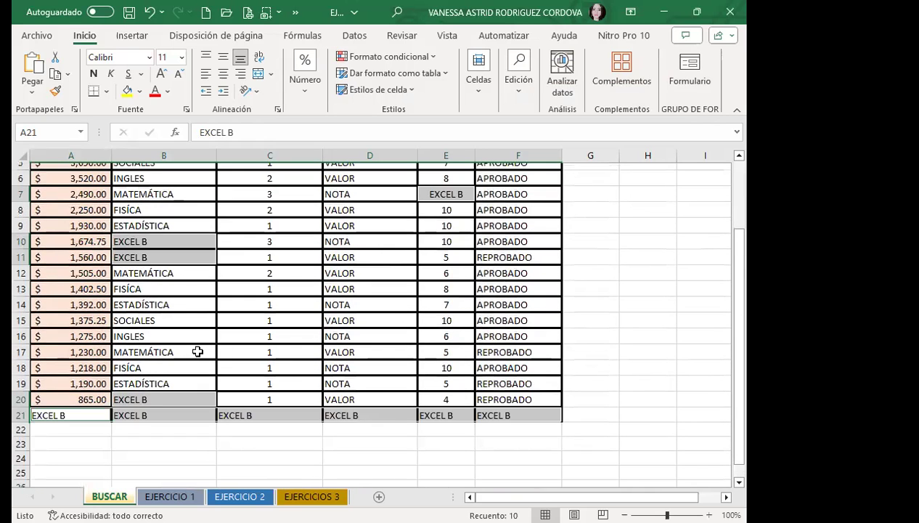
scroll(178, 352, "down", 3)
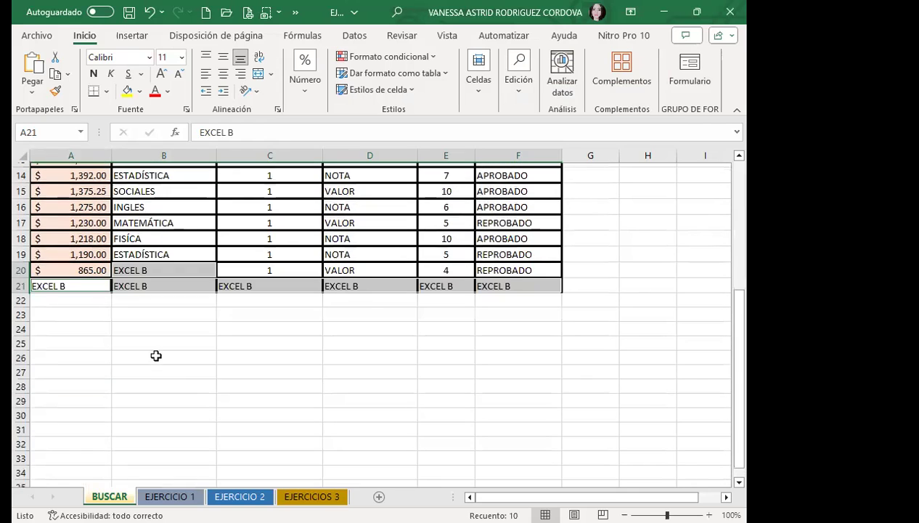
scroll(158, 345, "up", 3)
scroll(166, 335, "up", 2)
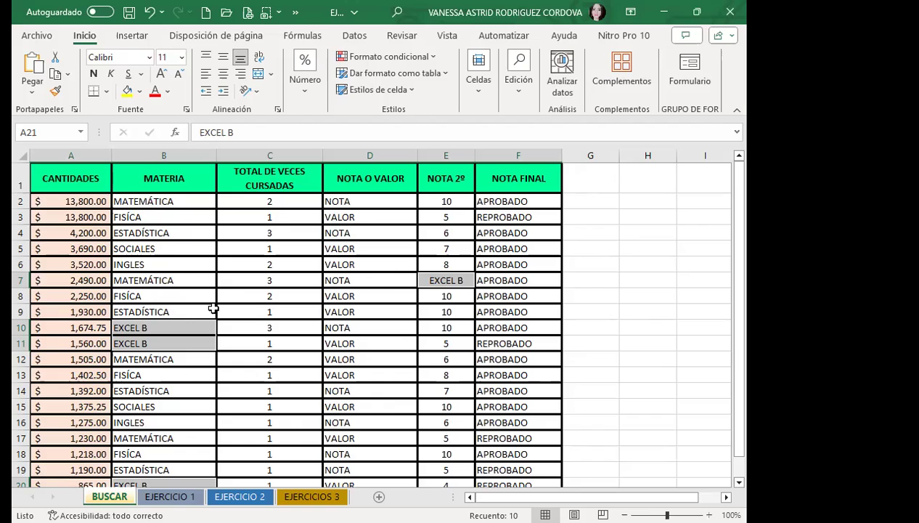
scroll(213, 309, "down", 2)
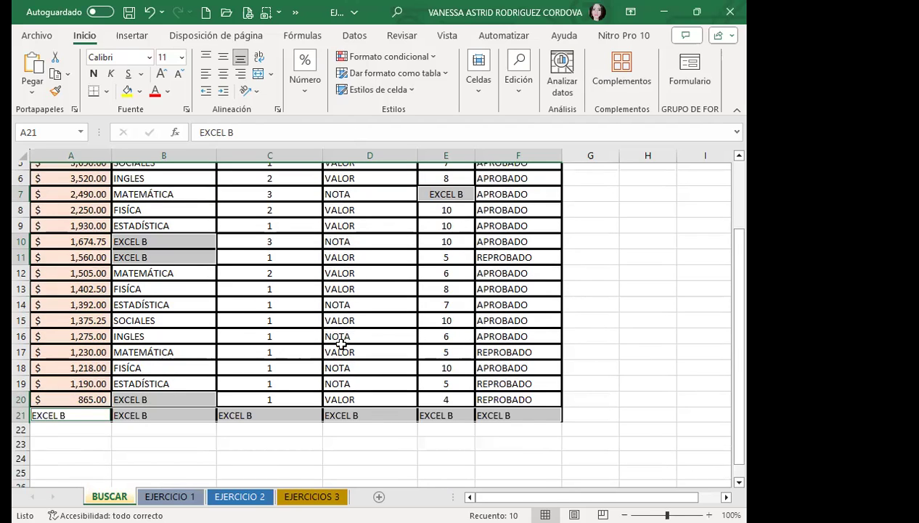
scroll(258, 304, "up", 2)
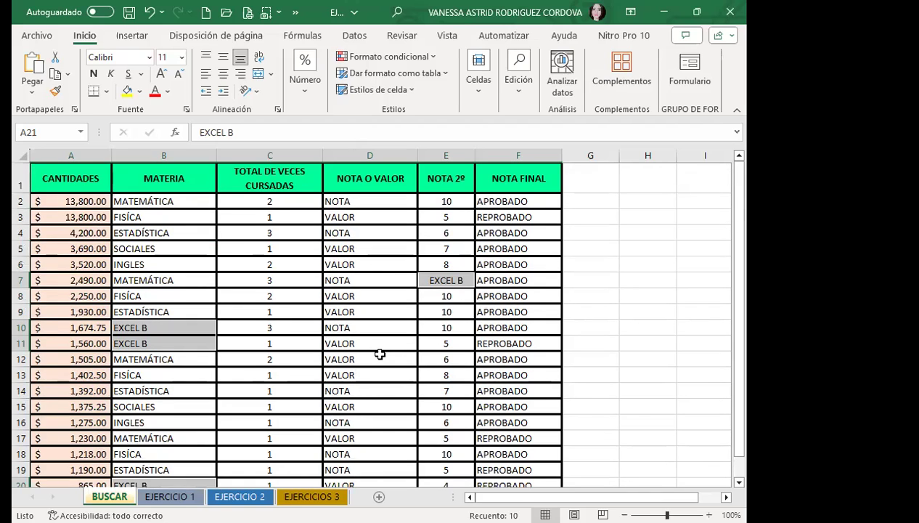
Delete the old EXCEL B replacement text and return to the Buscar page.
key("ctrl+b")
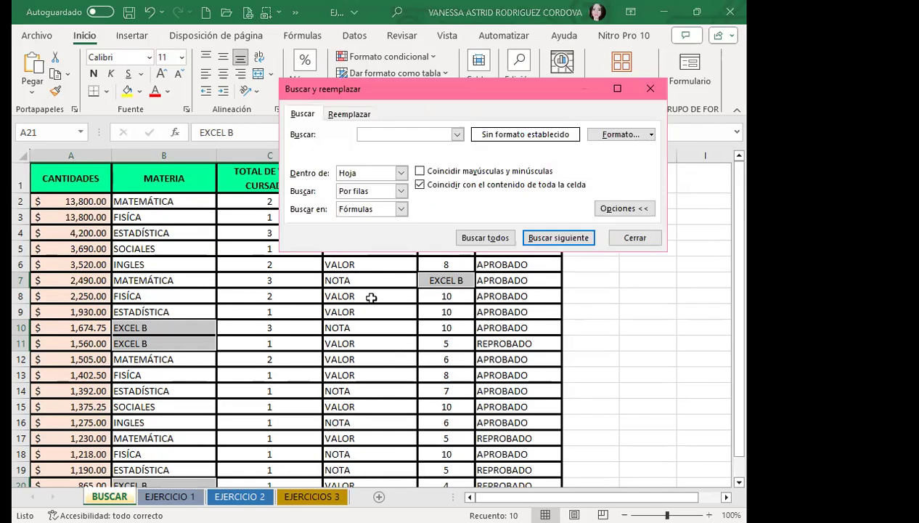
left_click(350, 114)
left_click_drag(401, 150, 356, 150)
key("BackSpace")
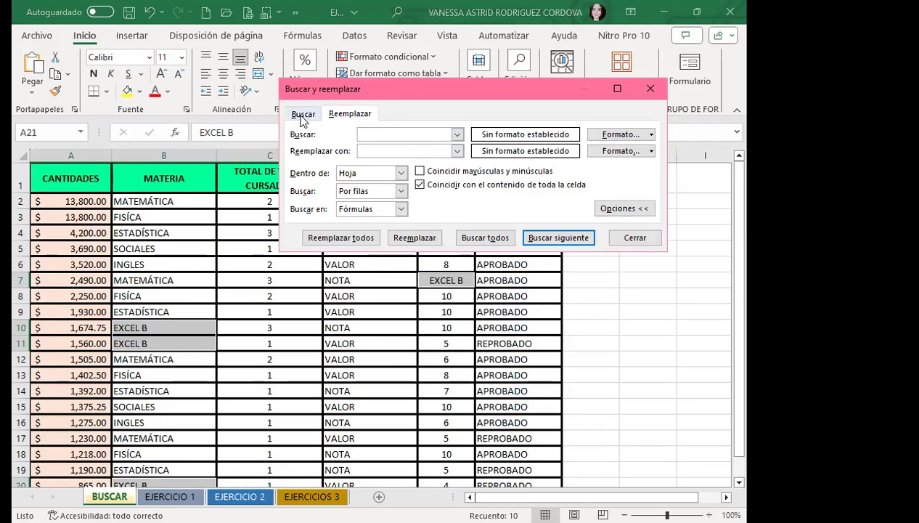
left_click(302, 115)
left_click_drag(410, 97, 422, 177)
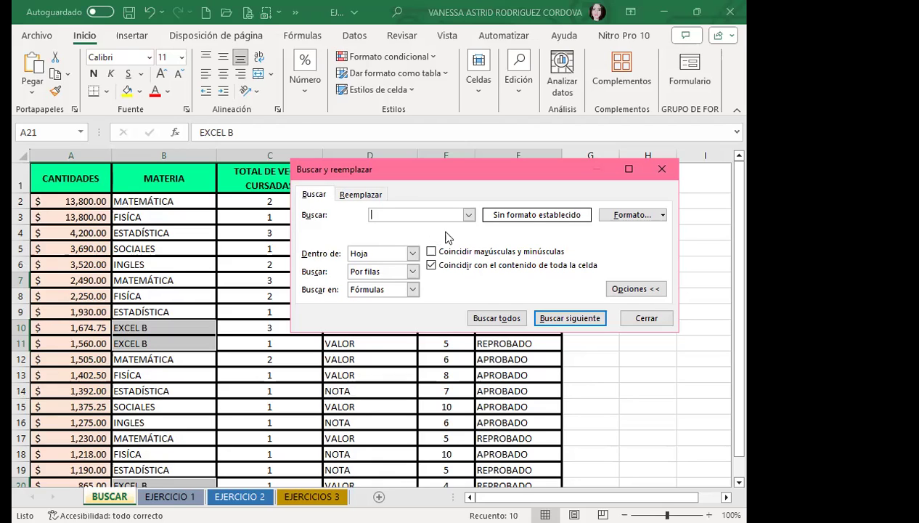
Set the search format from the green CANTIDADES header cell A1.
left_click(636, 222)
left_click(616, 216)
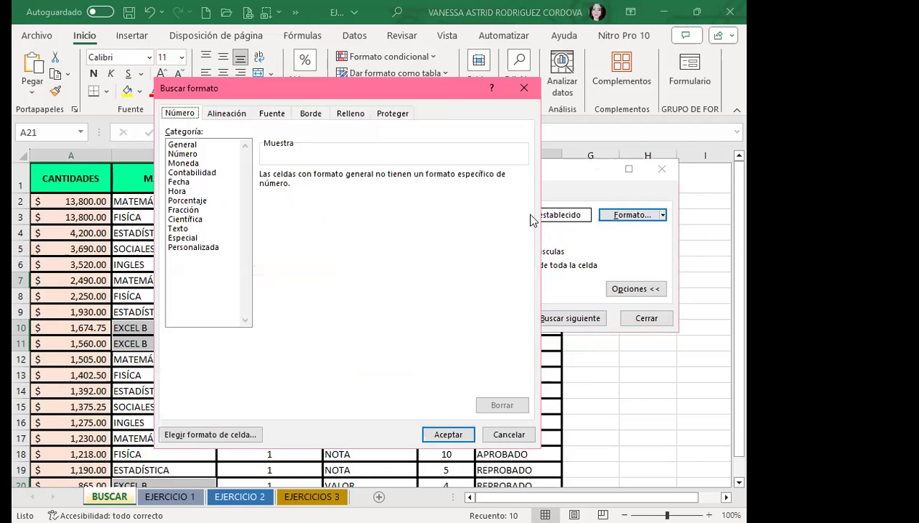
key("Escape")
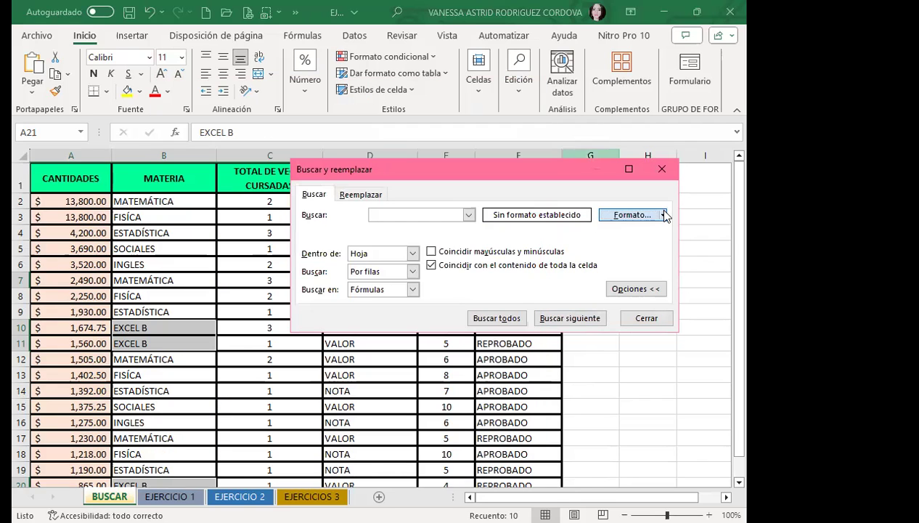
left_click(662, 215)
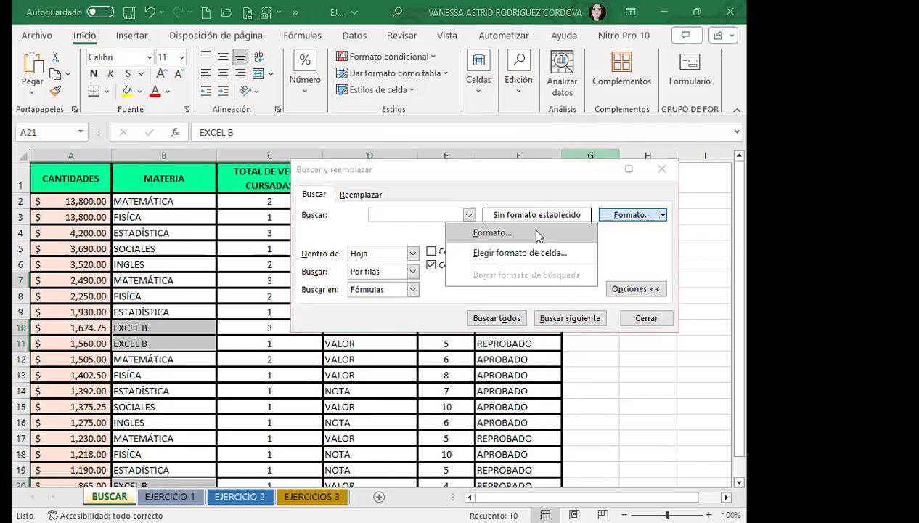
left_click(493, 233)
key("Escape")
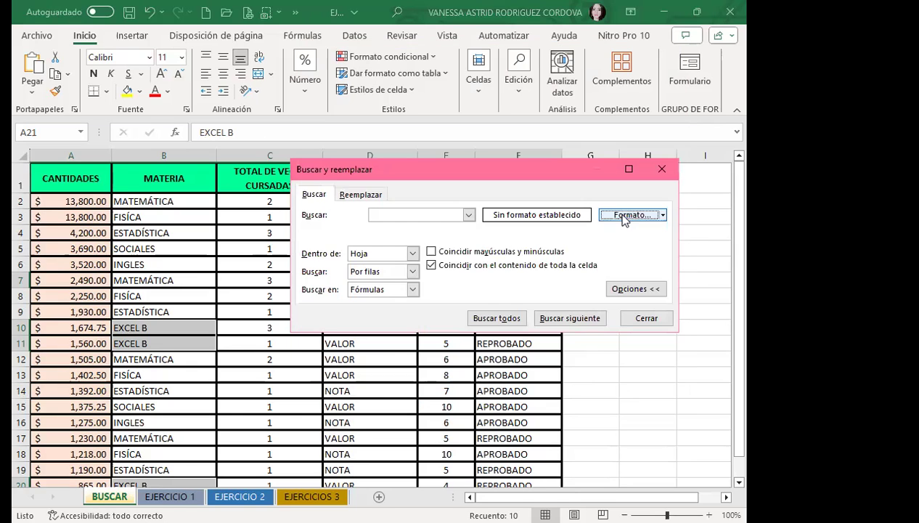
left_click(623, 216)
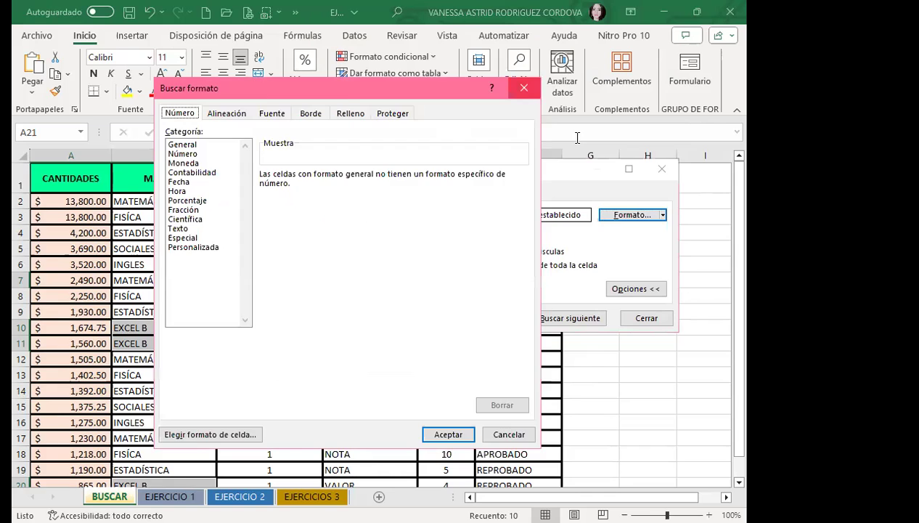
key("Escape")
left_click(663, 215)
left_click(528, 252)
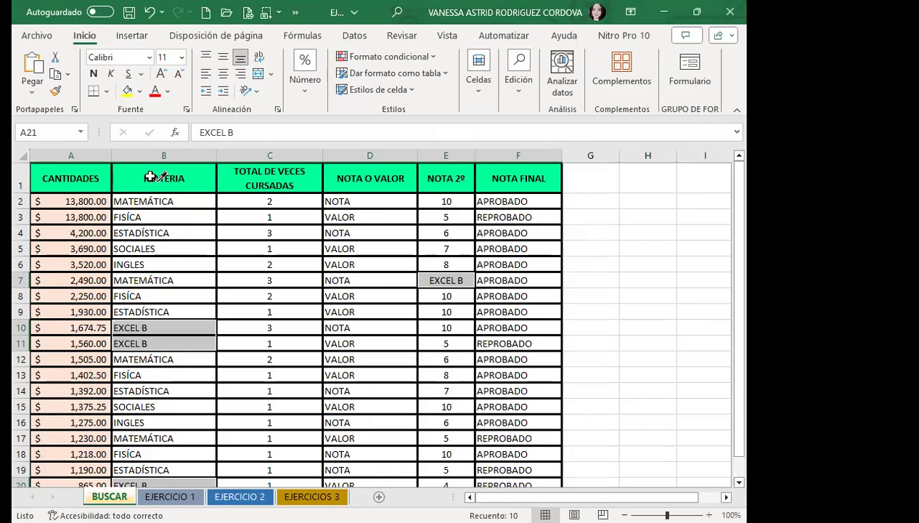
left_click(74, 176)
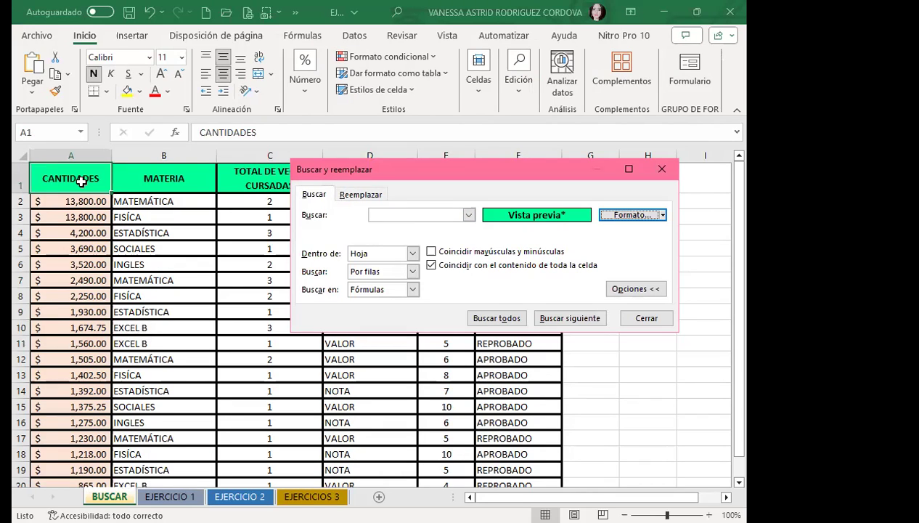
Set the replacement format to a gradient fill with orange Color 1, second variant.
left_click(360, 194)
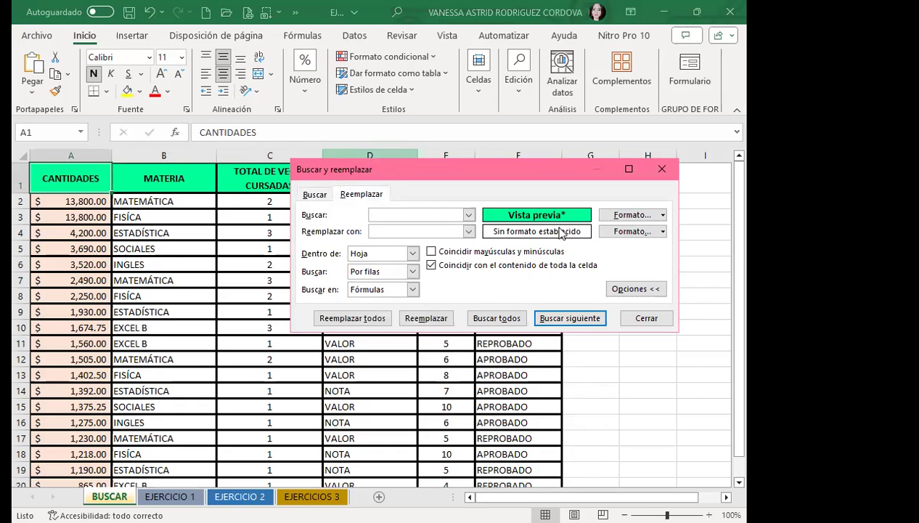
left_click(662, 231)
left_click(517, 252)
left_click(468, 90)
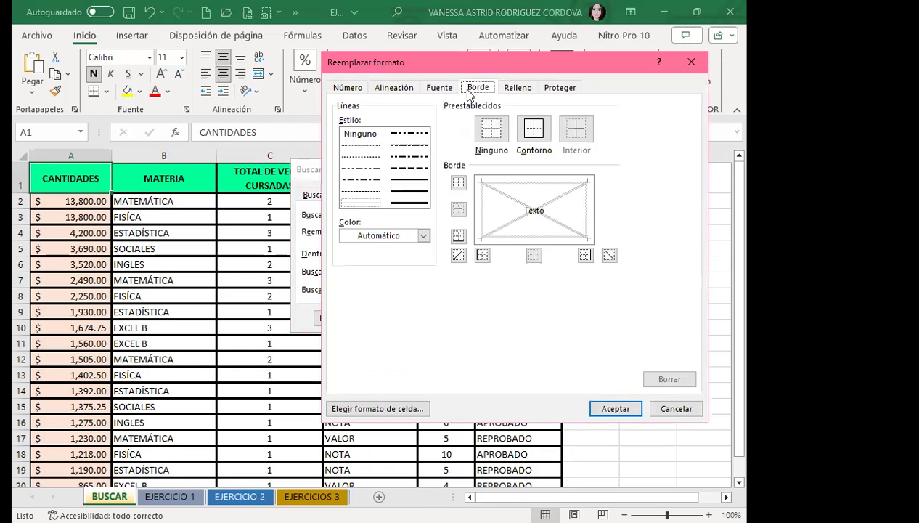
left_click(515, 88)
left_click(396, 259)
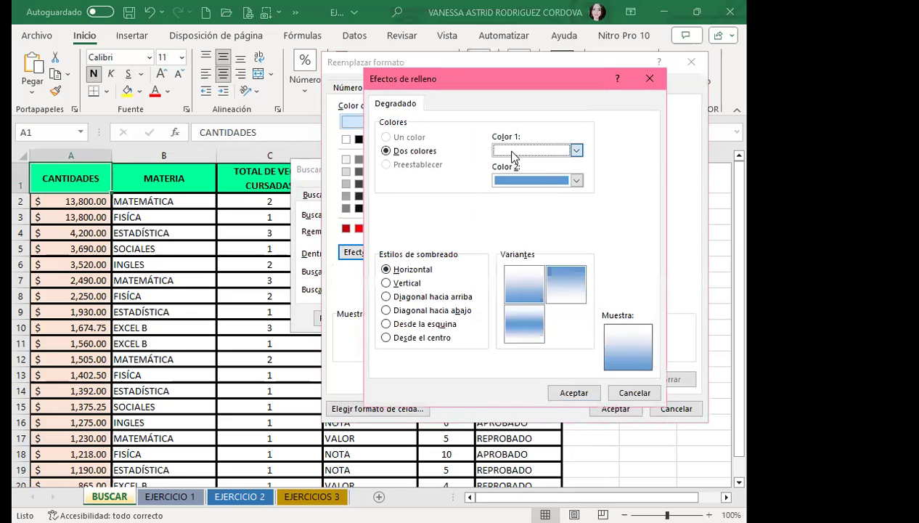
left_click(512, 151)
left_click(524, 283)
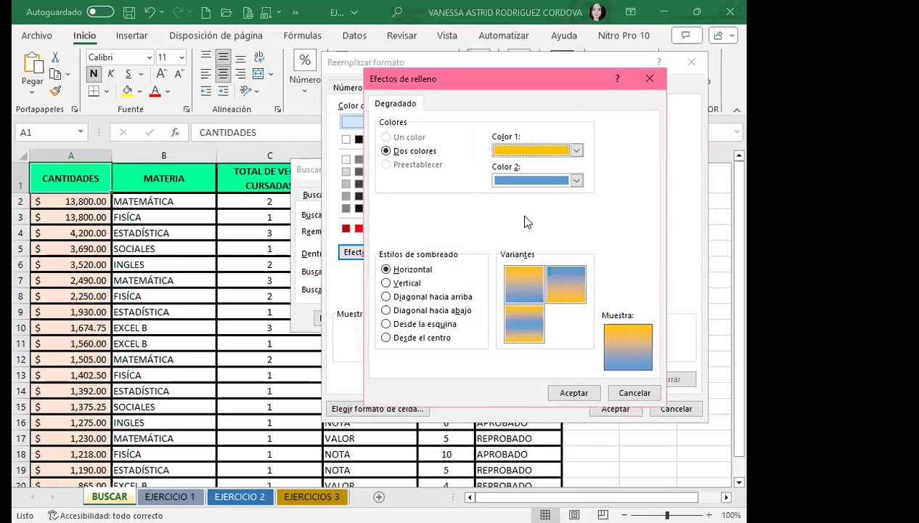
left_click(563, 289)
left_click(575, 395)
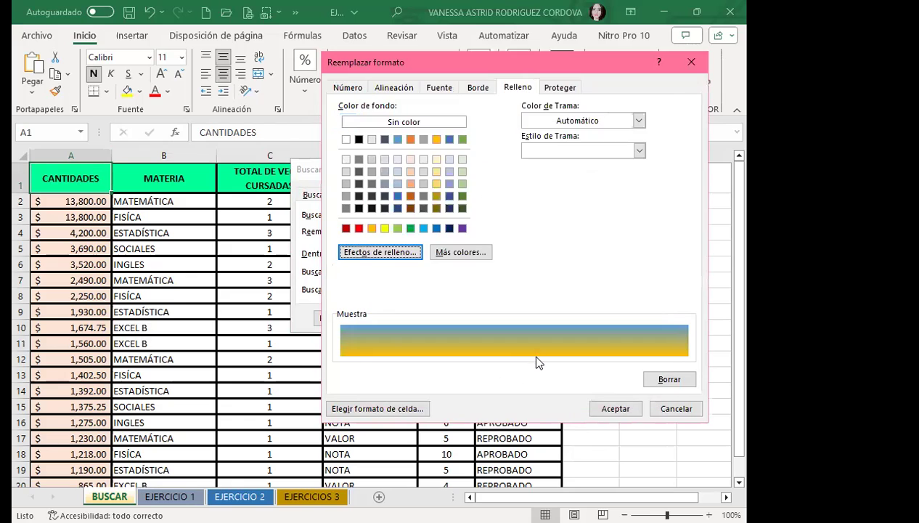
left_click(615, 408)
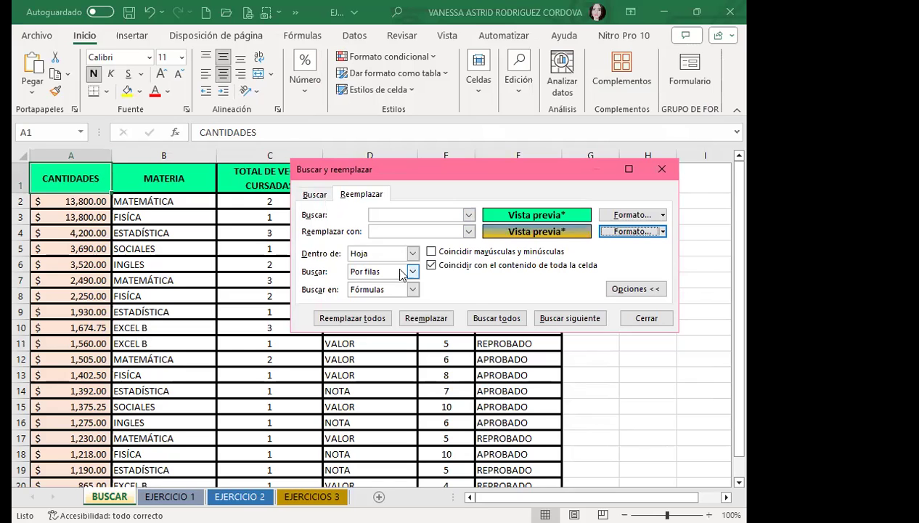
Replace all five green header fills with the gradient and dismiss the confirmation.
left_click(359, 318)
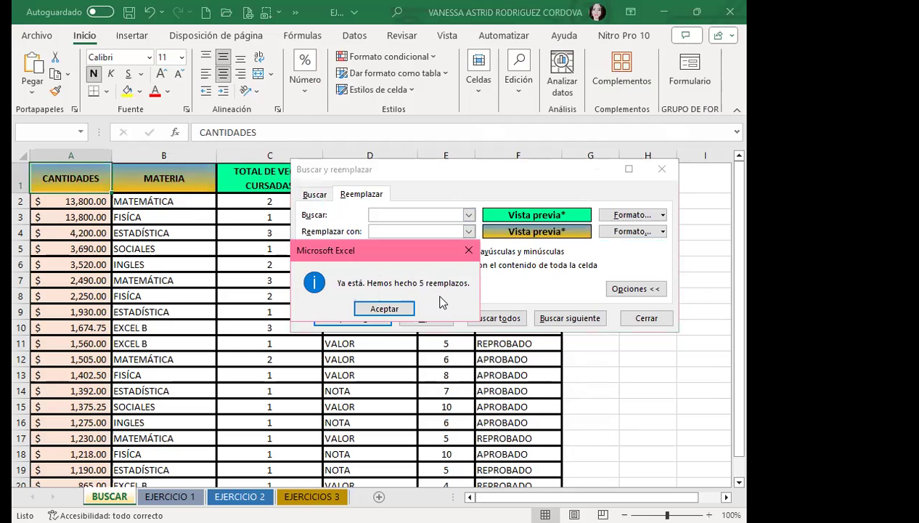
left_click(396, 307)
left_click_drag(481, 164, 438, 258)
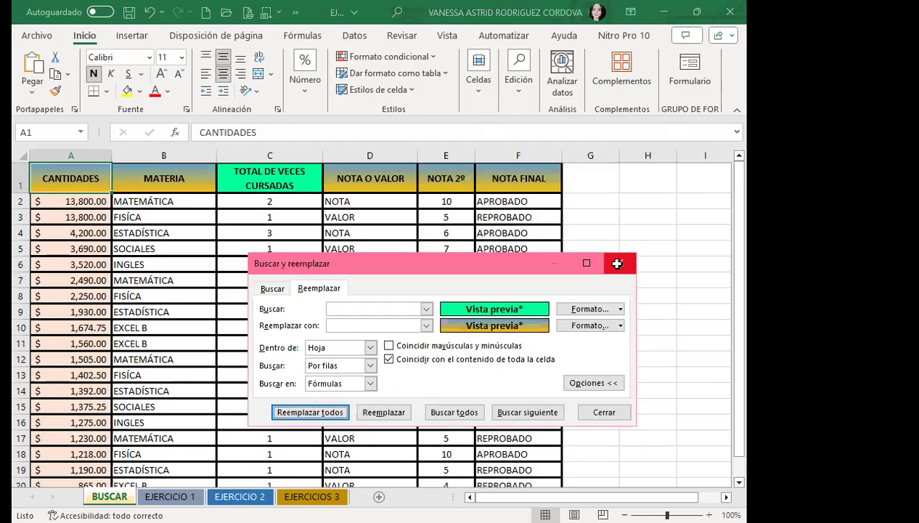
Close the dialog and check header cells B1, D1, E1, F1 and C1.
left_click(618, 266)
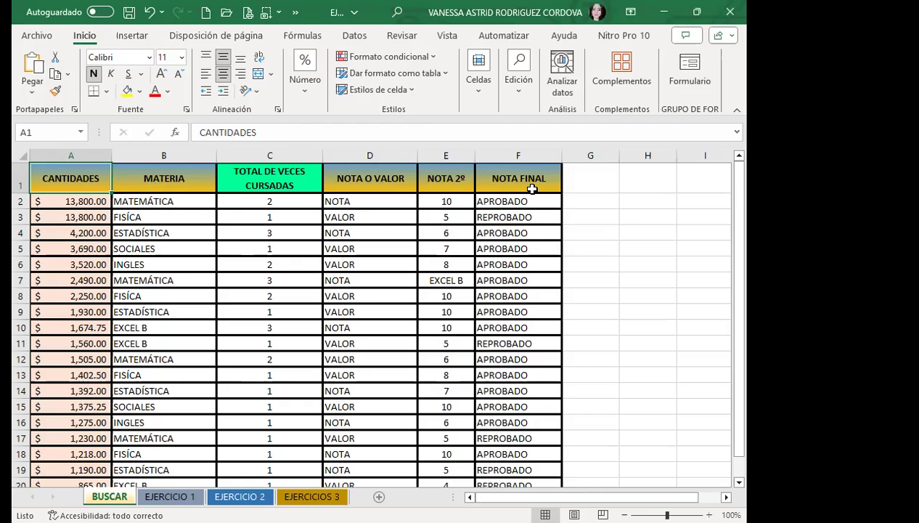
left_click(153, 181)
left_click(377, 180)
left_click(449, 181)
left_click(532, 182)
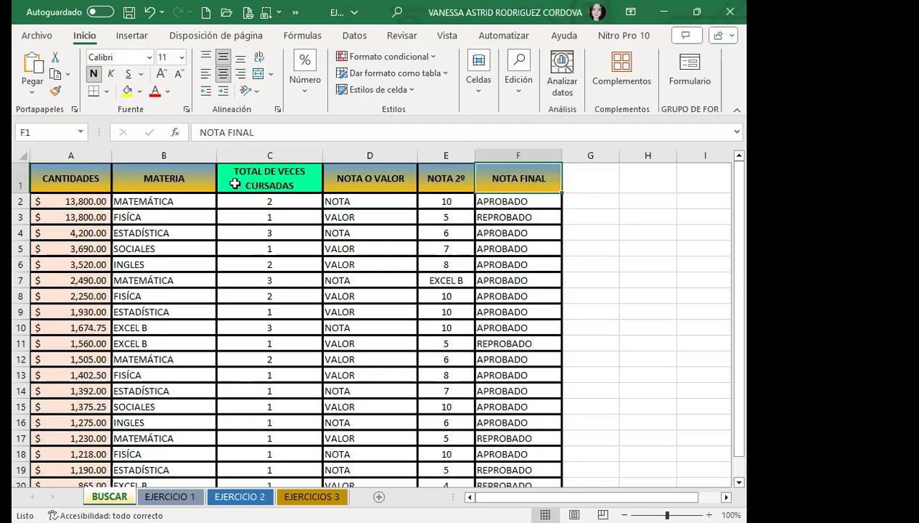
left_click(233, 181)
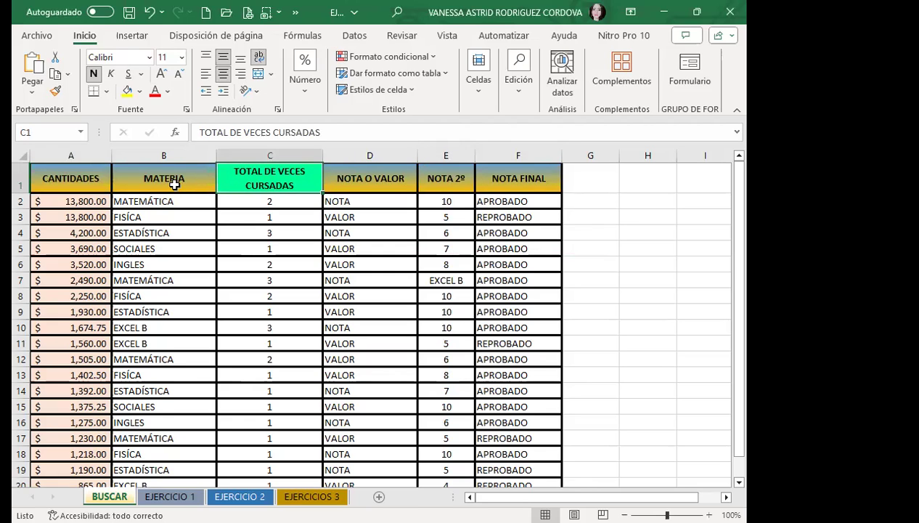
left_click(173, 181)
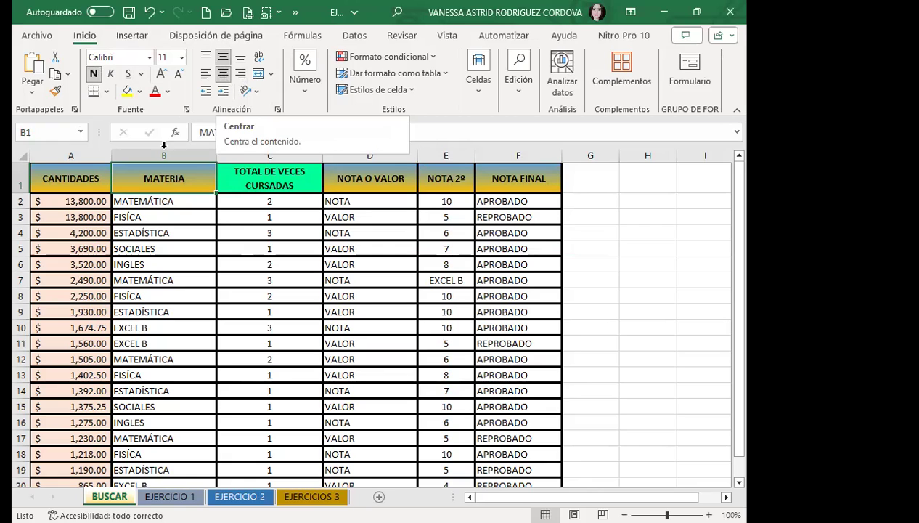
Centre the TOTAL DE VECES CURSADAS header in C1 vertically and horizontally.
left_click(247, 176)
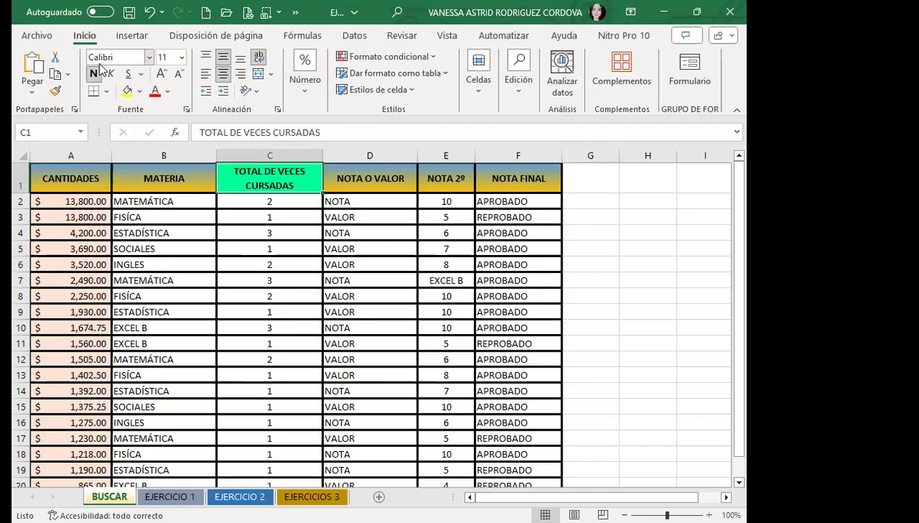
left_click(224, 61)
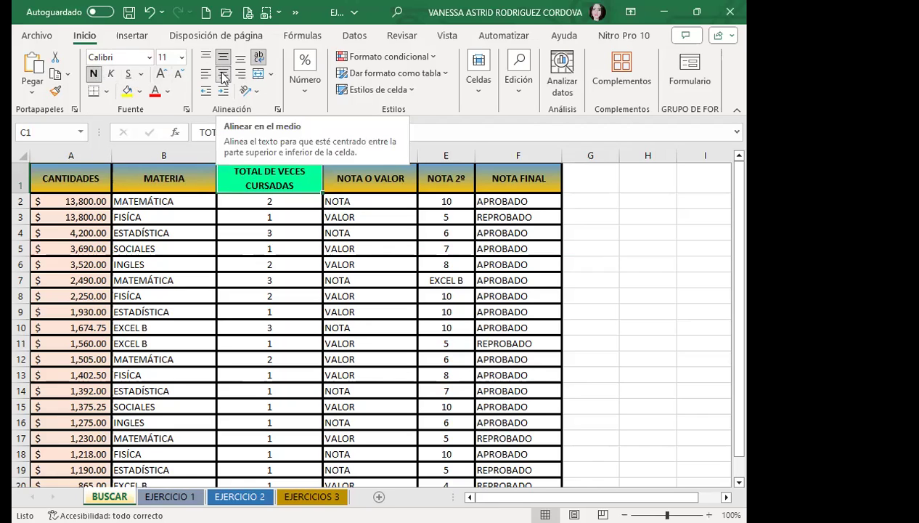
left_click(220, 77)
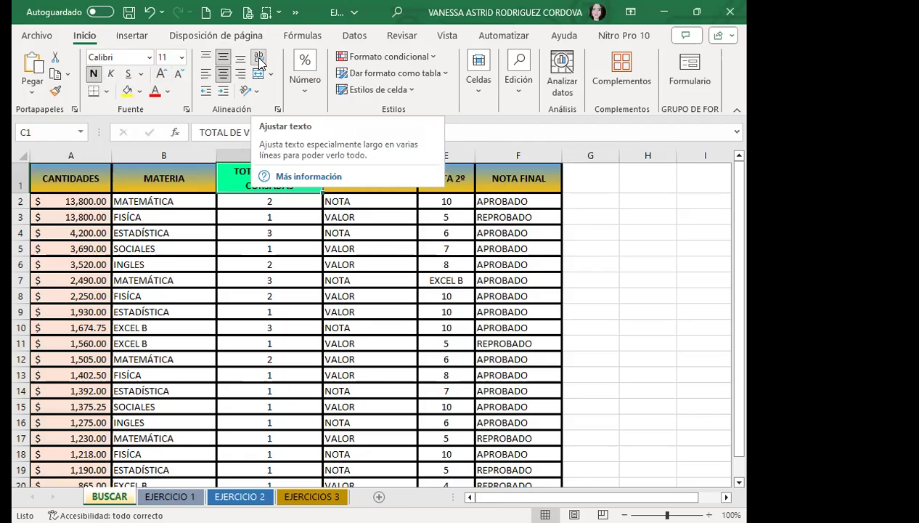
Select the row 1 headers and C1, undo an accidental paste, and reopen Buscar y reemplazar.
left_click_drag(71, 178, 521, 172)
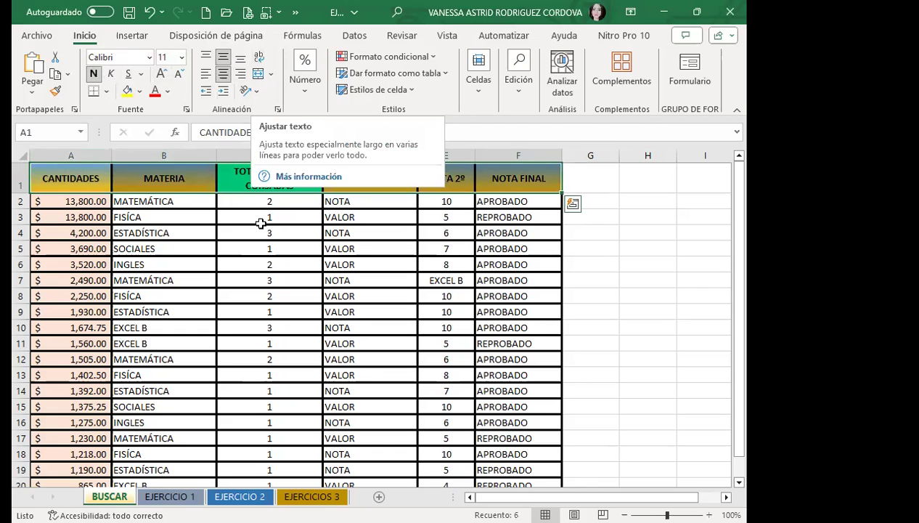
left_click(249, 187)
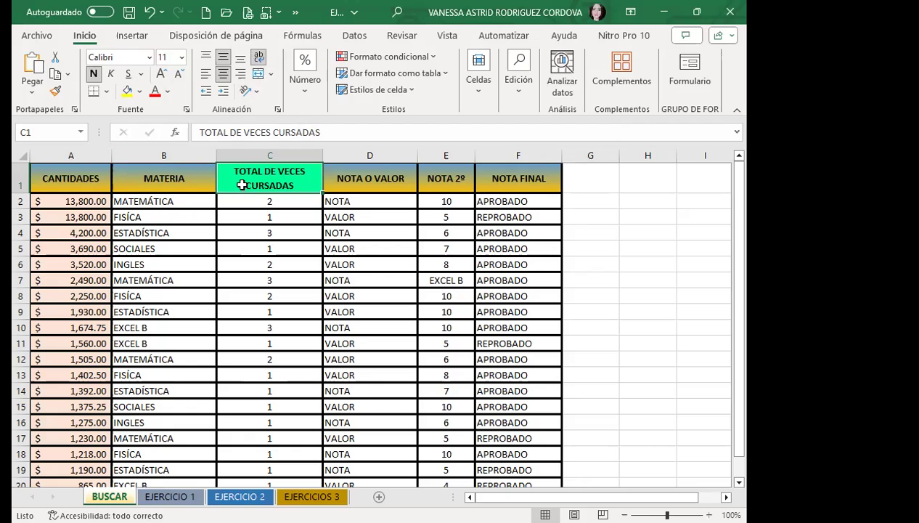
type("https://youtu.be/hHQJjHE9uQo")
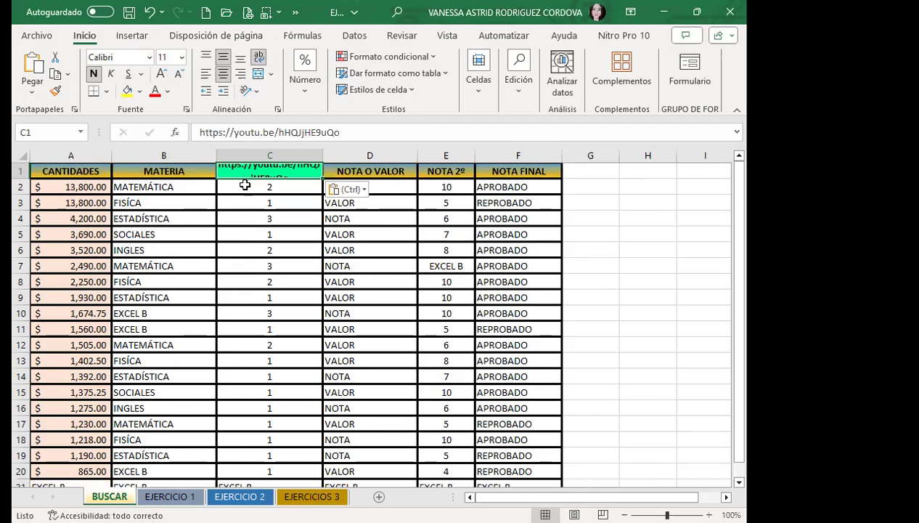
key("ctrl+z")
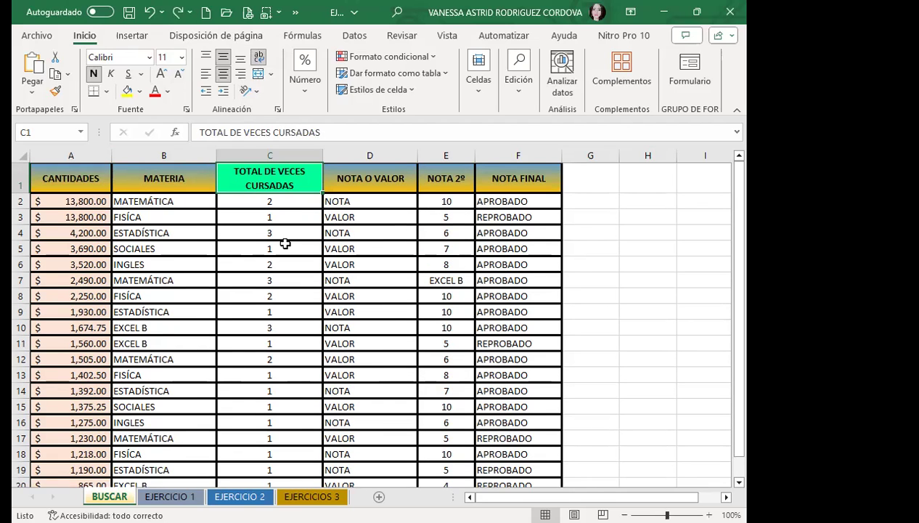
key("ctrl+b")
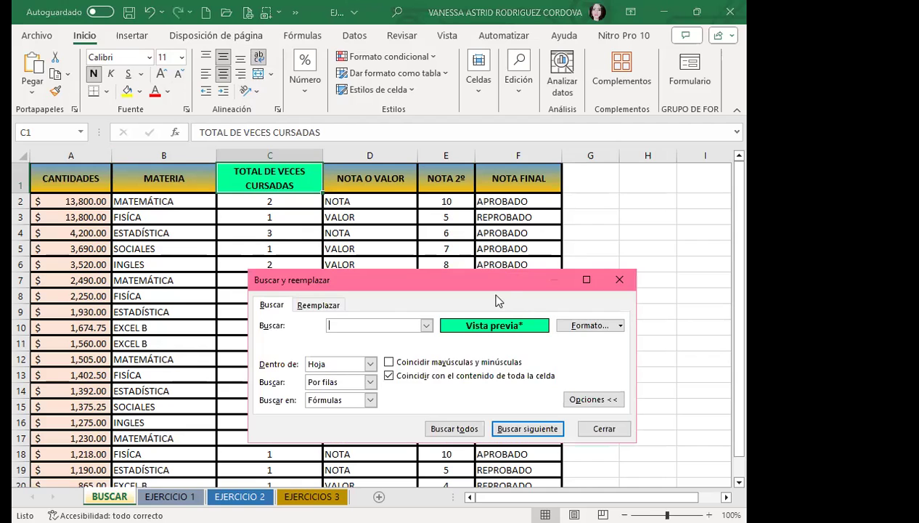
Clear the old search and replacement formats and use cell A2's format as the search format.
left_click_drag(499, 281, 493, 197)
left_click(309, 221)
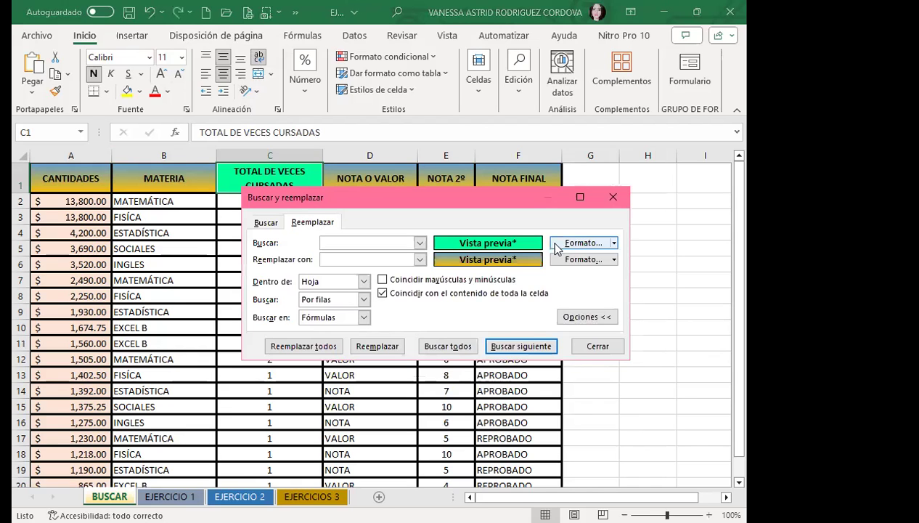
left_click(615, 244)
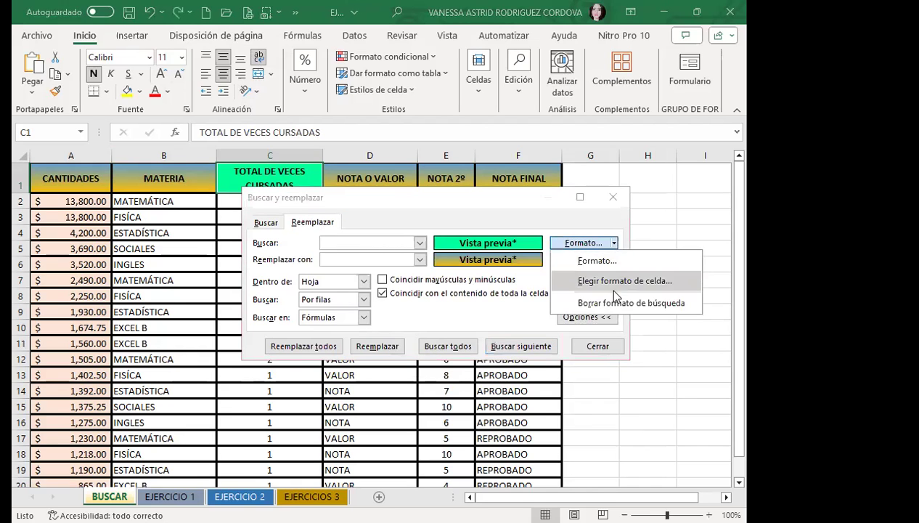
left_click(599, 303)
left_click(615, 260)
left_click(580, 319)
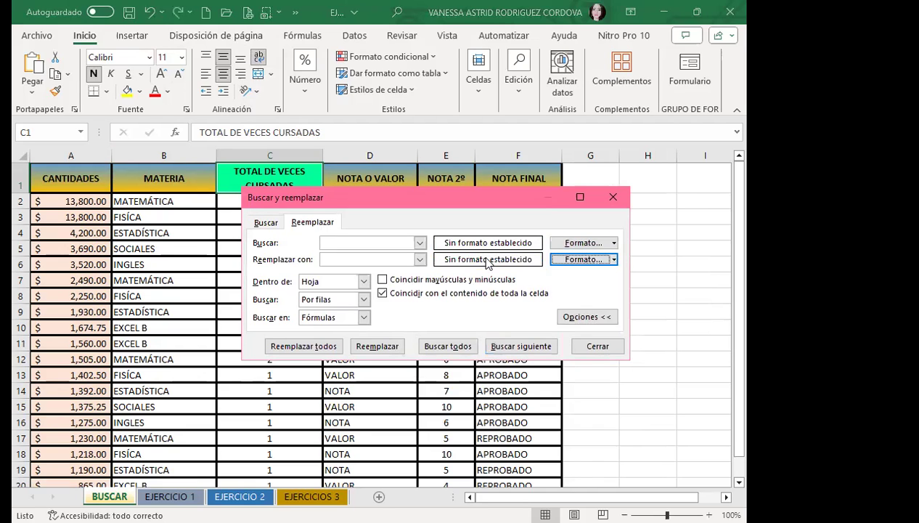
left_click(613, 245)
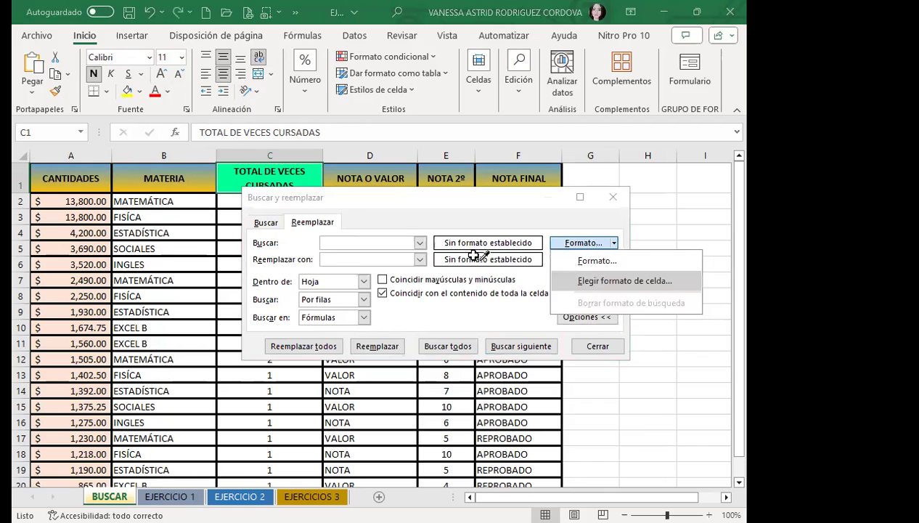
key("Escape")
key("Escape")
left_click(80, 201)
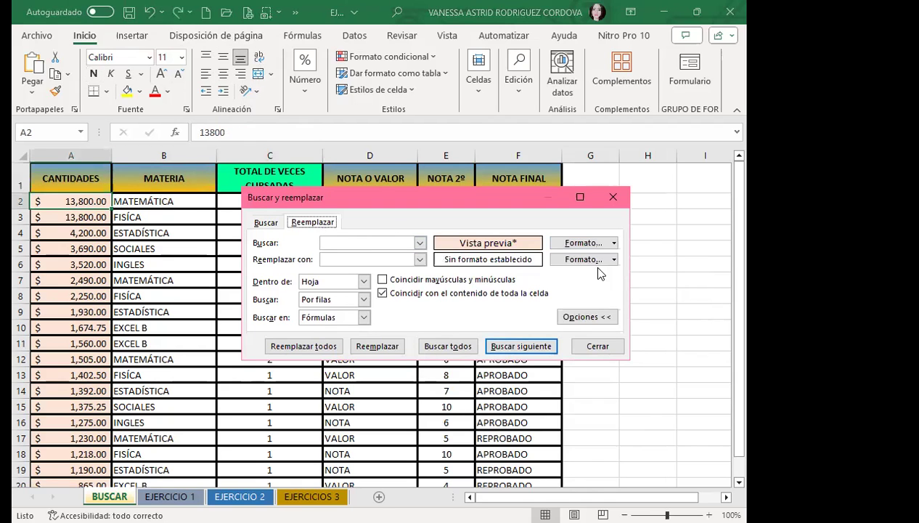
Set a light green thin vertical-stripe pattern as the replacement fill and replace all 19 matches.
left_click(615, 260)
left_click(588, 295)
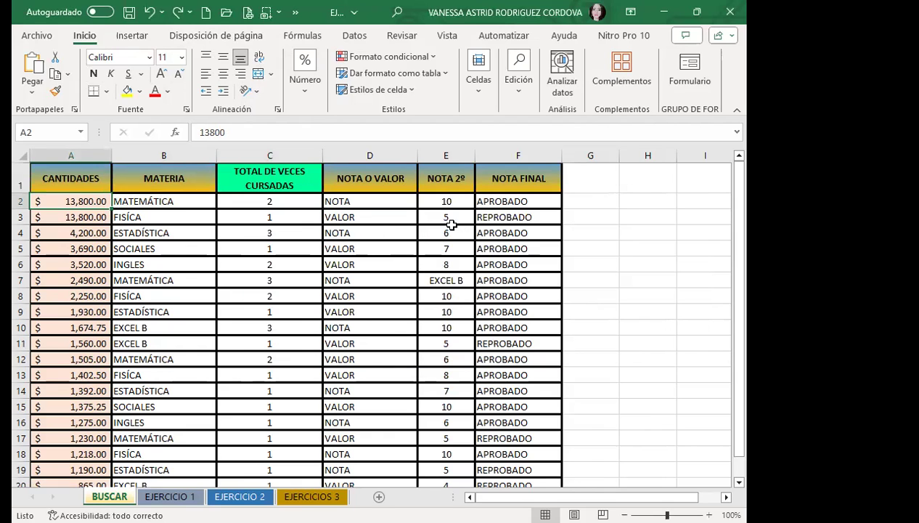
left_click(451, 225)
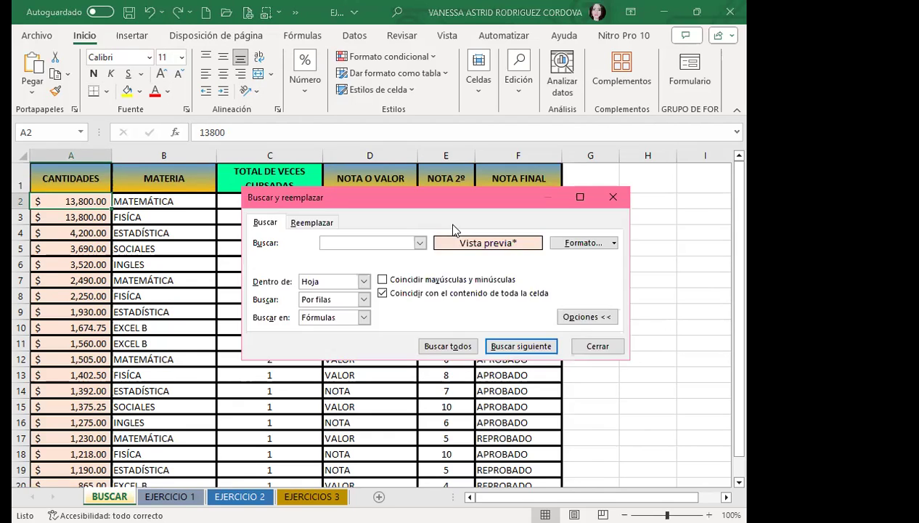
left_click(327, 225)
left_click(614, 260)
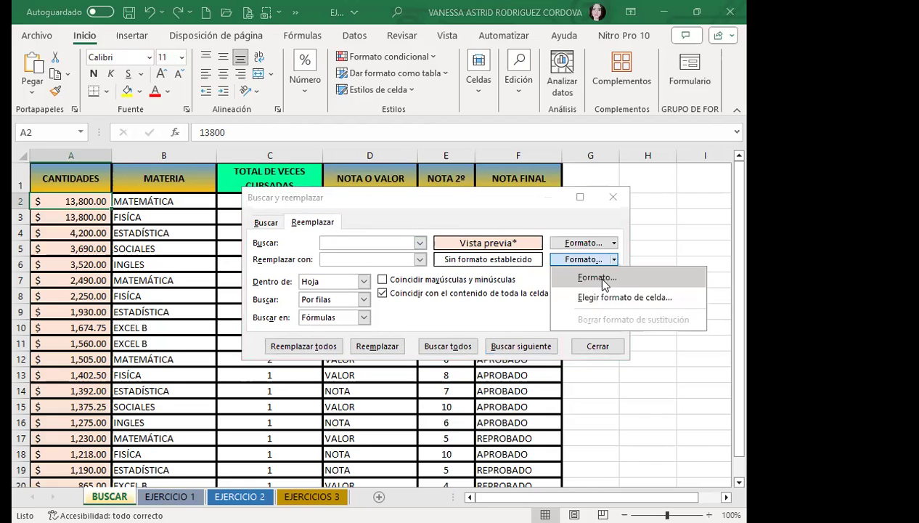
key("Return")
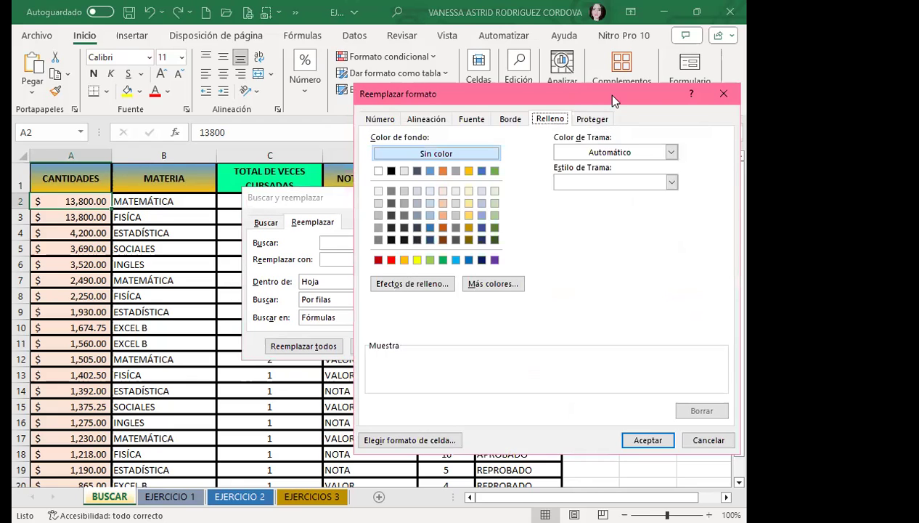
left_click_drag(600, 91, 386, 72)
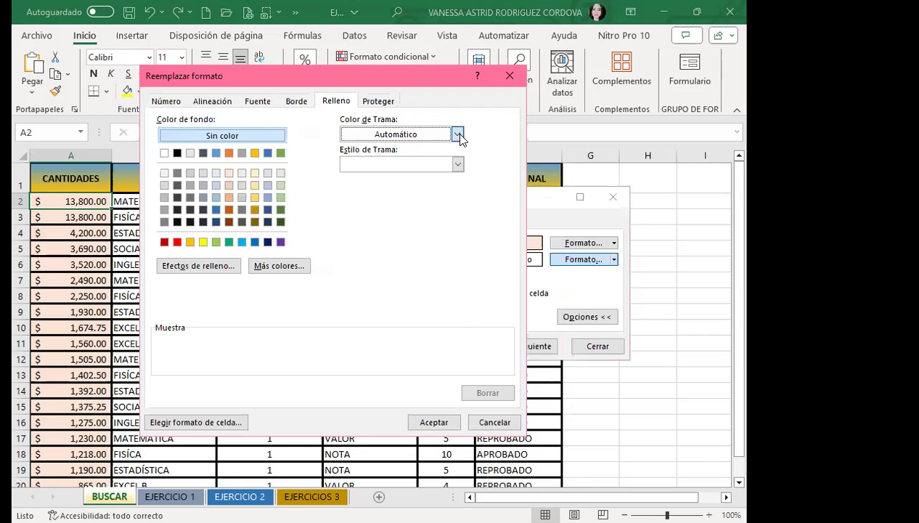
left_click(457, 135)
left_click(395, 289)
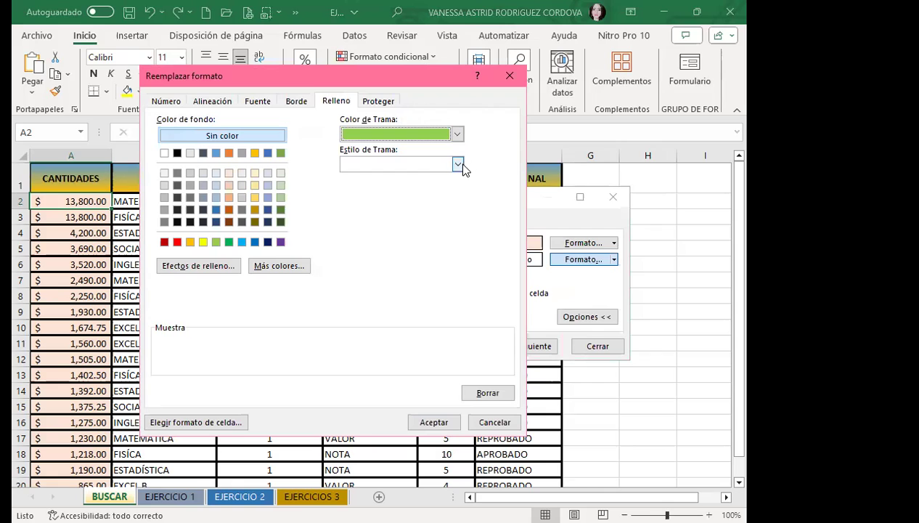
left_click(458, 164)
left_click(368, 218)
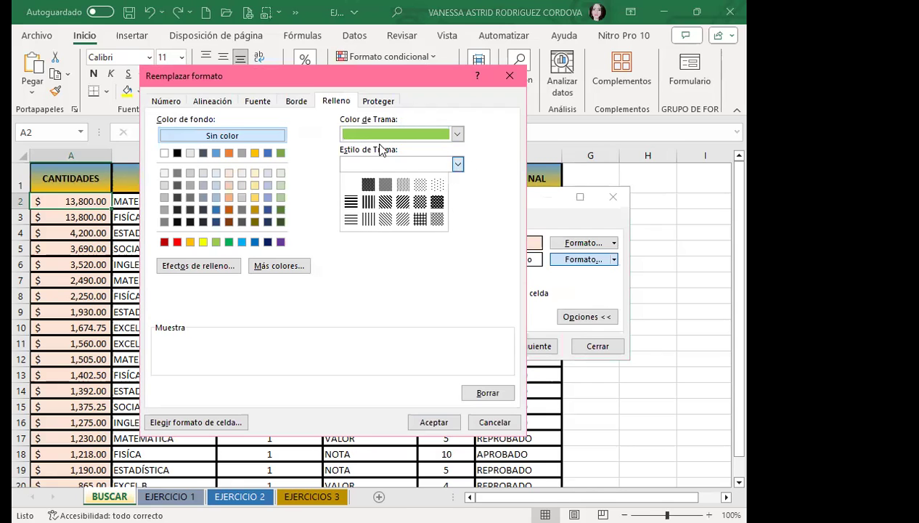
left_click(434, 422)
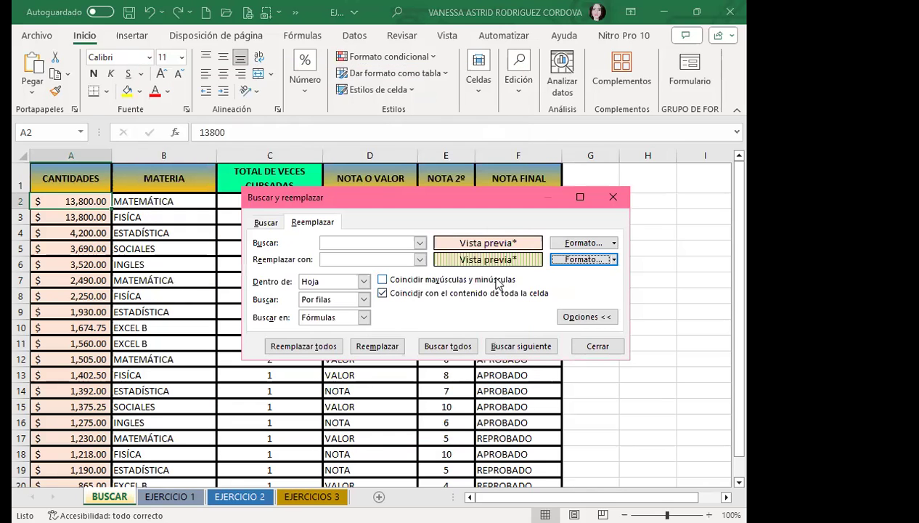
left_click(313, 347)
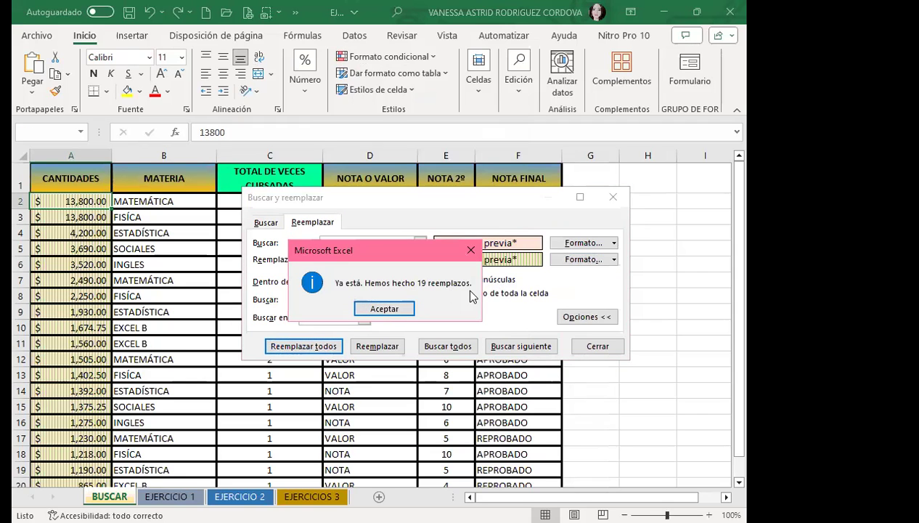
left_click(390, 310)
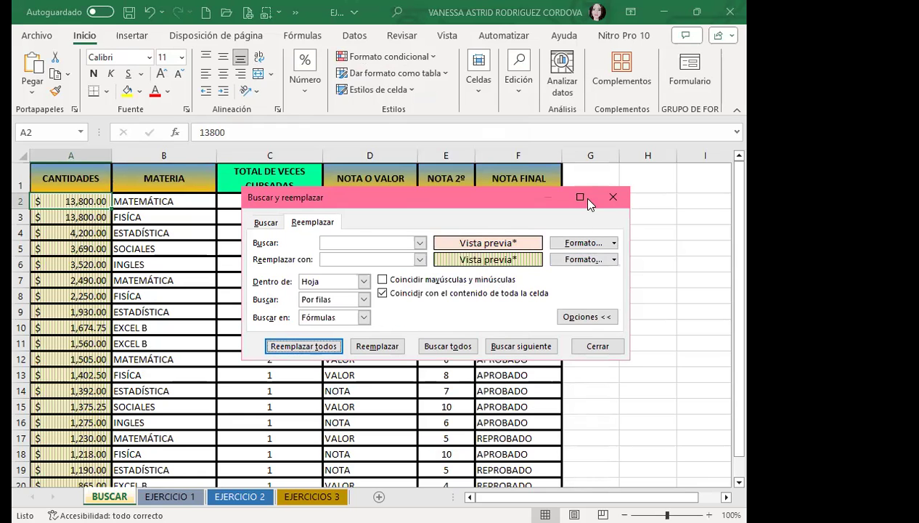
Close Find and Replace and check the striped column A amounts from A3 down to A20.
left_click(613, 196)
scroll(71, 265, "down", 2)
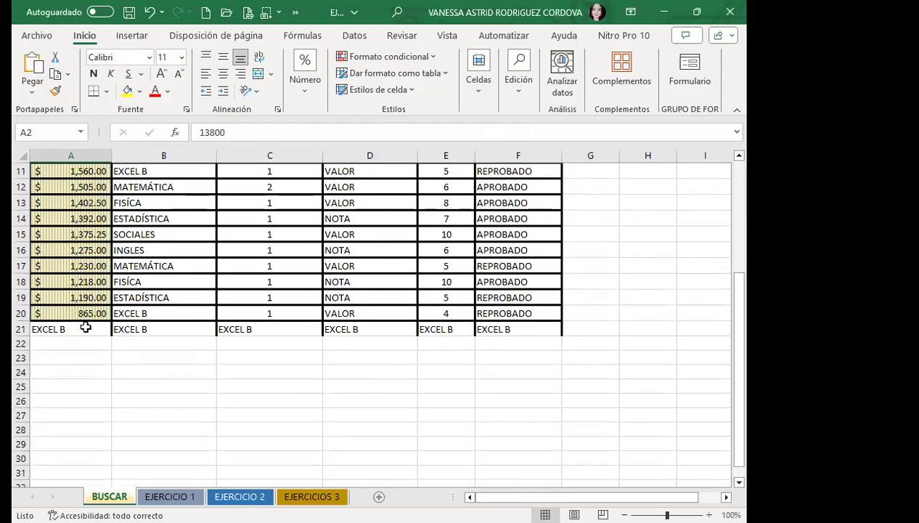
scroll(90, 298, "up", 2)
scroll(88, 276, "up", 2)
left_click(86, 248)
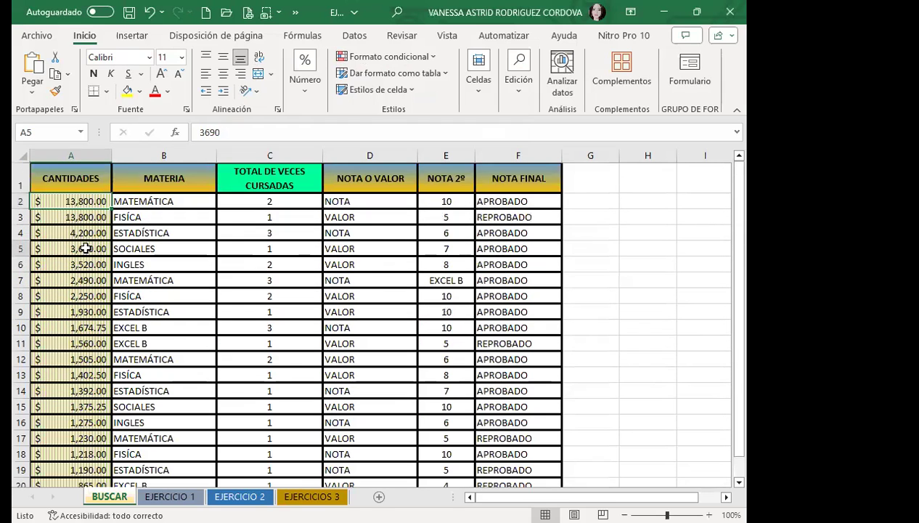
left_click(306, 98)
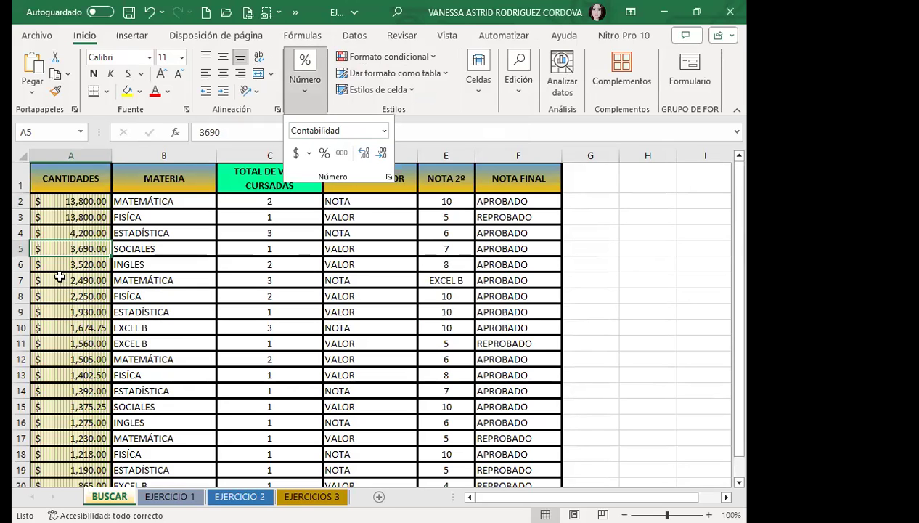
left_click(60, 277)
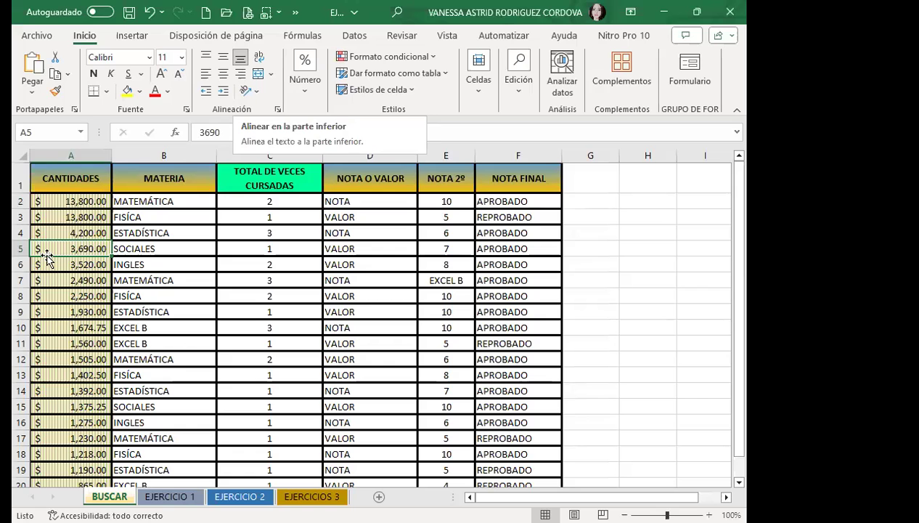
scroll(61, 232, "down", 1)
scroll(61, 262, "down", 2)
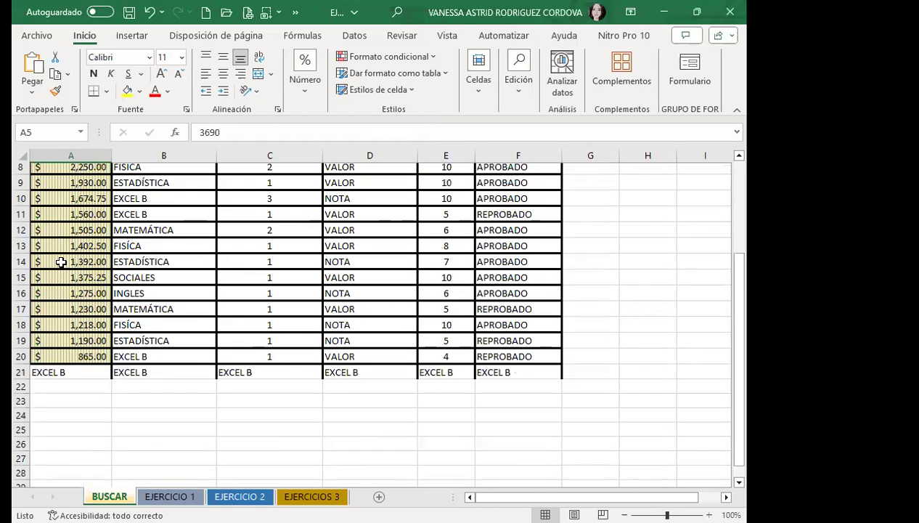
left_click(56, 353)
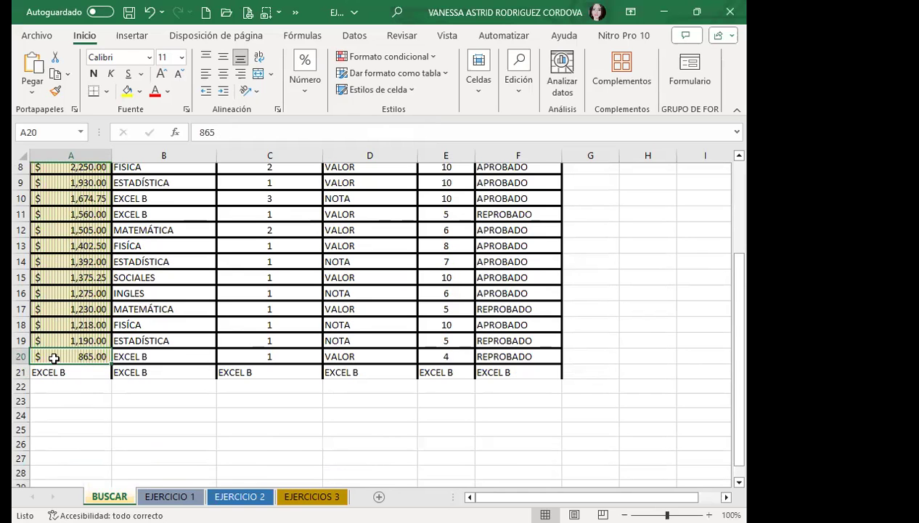
scroll(54, 293, "up", 3)
left_click(54, 218)
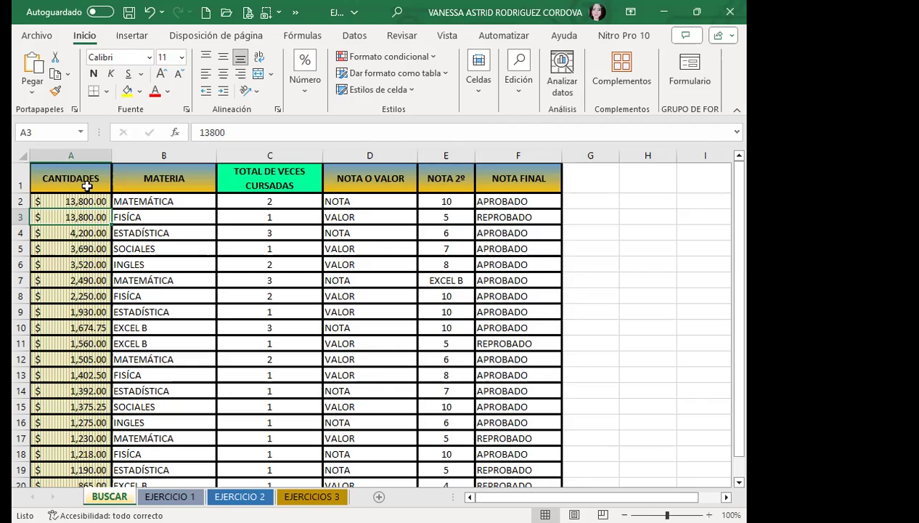
left_click(276, 221)
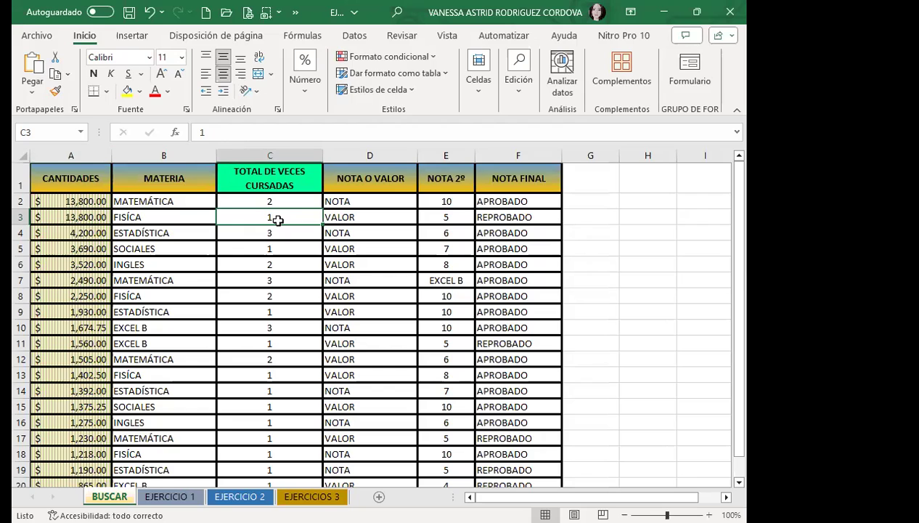
left_click(193, 178)
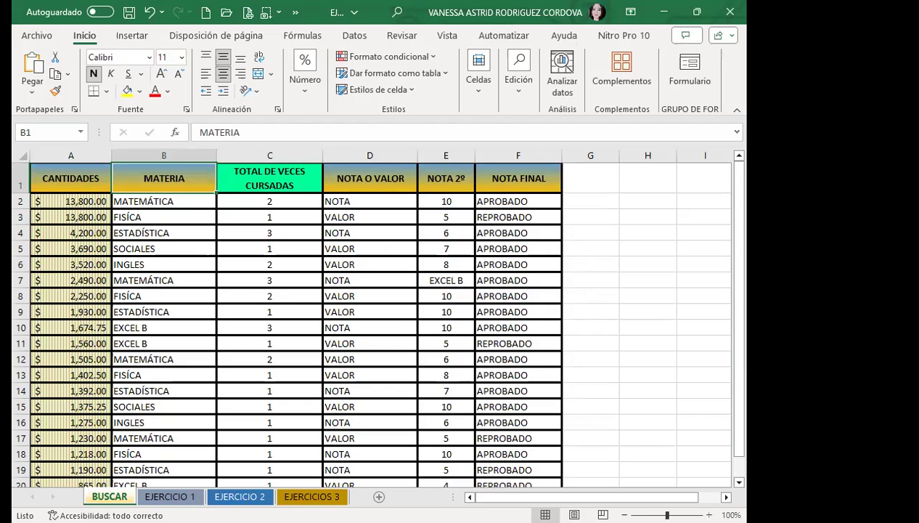
left_click(356, 310)
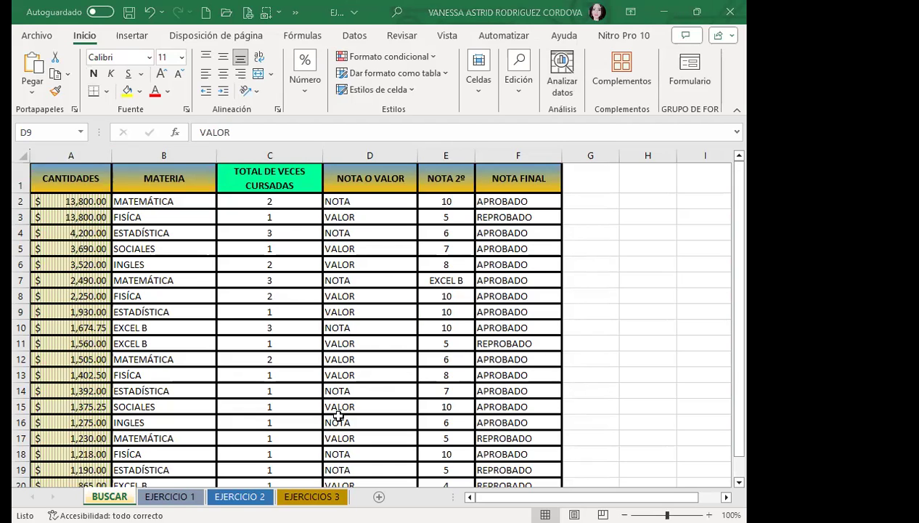
left_click(362, 330)
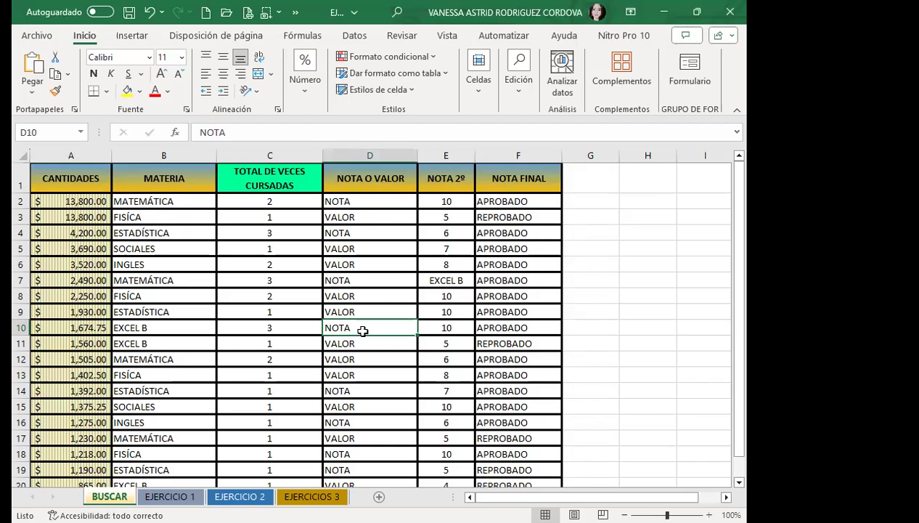
Reopen Find and Replace and clear both the stored replacement and search formats.
key("ctrl+b")
left_click(319, 239)
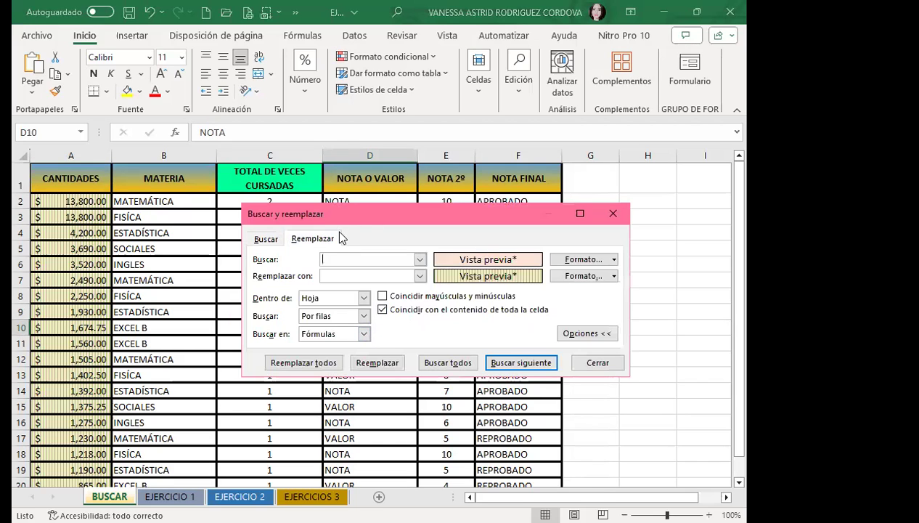
left_click(613, 276)
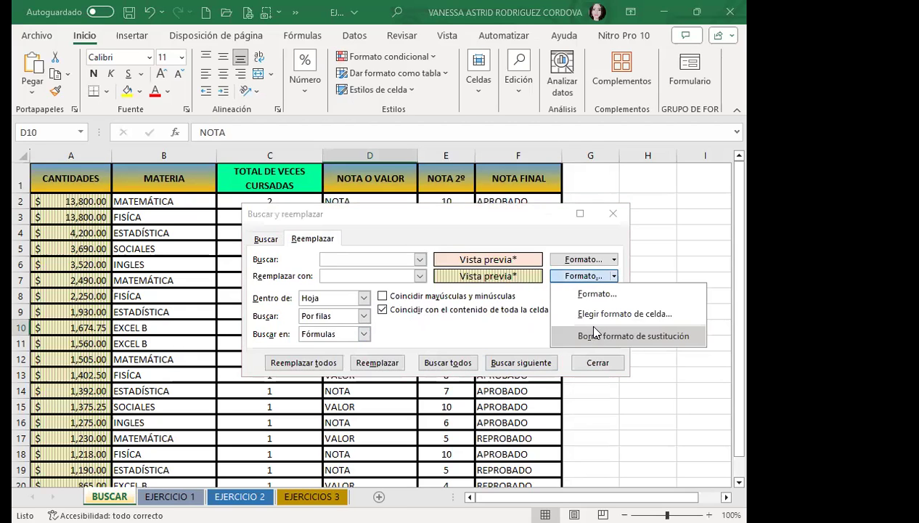
left_click(594, 335)
left_click(614, 259)
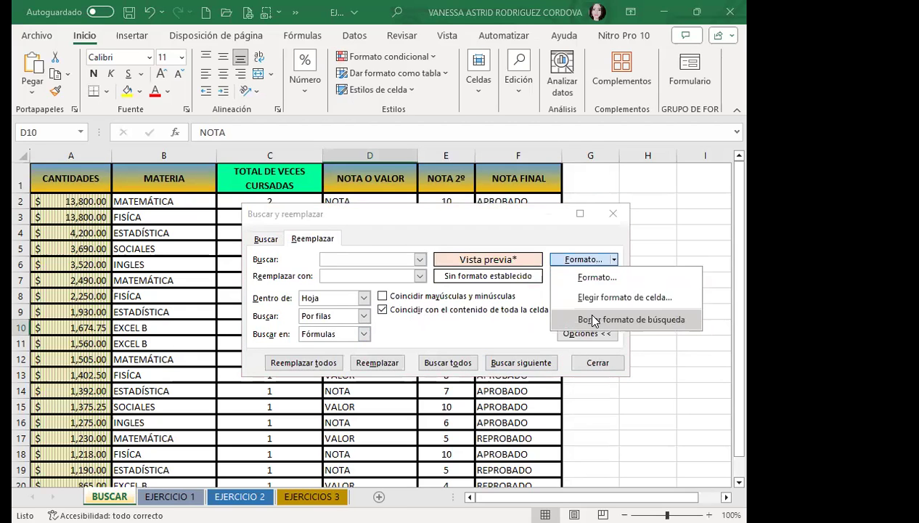
left_click(594, 320)
Search for APROBADO, which finds no match, then close the dialog and select F2.
left_click(265, 239)
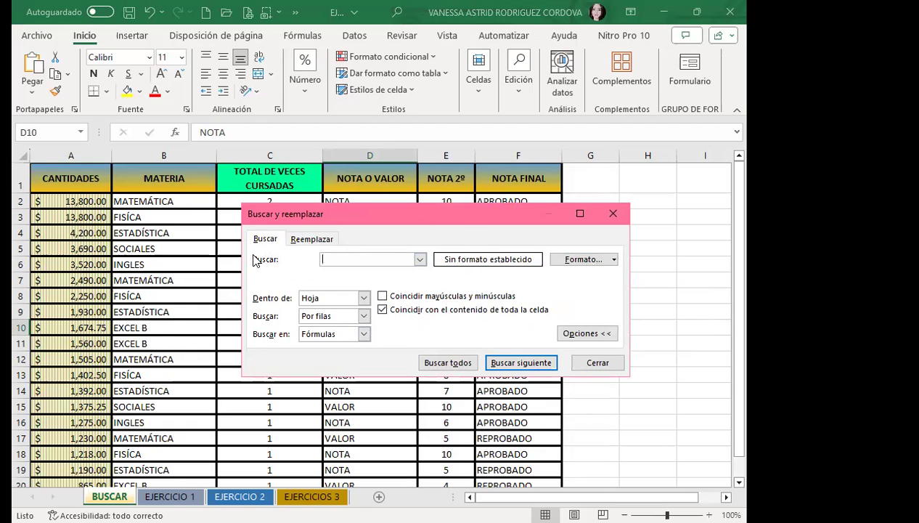
type("APROBADO")
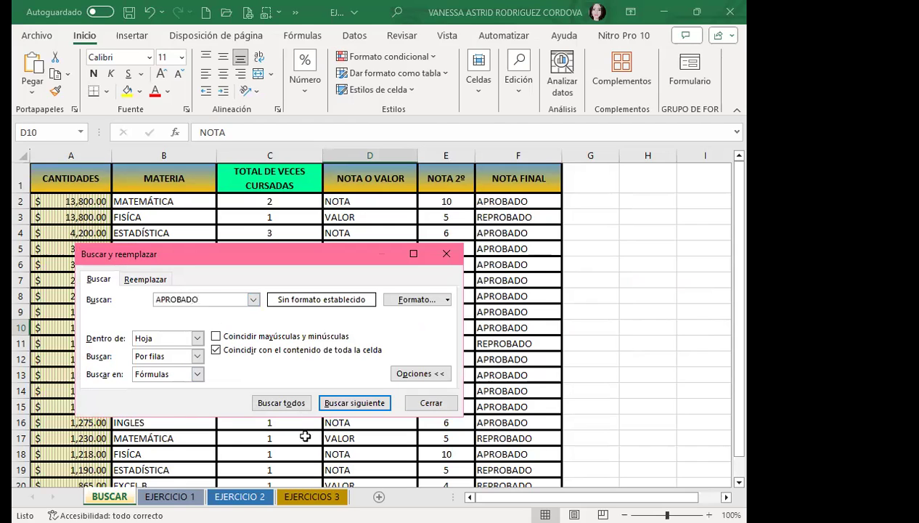
left_click(289, 403)
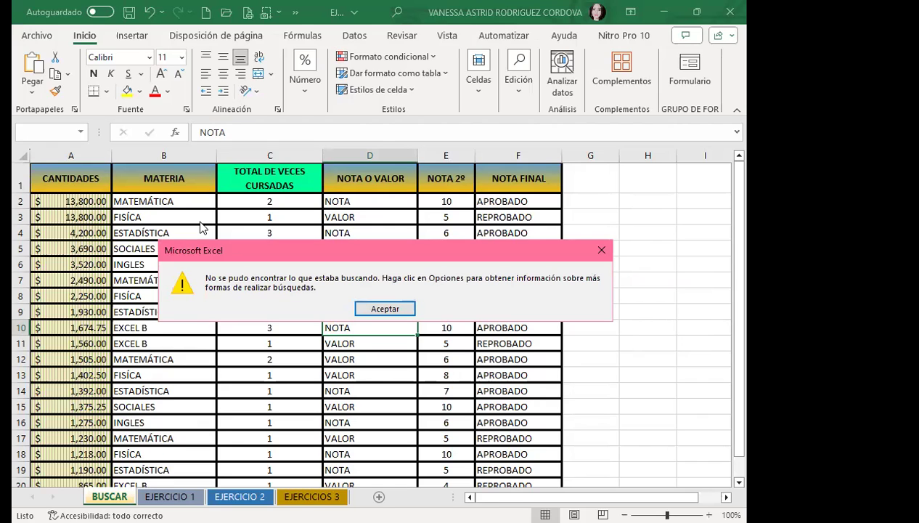
left_click(601, 250)
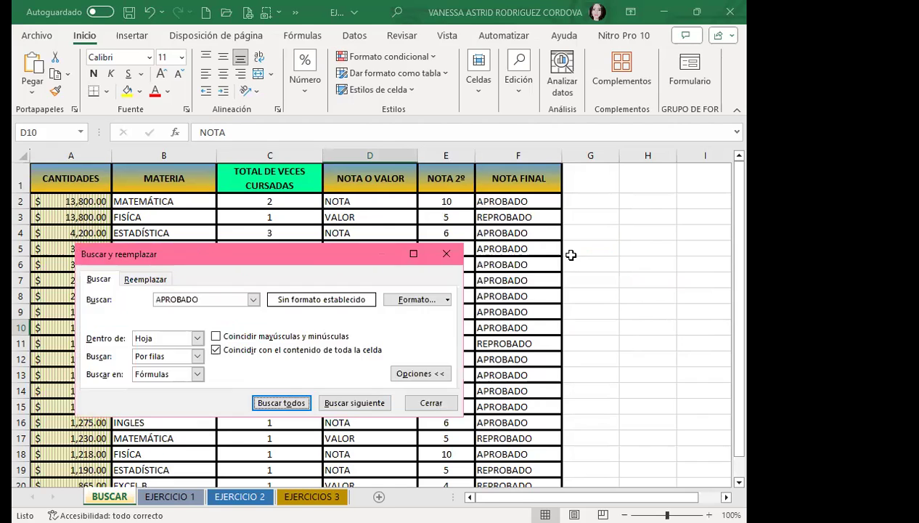
left_click(448, 250)
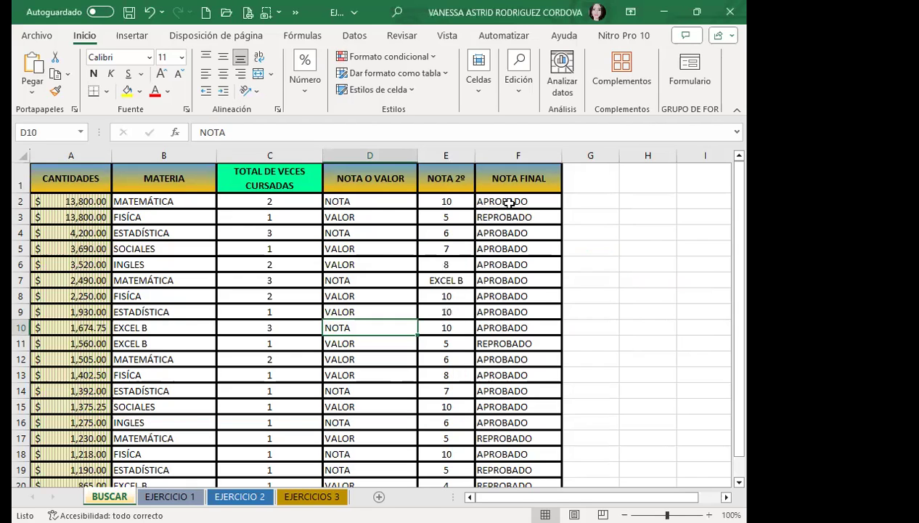
left_click(492, 203)
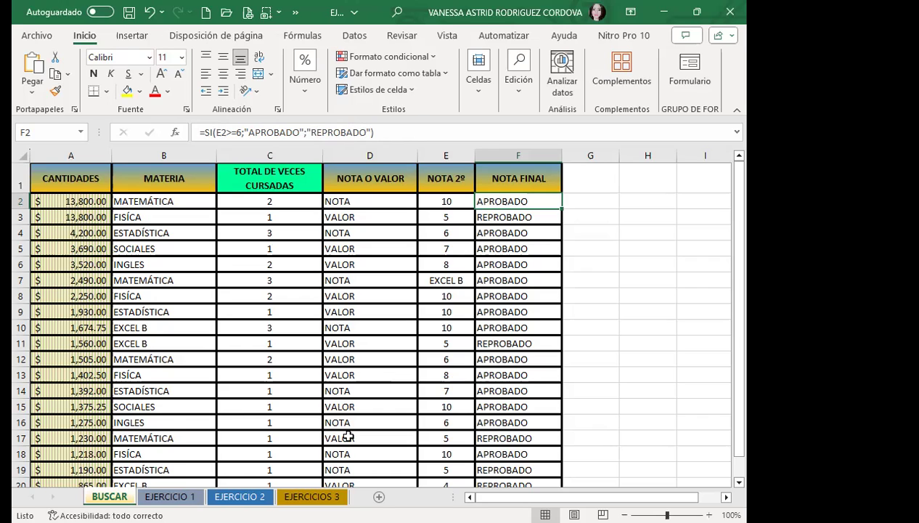
Rerun the APROBADO search with Buscar en set to Valores, listing 14 matching cells.
key("ctrl+b")
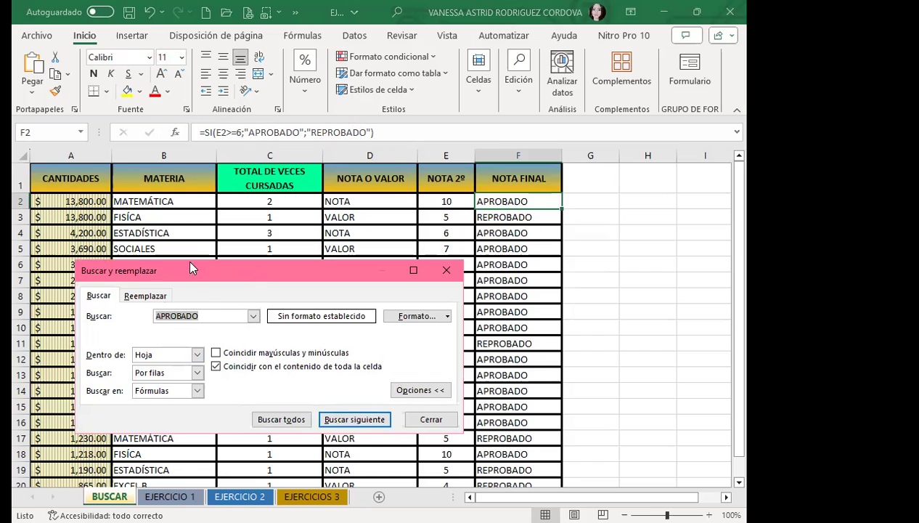
left_click_drag(189, 268, 217, 188)
left_click(308, 339)
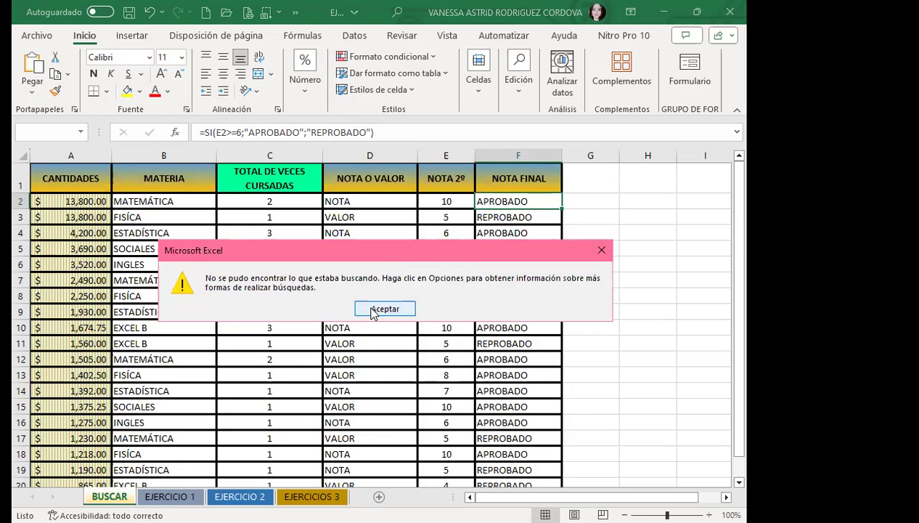
left_click(370, 310)
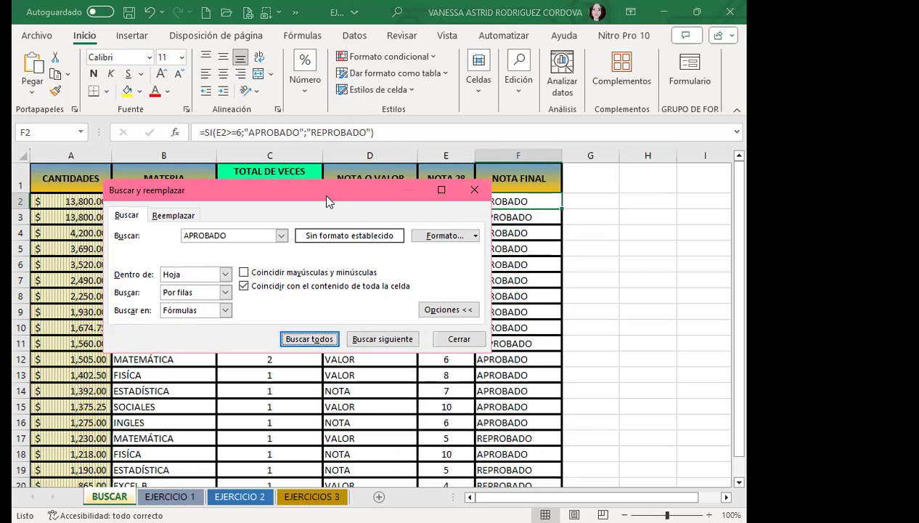
left_click_drag(328, 193, 330, 136)
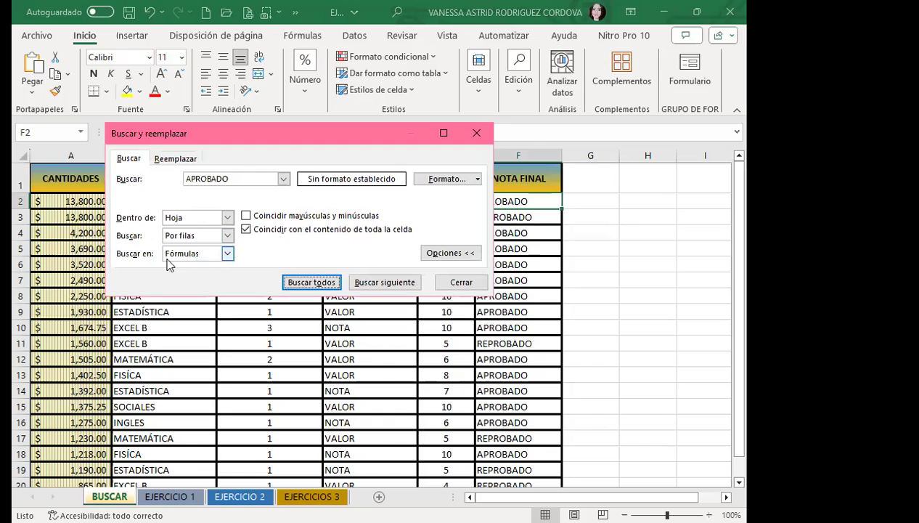
left_click(228, 256)
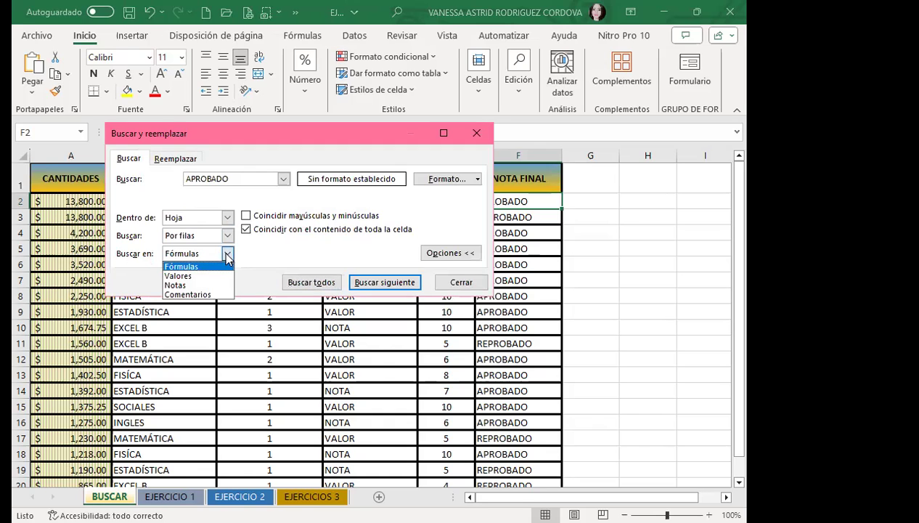
left_click(181, 276)
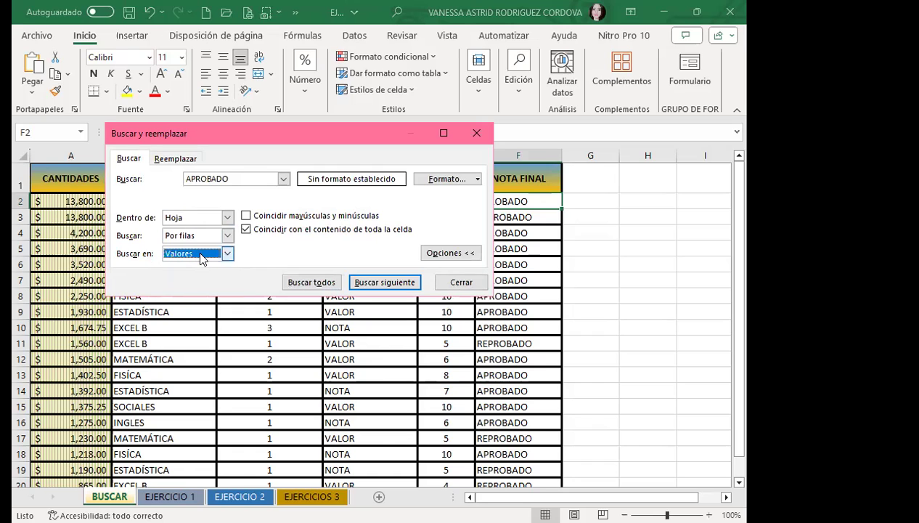
left_click(309, 283)
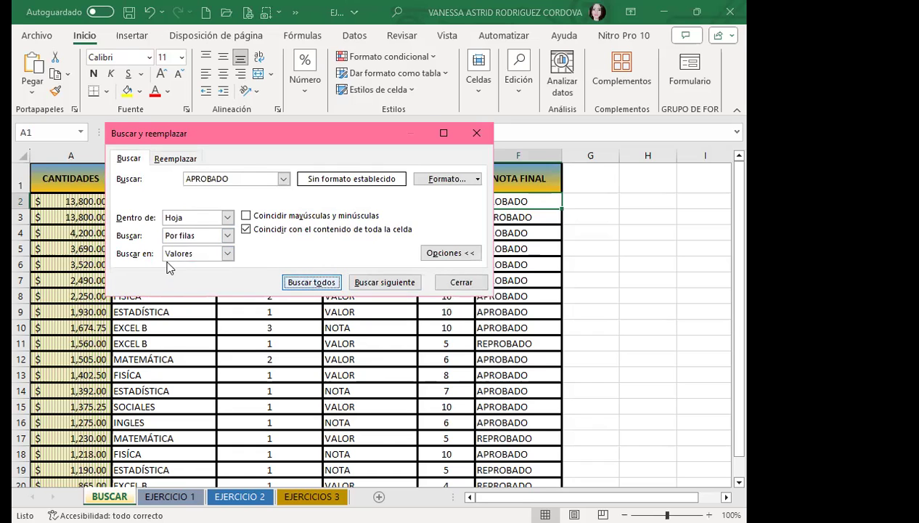
left_click_drag(296, 143, 310, 74)
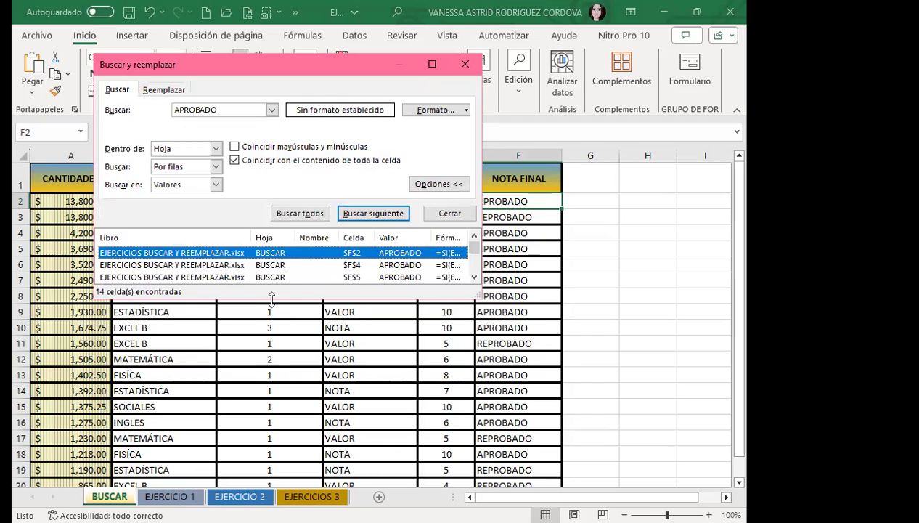
Enlarge the Find results taller and wider so all 14 APROBADO cells and full SI formulas show.
left_click_drag(270, 298, 271, 459)
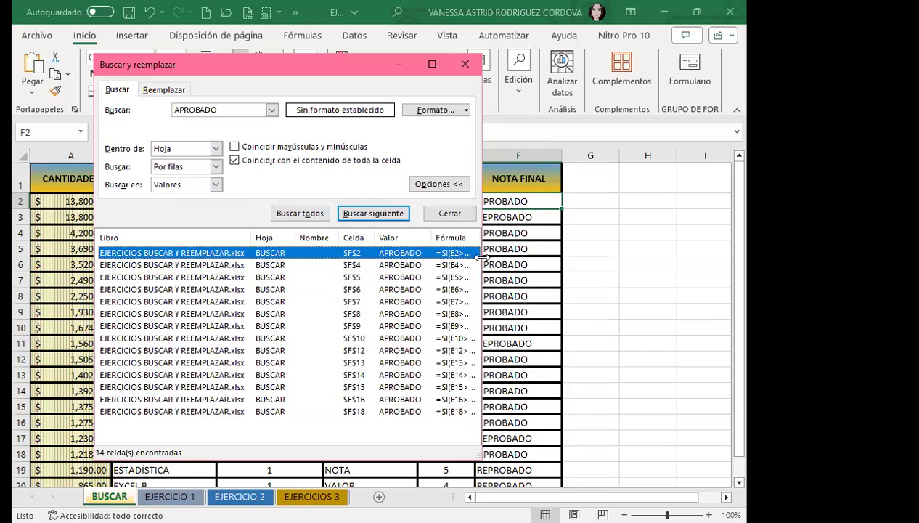
left_click_drag(481, 257, 703, 257)
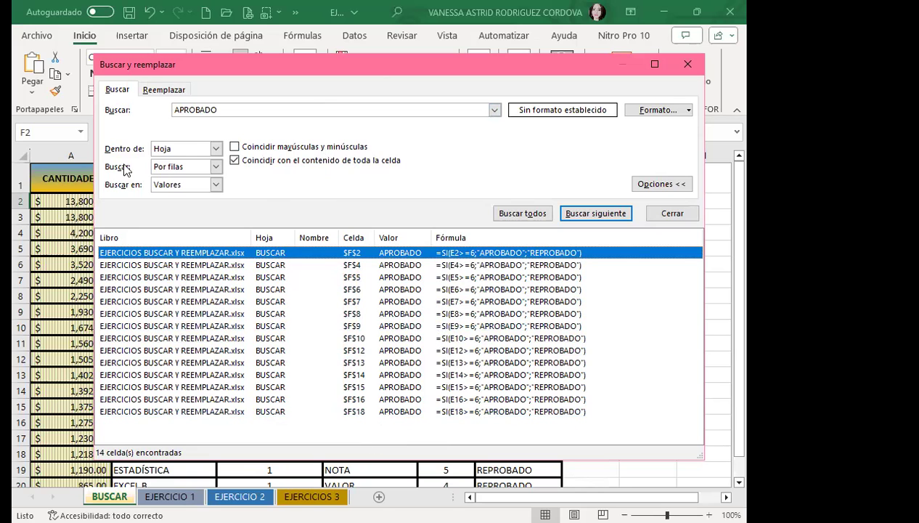
left_click(217, 184)
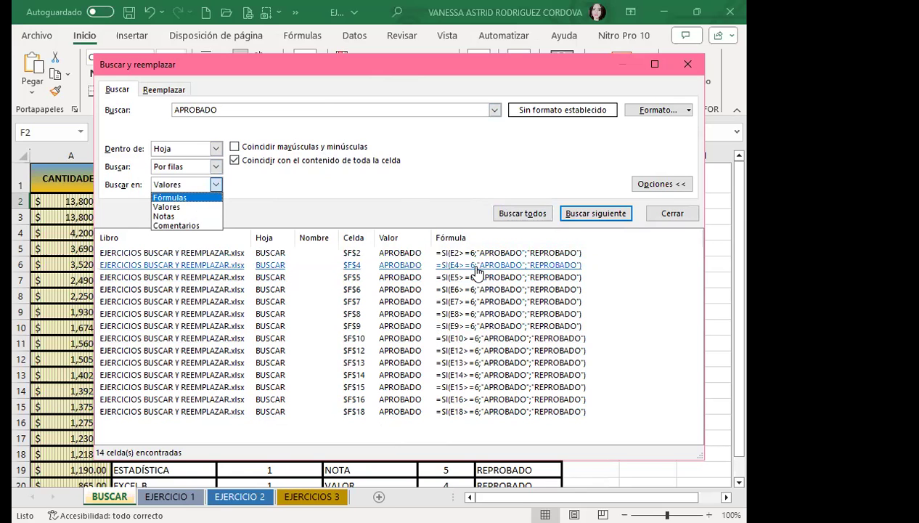
left_click(179, 207)
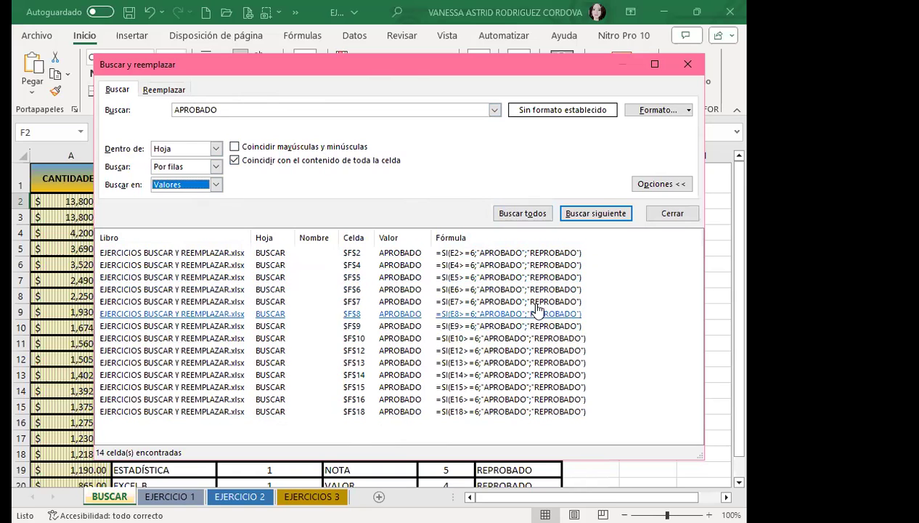
left_click(355, 427)
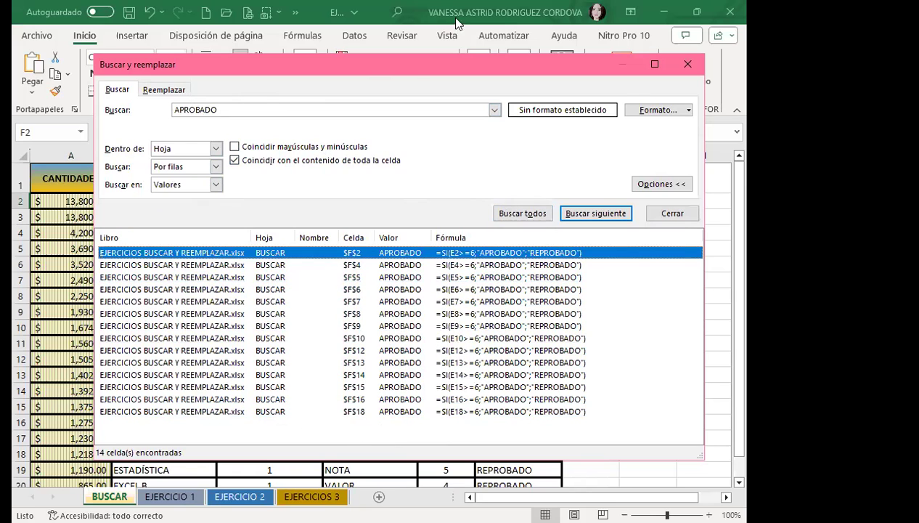
Close the Find dialog and select cells D8 and C10.
left_click(688, 65)
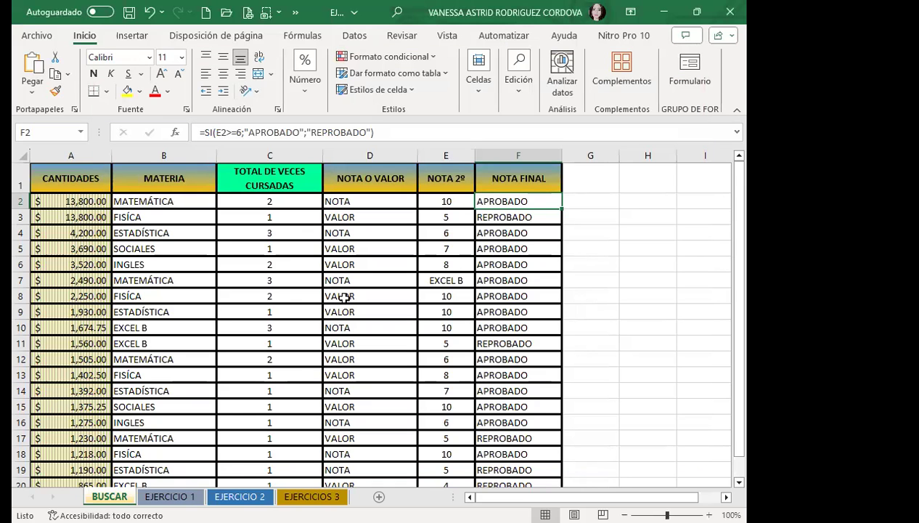
left_click(345, 297)
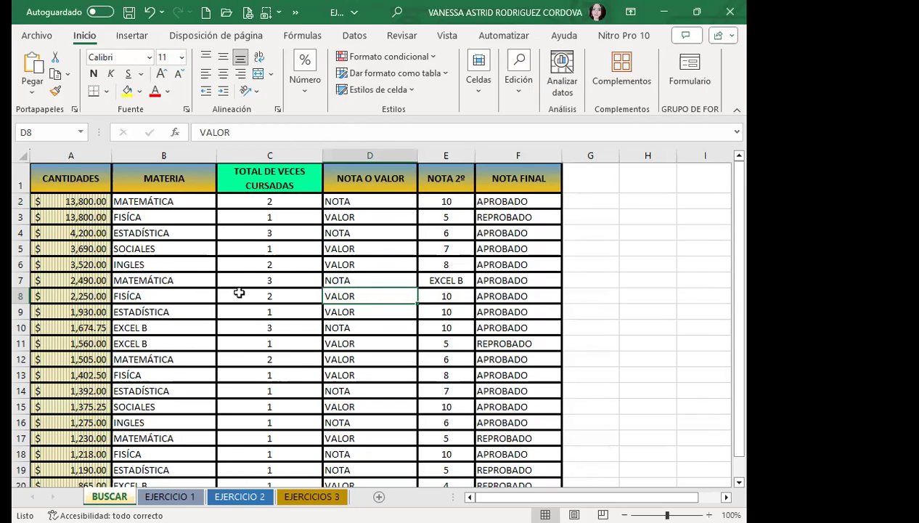
left_click(249, 324)
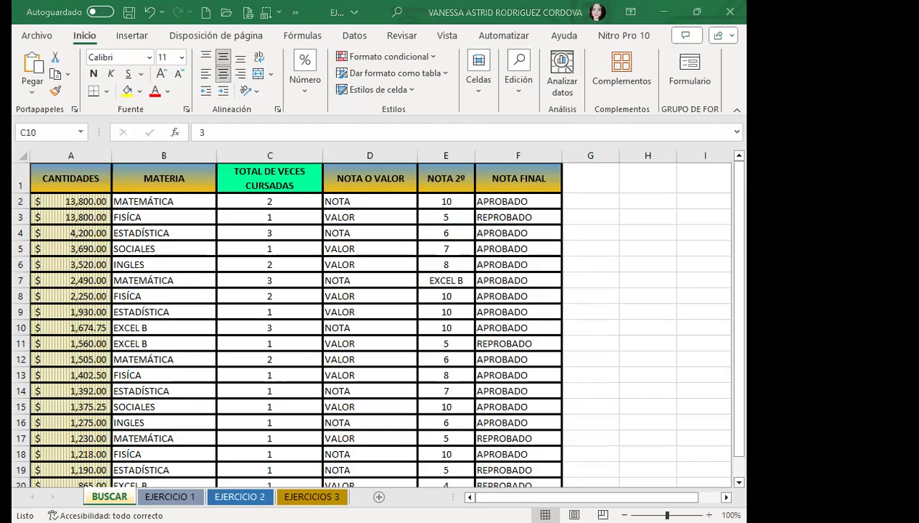
Flip between the EJERCICIO 2 and EJERCICIOS 3 sheets, ending on EJERCICIO 2.
left_click(239, 496)
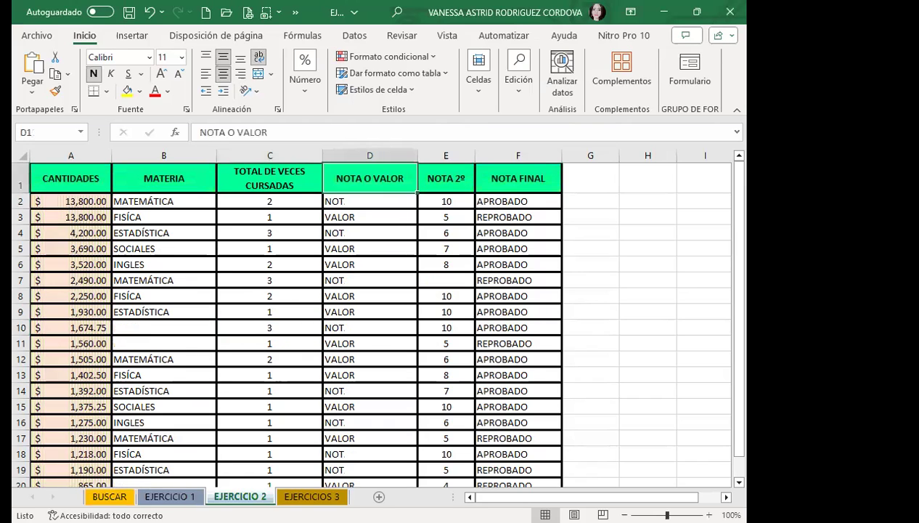
left_click(303, 496)
left_click(239, 496)
left_click(309, 496)
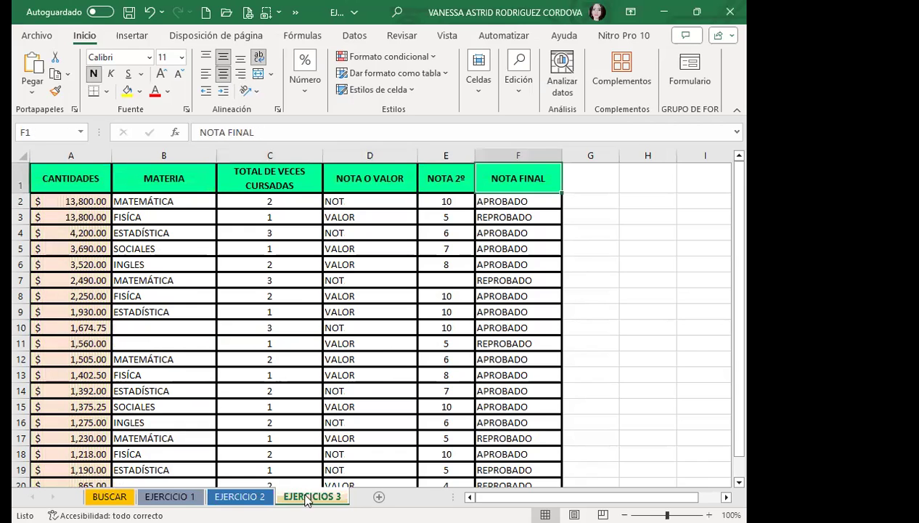
left_click(254, 496)
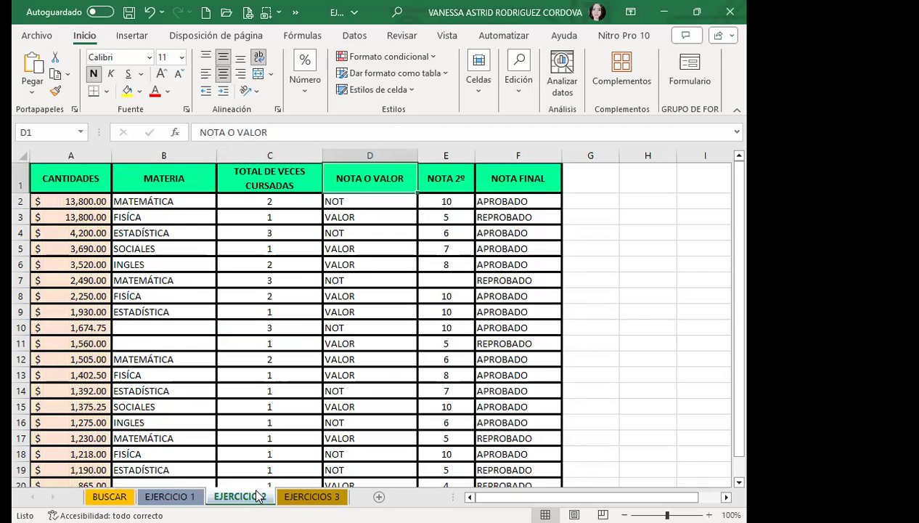
Set Find to search the whole workbook (Libro) in Fórmulas, replacing the APROBADO term for NOT.
key("ctrl+b")
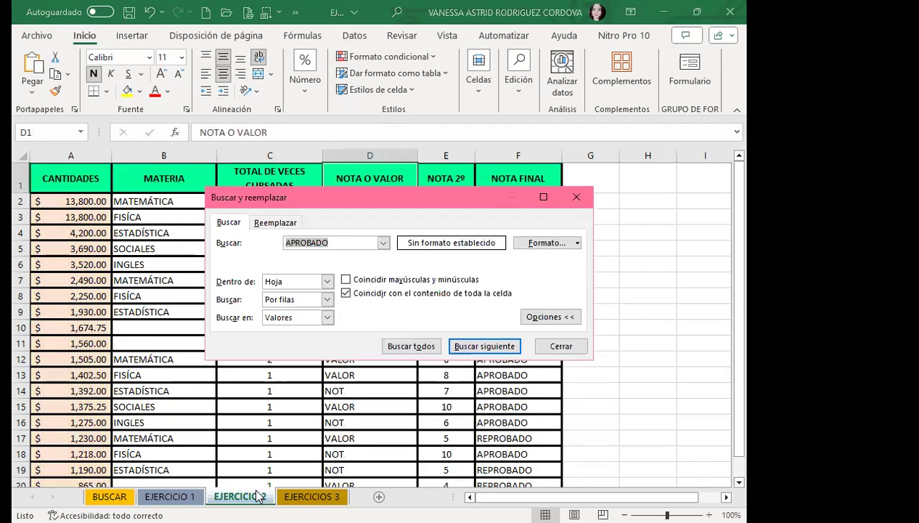
left_click(328, 281)
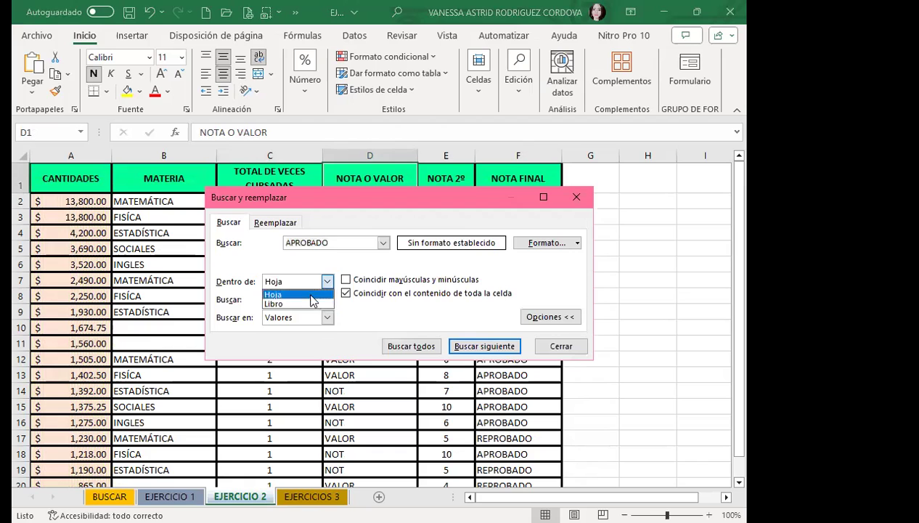
left_click(291, 305)
left_click_drag(338, 242, 254, 243)
key("BackSpace")
left_click(224, 225)
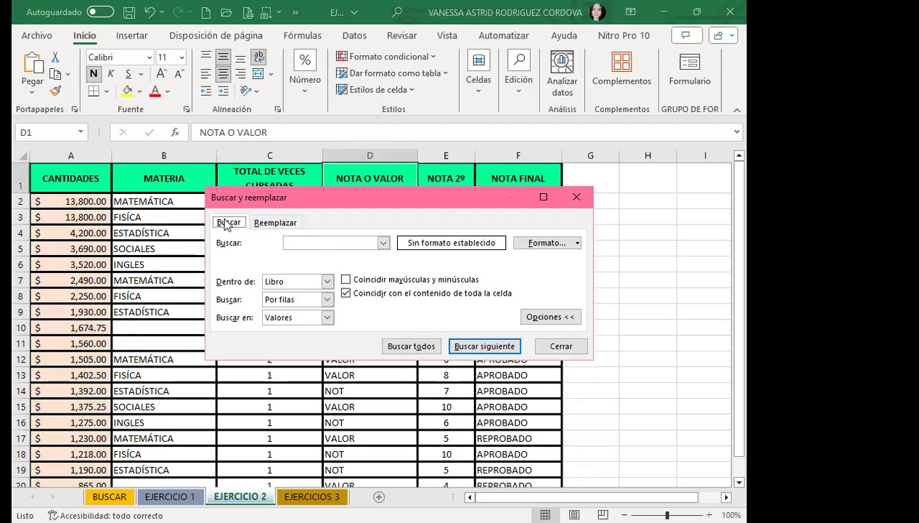
left_click(327, 318)
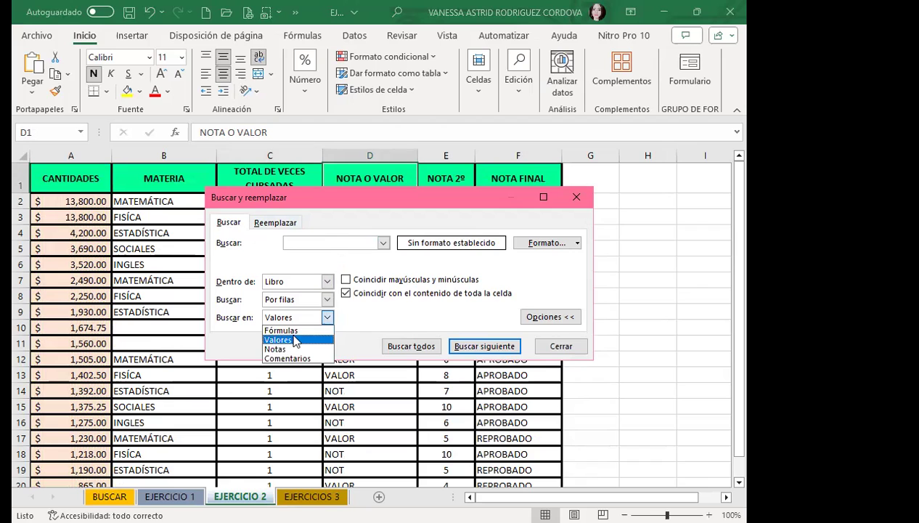
left_click(287, 327)
left_click(304, 243)
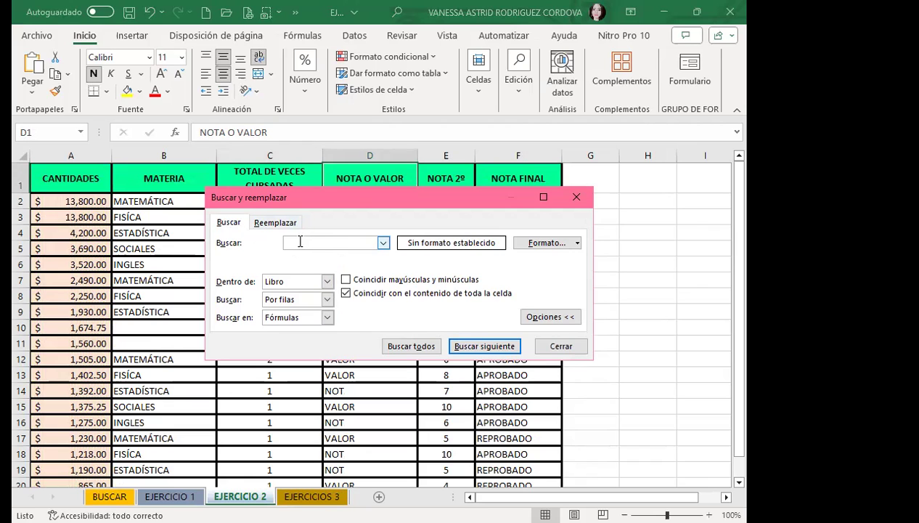
left_click_drag(366, 213, 427, 269)
type("NOT")
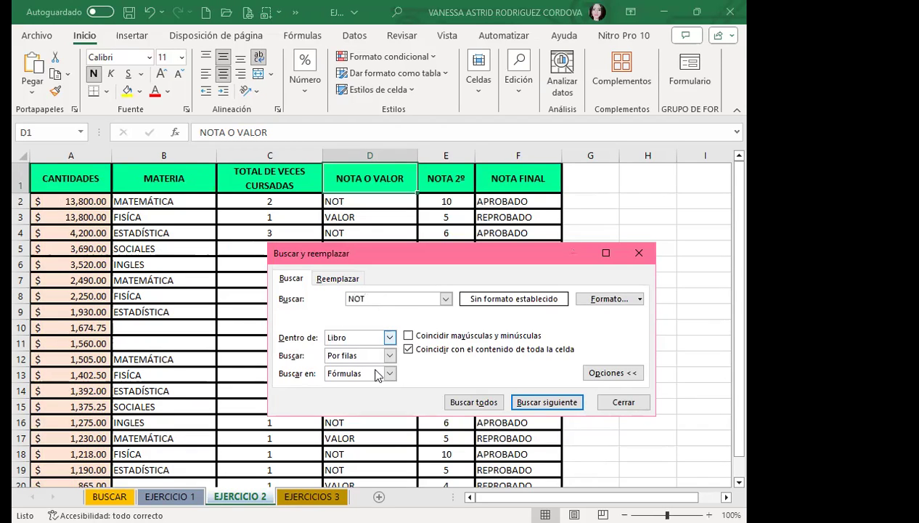
Find all NOT cells in the workbook and scroll through the enlarged list of 24 results.
left_click(475, 402)
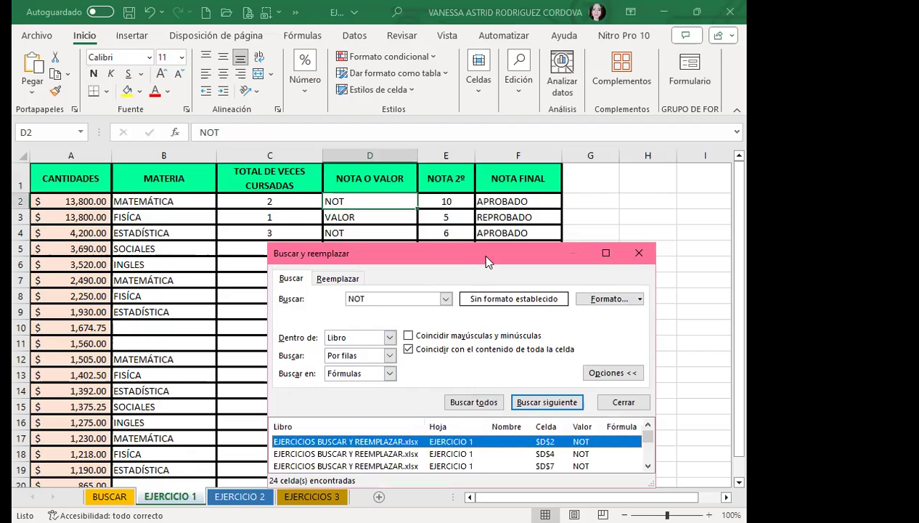
left_click_drag(485, 264, 498, 114)
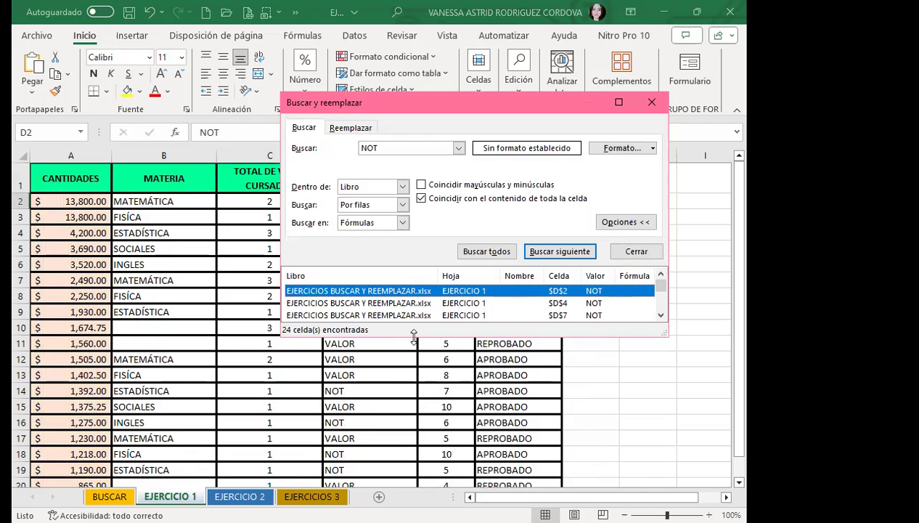
left_click_drag(413, 337, 414, 479)
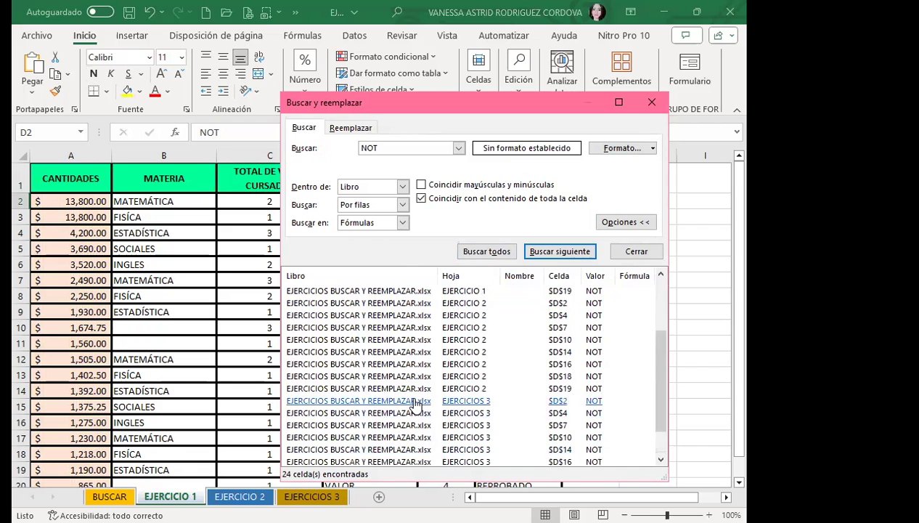
scroll(415, 403, "up", 4)
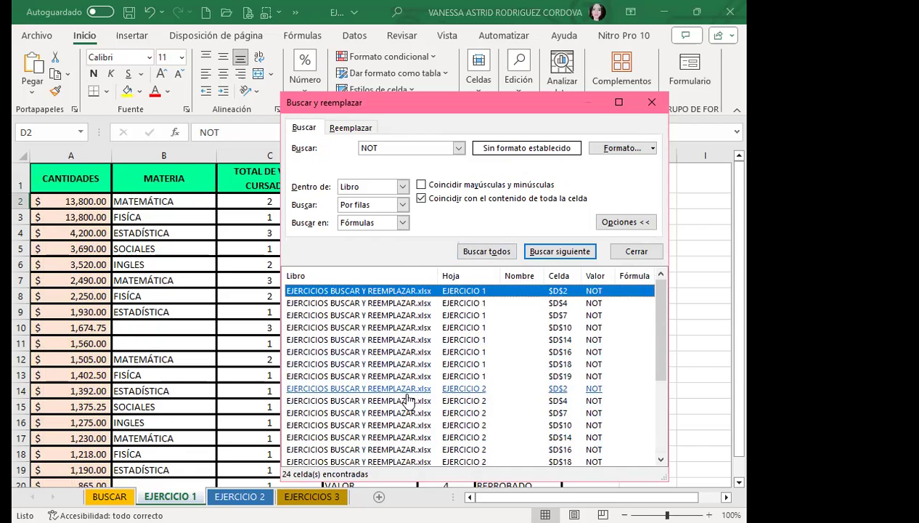
scroll(409, 400, "down", 4)
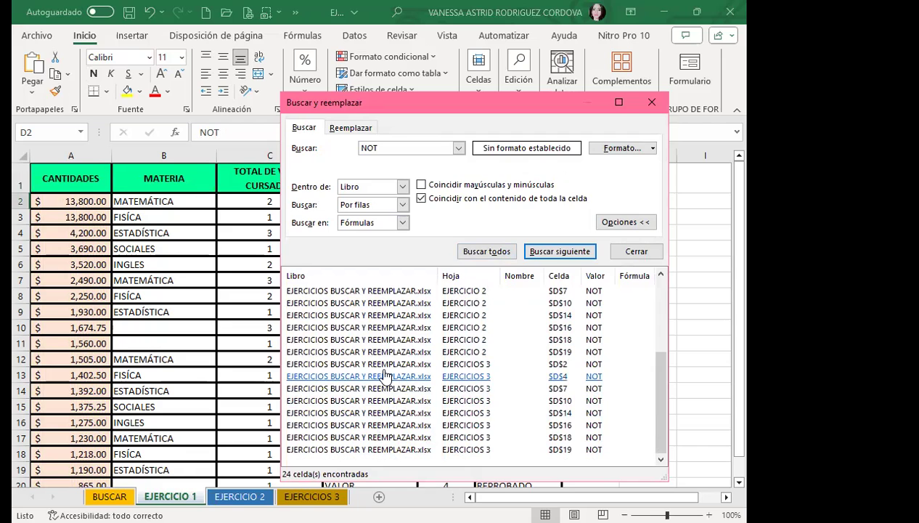
scroll(436, 334, "up", 4)
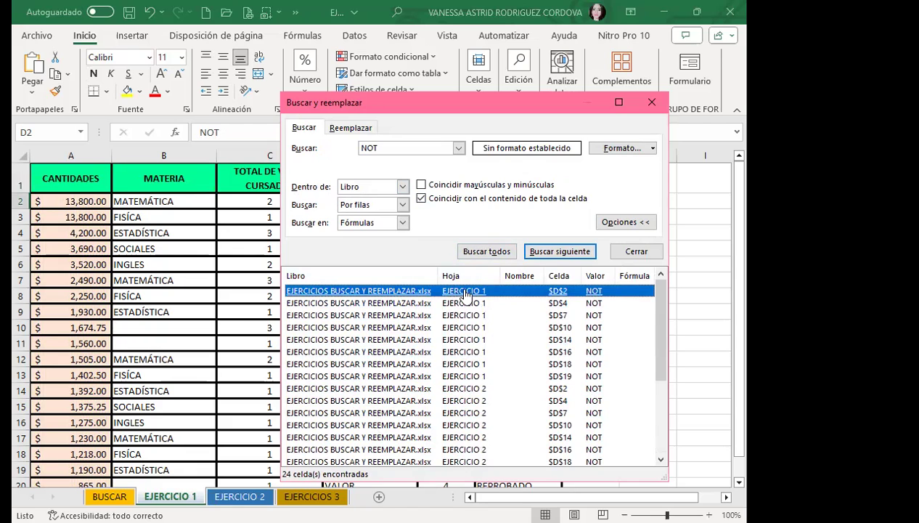
scroll(485, 319, "down", 1)
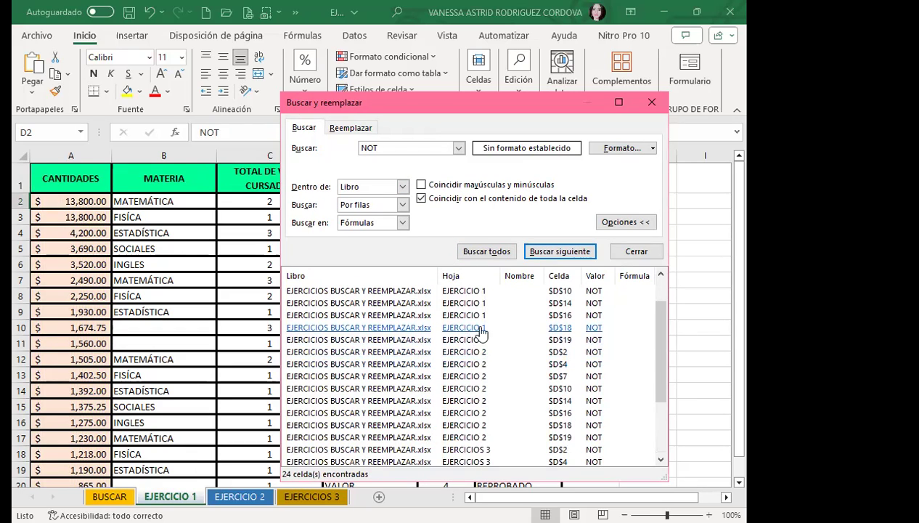
scroll(476, 376, "down", 3)
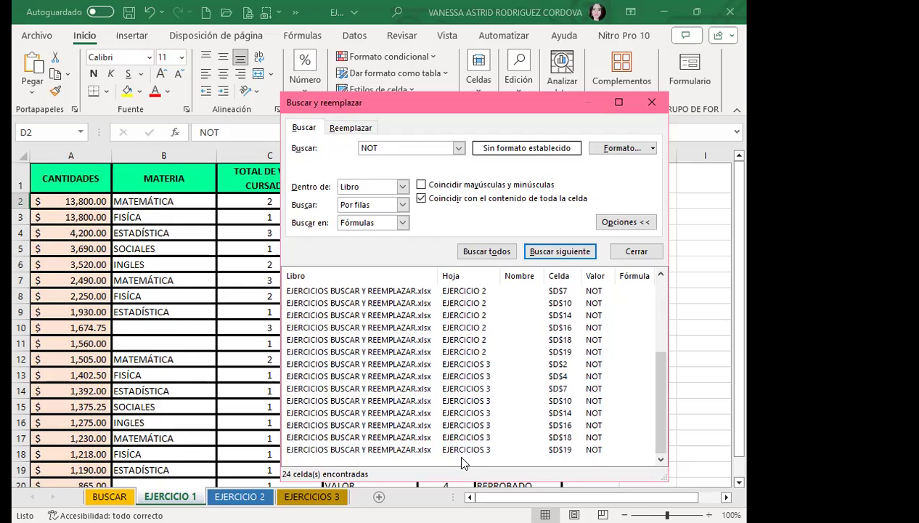
scroll(476, 454, "up", 4)
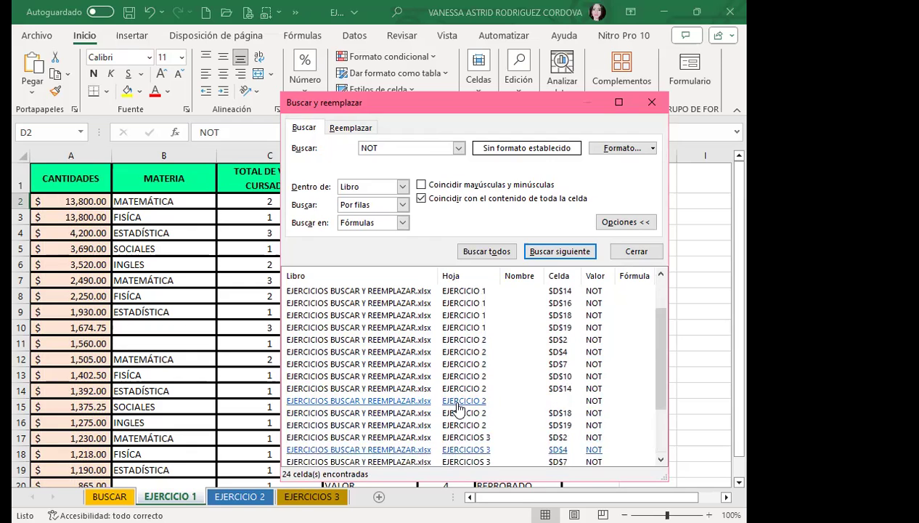
Replace all 24 NOT cells with NOTA, close the dialog, and return to EJERCICIO 2.
left_click(352, 127)
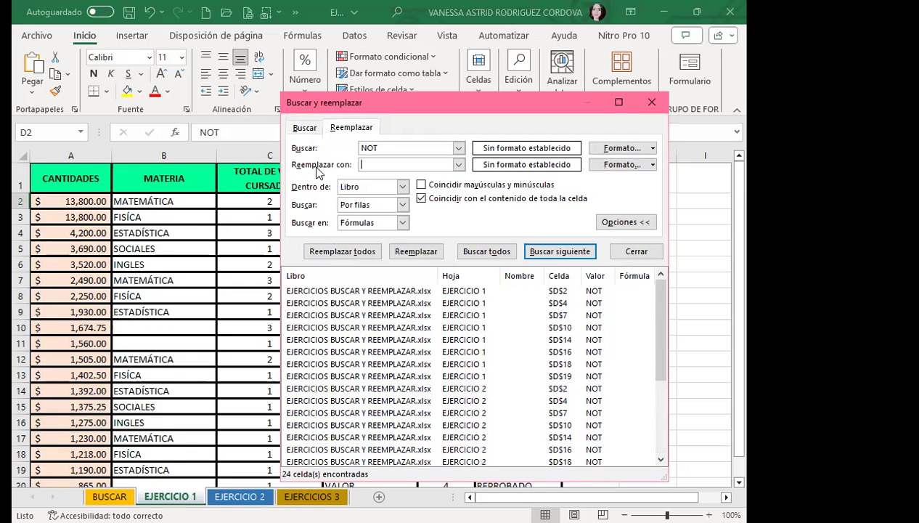
left_click(385, 164)
type("MNOR")
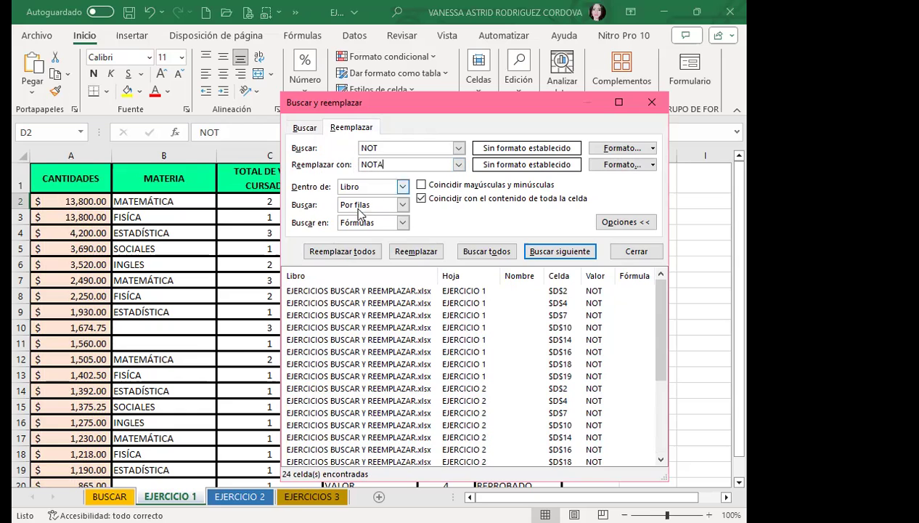
left_click(344, 253)
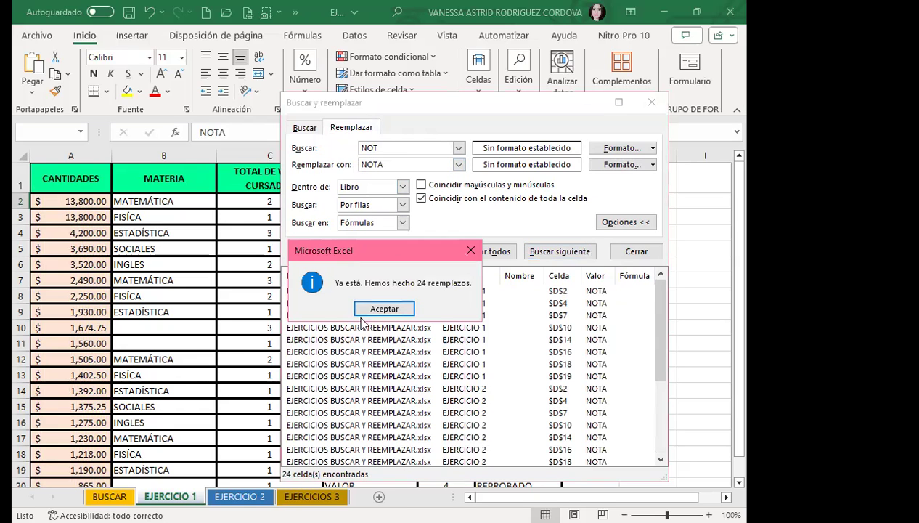
left_click(492, 364)
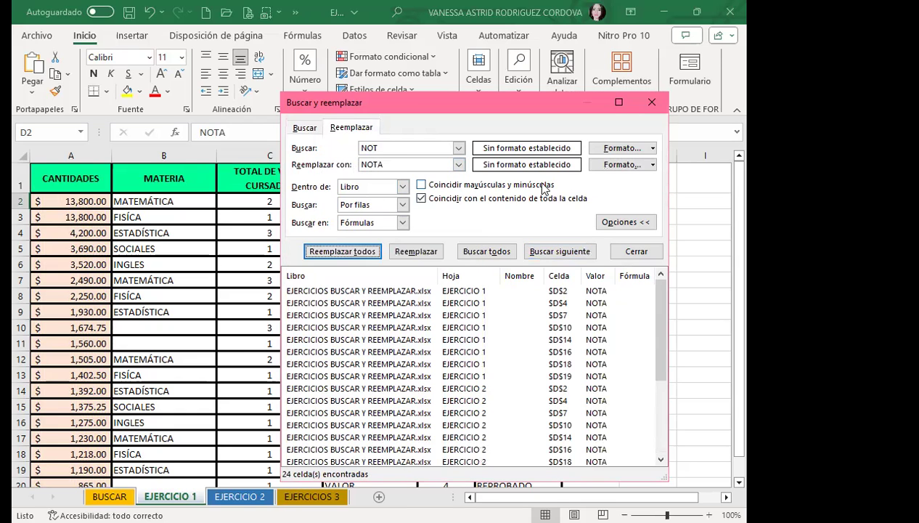
left_click(637, 252)
left_click(239, 496)
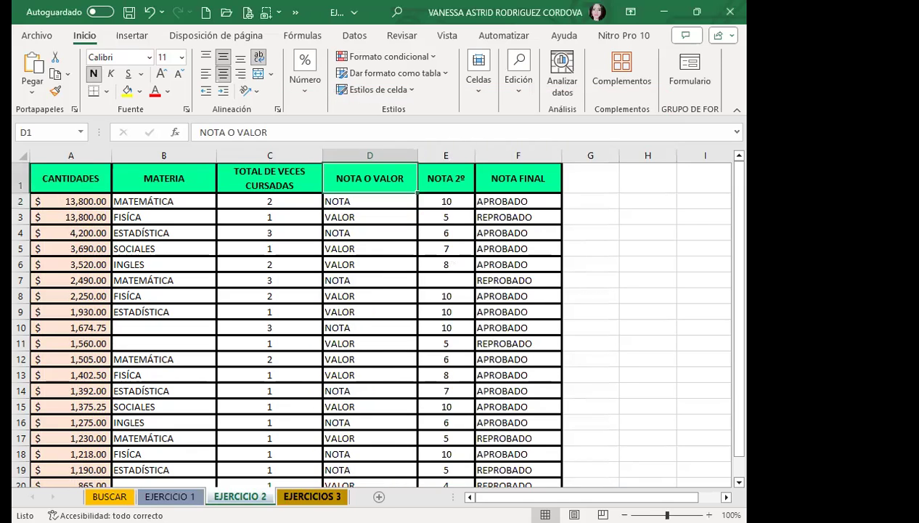
Check the EJERCICIO 1 sheet, then return to EJERCICIOS 3 and select cell D11.
left_click(312, 496)
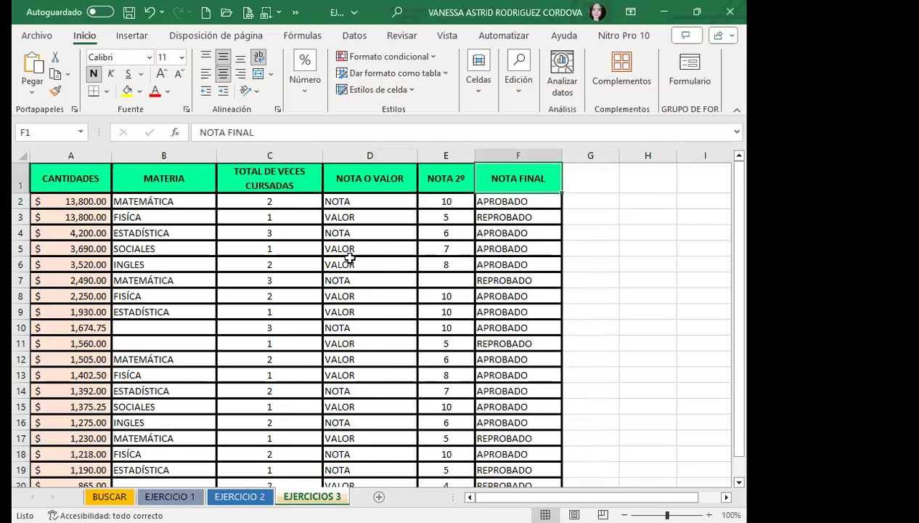
left_click(240, 496)
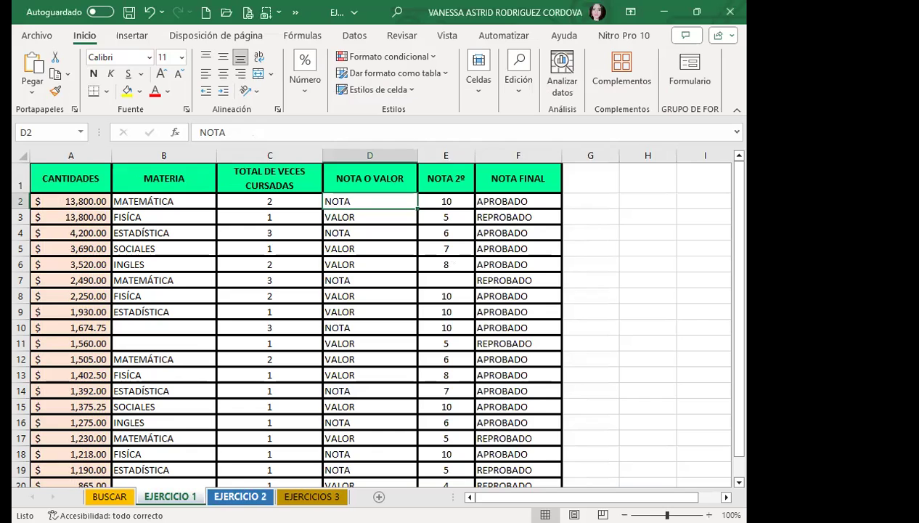
left_click(308, 496)
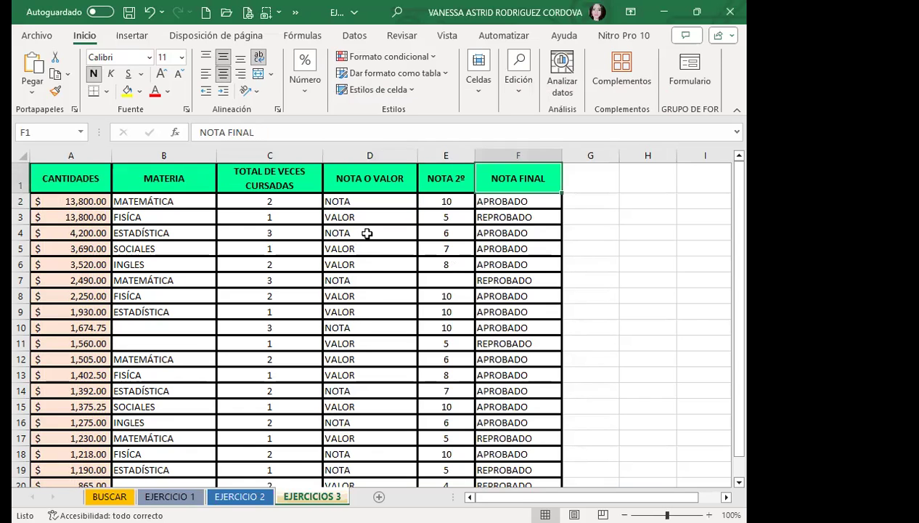
left_click(360, 344)
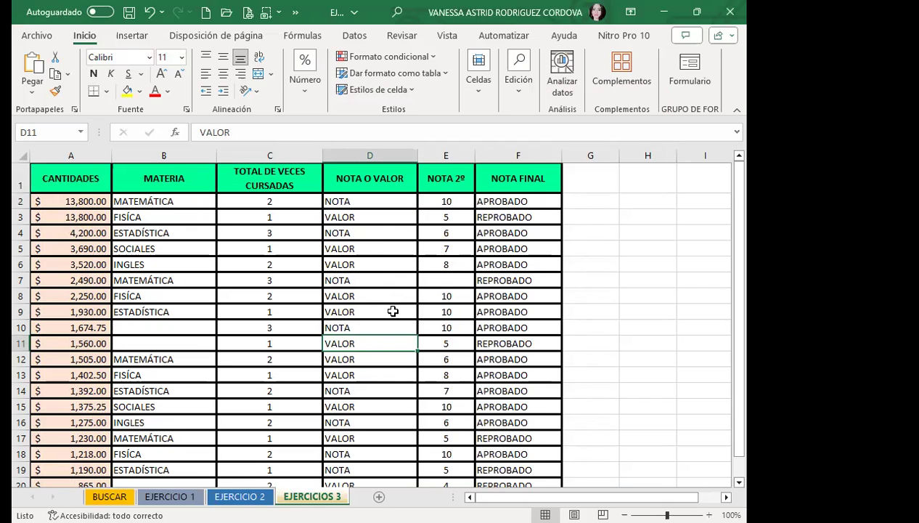
Open Find and Replace with an empty search term on the Reemplazar tab.
key("ctrl+b")
key("BackSpace")
left_click(351, 252)
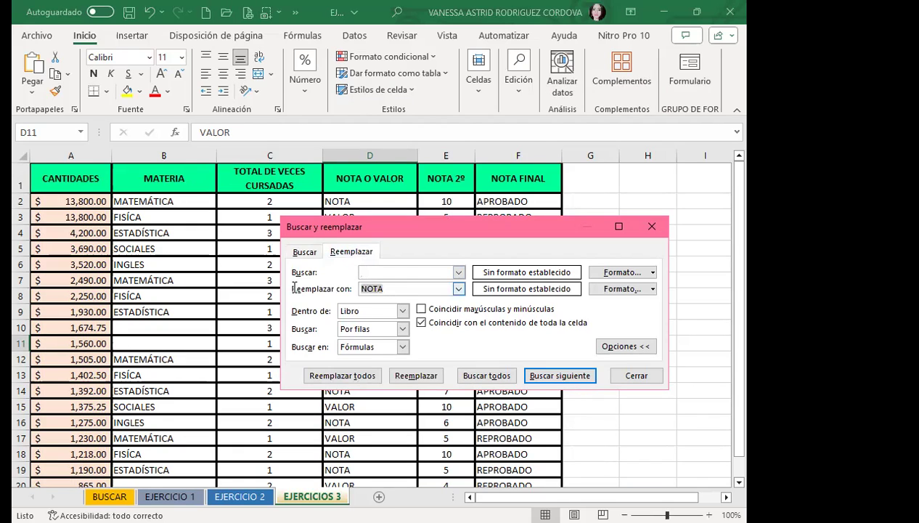
Set the search format to match the green fill of header cell A1.
left_click(305, 252)
left_click(610, 272)
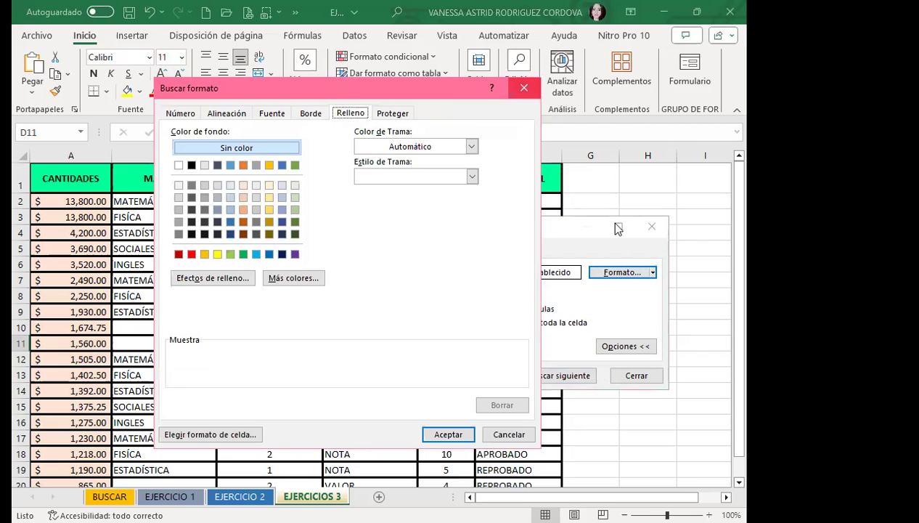
key("Escape")
left_click(651, 270)
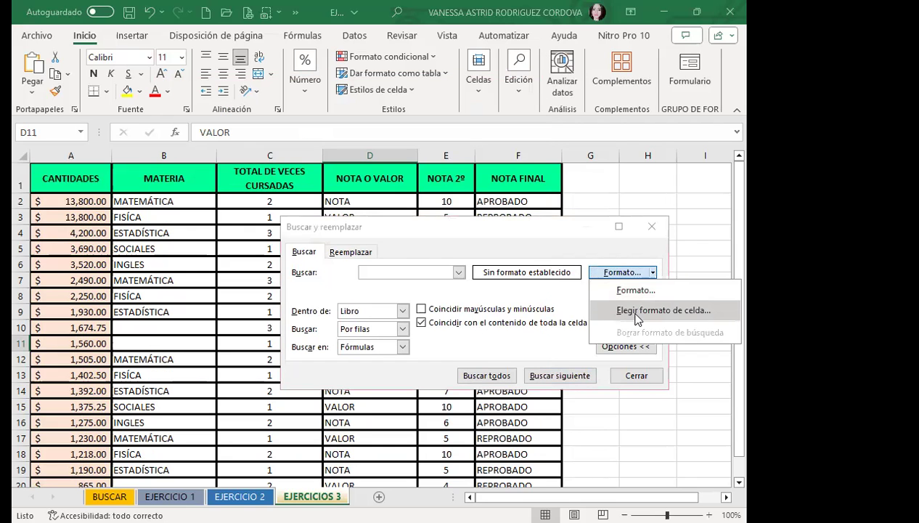
left_click(636, 318)
left_click(68, 177)
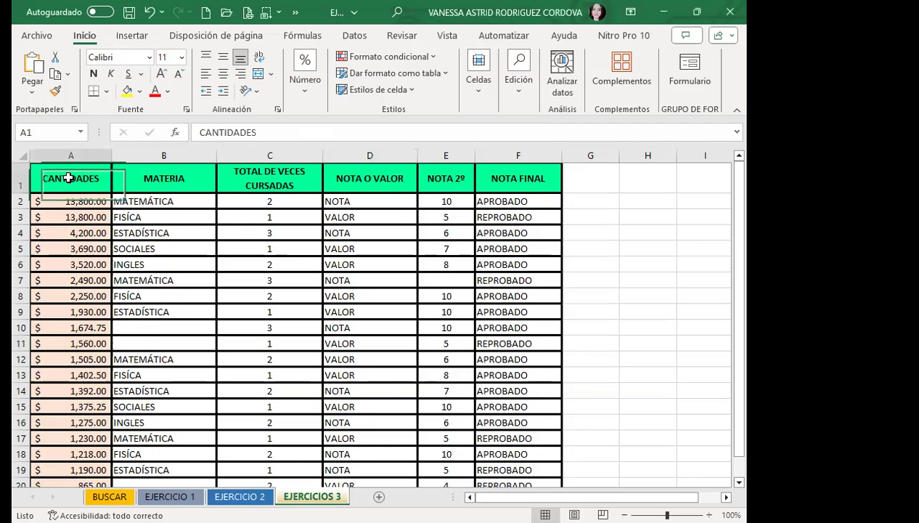
left_click(69, 177)
Bring up the format settings for the replacement (Reemplazar con) format.
left_click(351, 251)
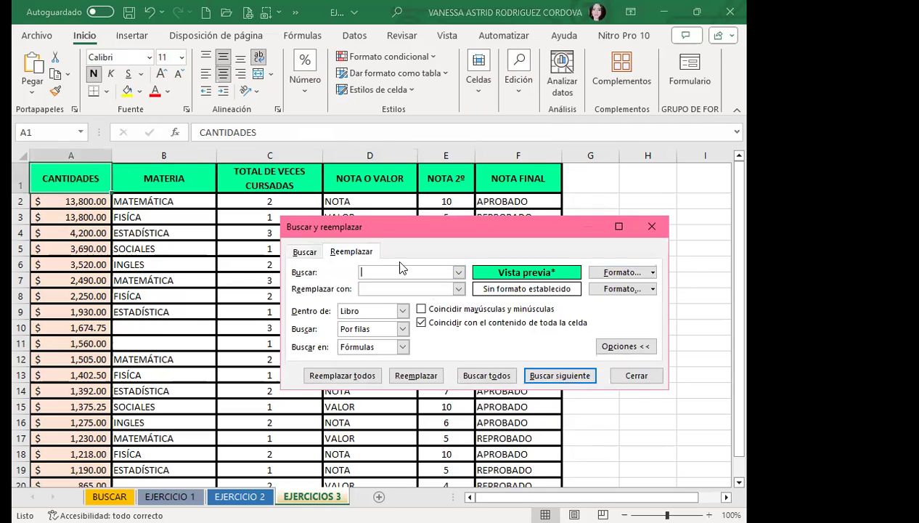
left_click(654, 289)
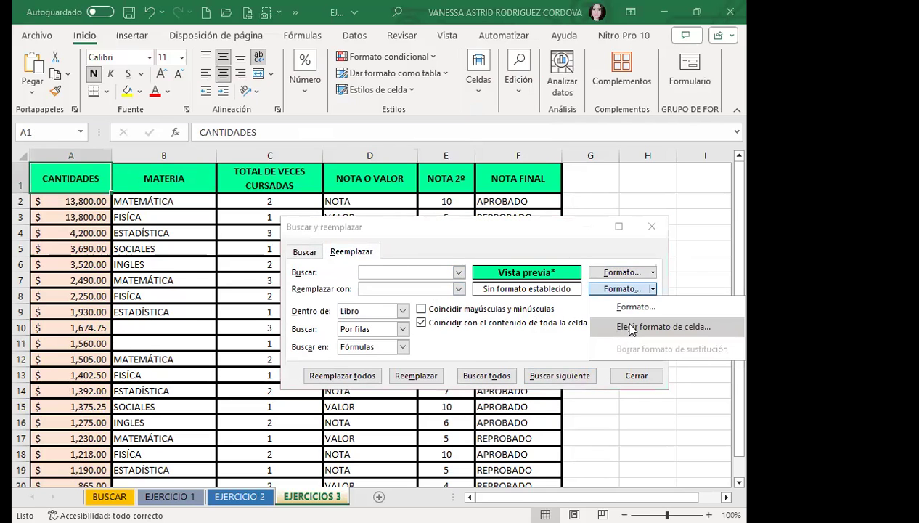
left_click(630, 308)
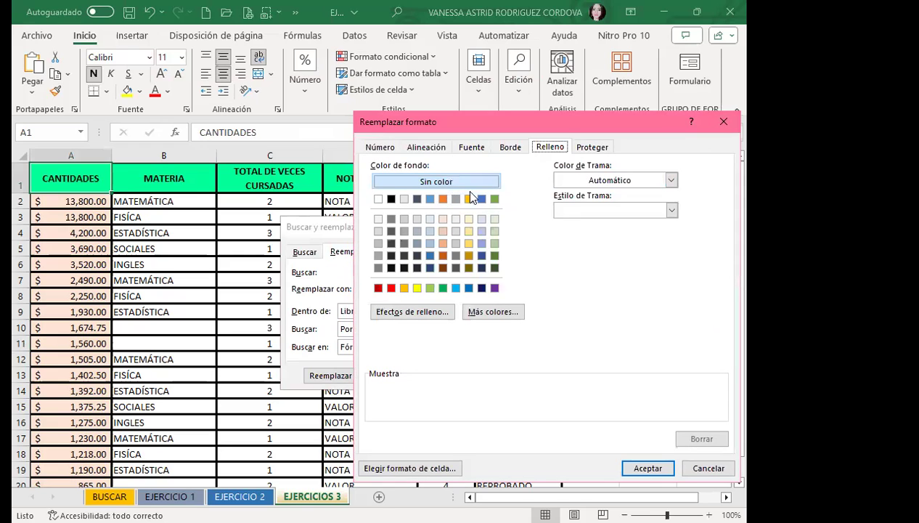
Give the replacement format a two-colour yellow-to-dark-green gradient fill.
left_click(412, 316)
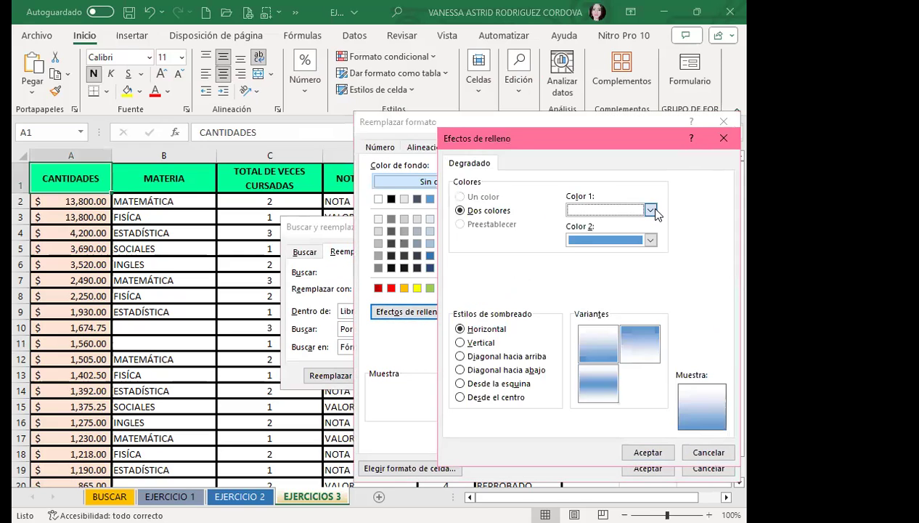
left_click(648, 209)
left_click(610, 343)
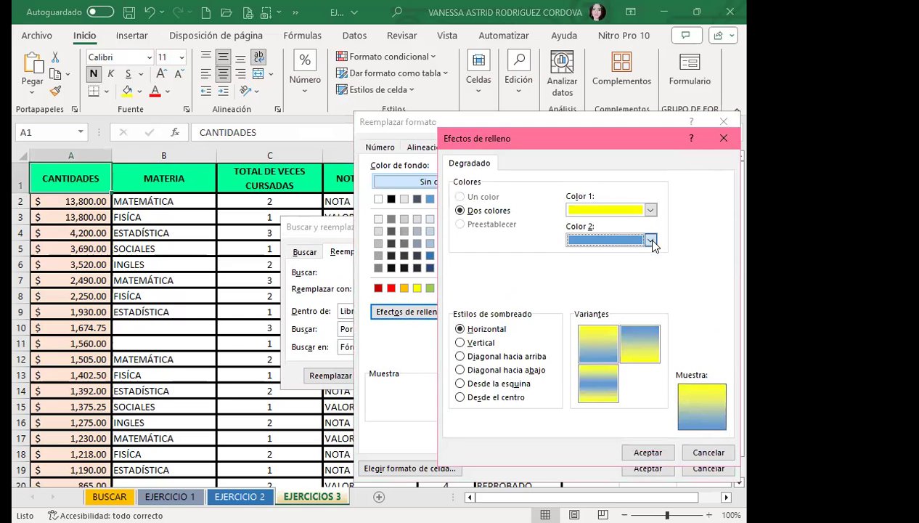
left_click(649, 239)
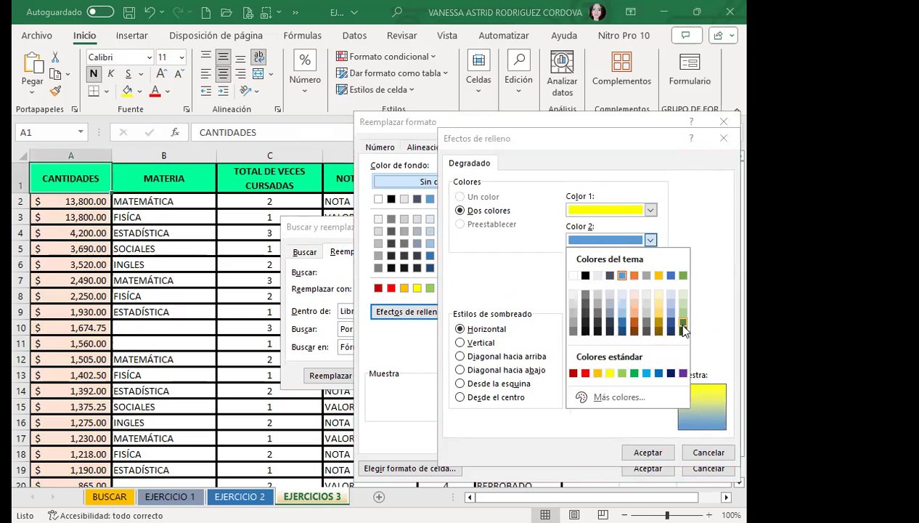
left_click(673, 331)
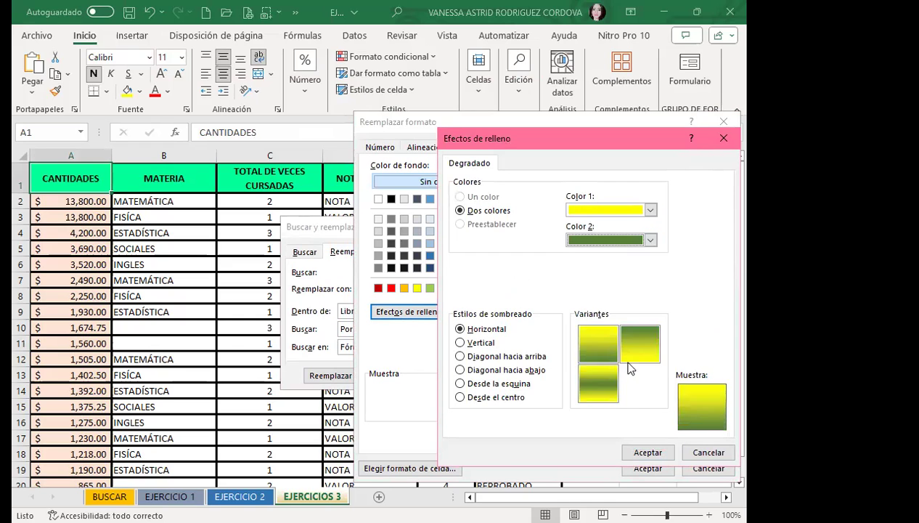
left_click(648, 452)
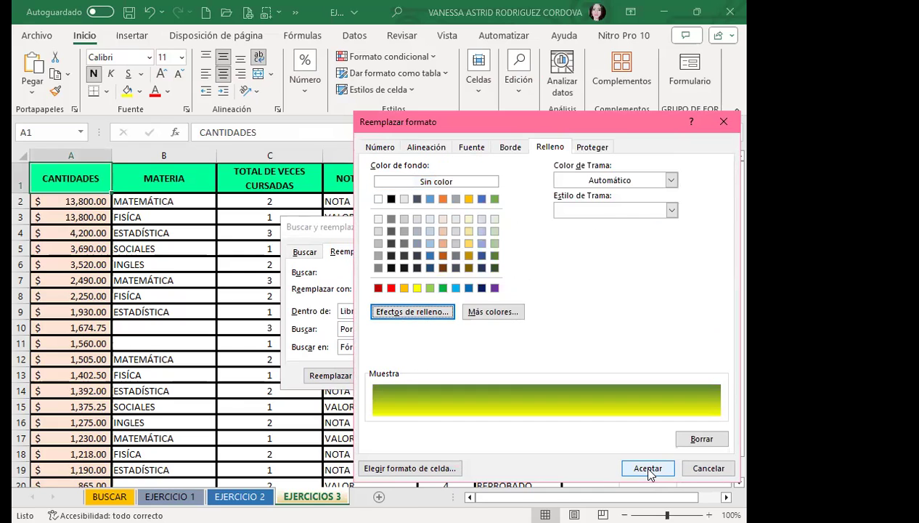
Change the gradient's second colour to peach and choose the top-right gradient variant.
left_click(672, 211)
left_click(610, 279)
left_click(424, 314)
left_click(654, 240)
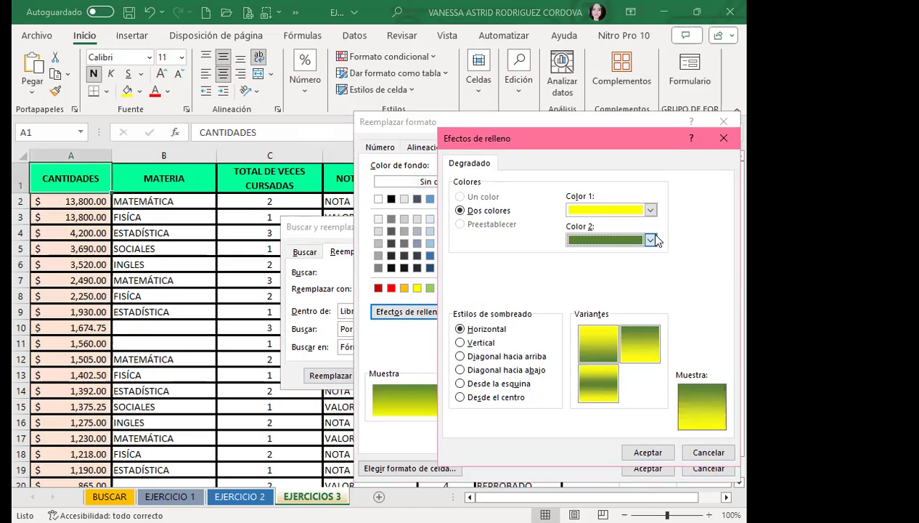
left_click(656, 241)
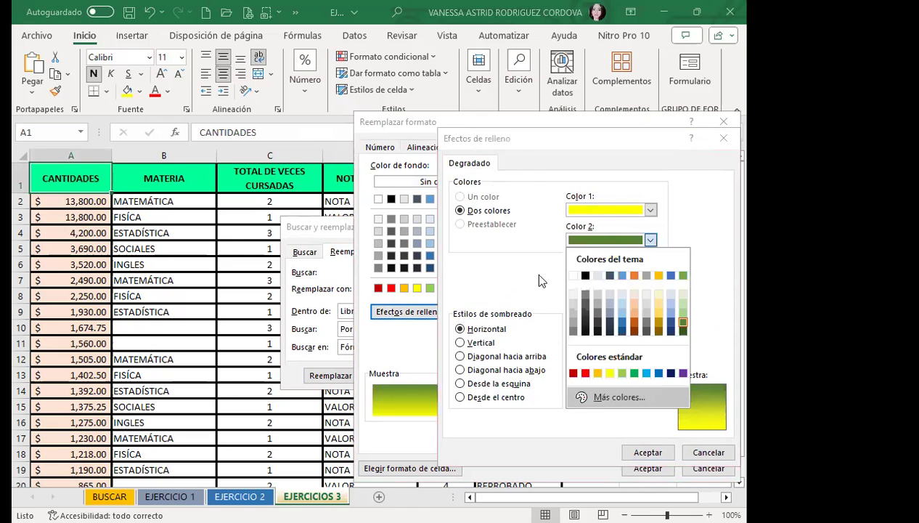
left_click(610, 397)
left_click(492, 203)
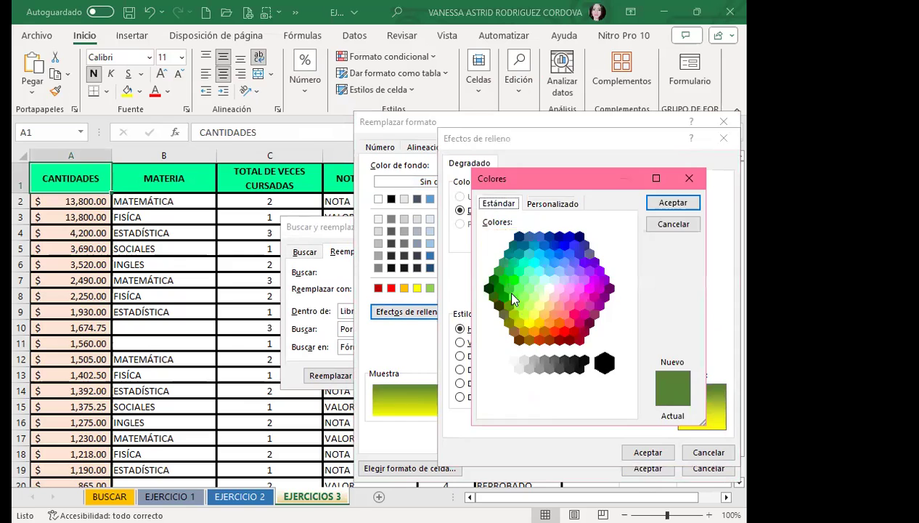
left_click(549, 306)
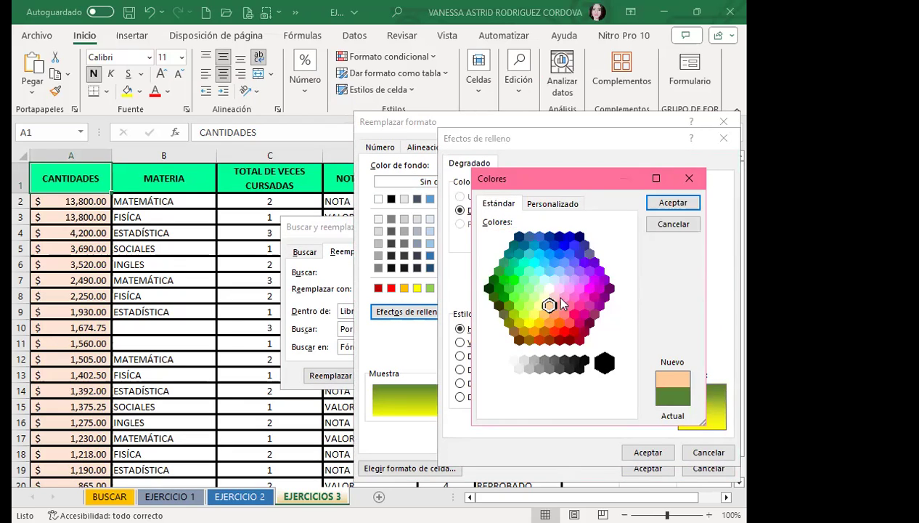
left_click(672, 204)
left_click(597, 347)
left_click(643, 352)
left_click(640, 453)
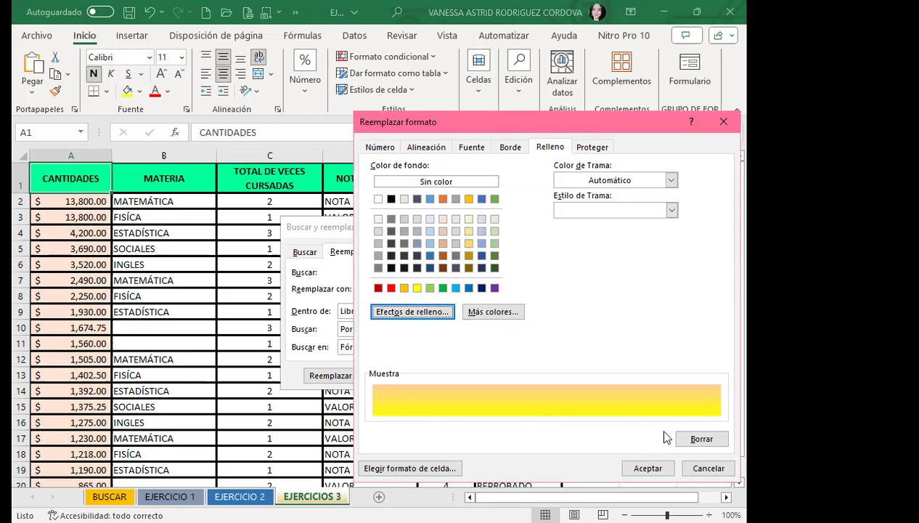
Replace all 19 green header cells with the yellow-peach gradient and close the dialog.
left_click(642, 469)
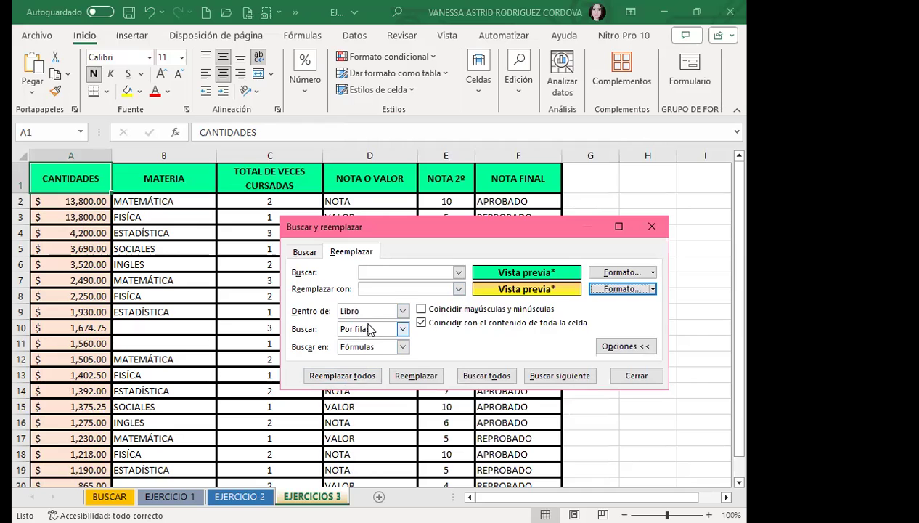
left_click(358, 375)
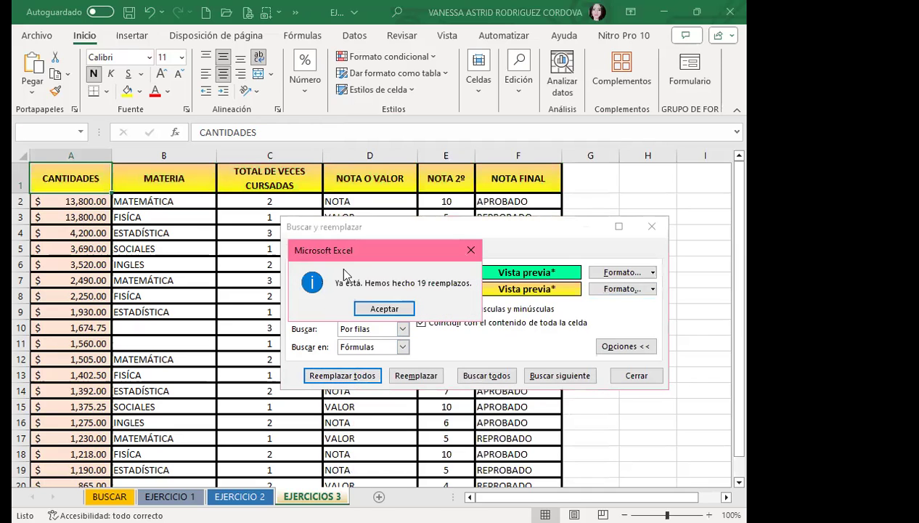
left_click(381, 310)
left_click(630, 375)
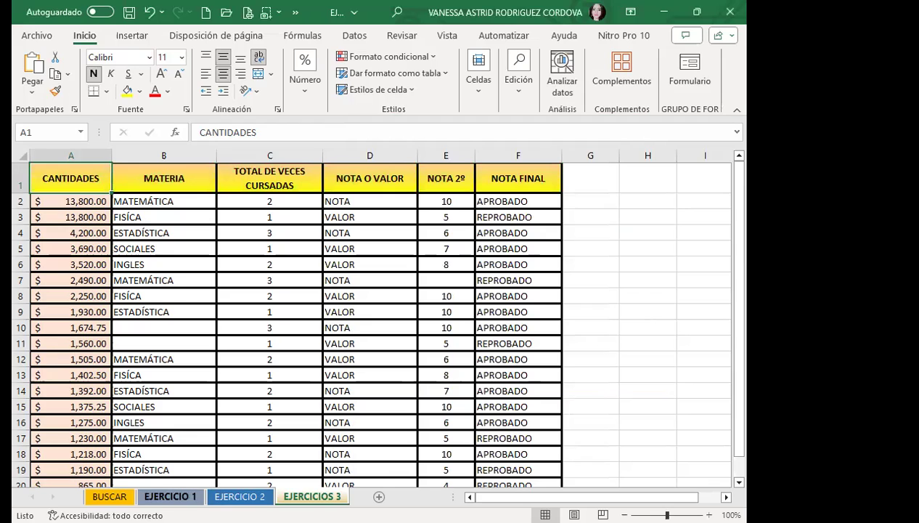
key("ctrl+Page_Up")
key("ctrl+Page_Up")
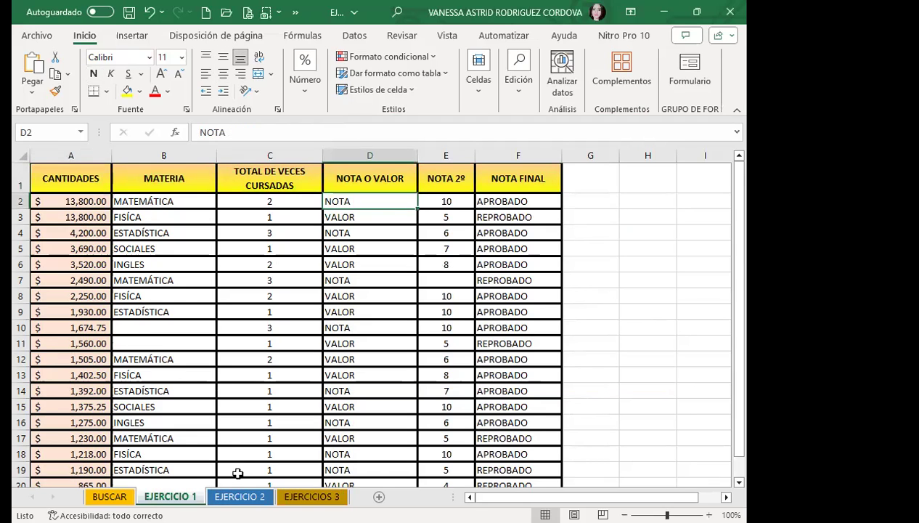
Flip through the exercise sheets to BUSCAR and select its TOTAL DE VECES CURSADAS header.
left_click(240, 496)
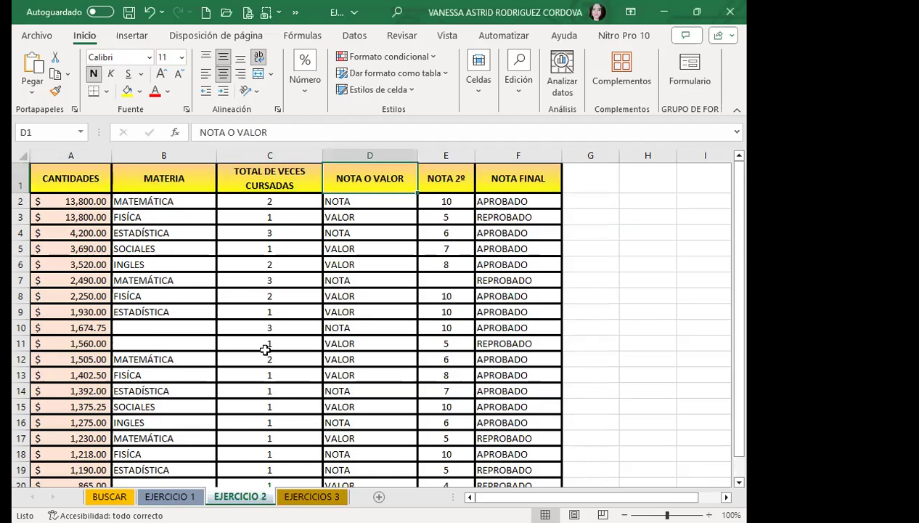
left_click(308, 496)
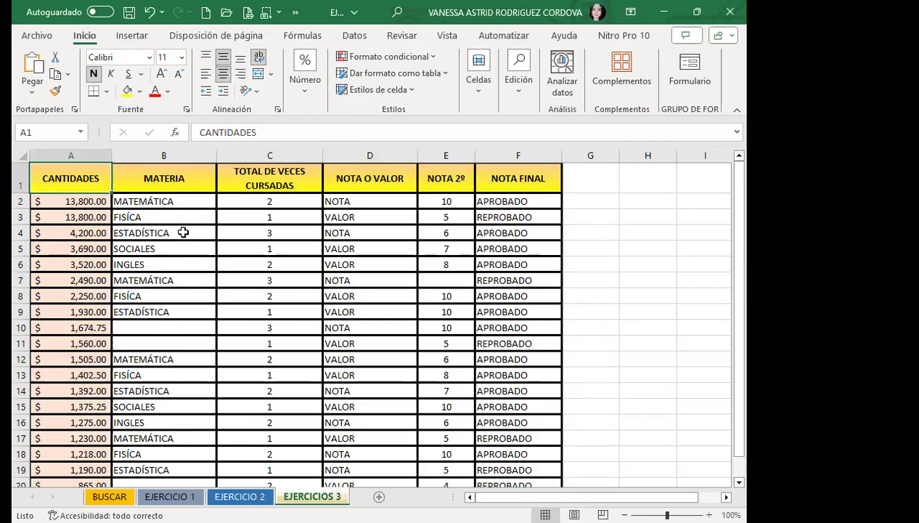
left_click(239, 496)
left_click(169, 495)
left_click(109, 496)
left_click(241, 188)
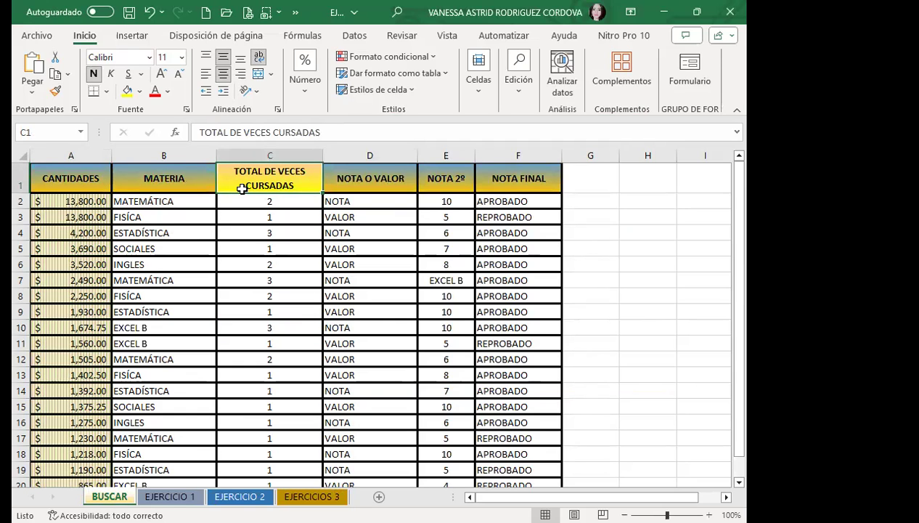
Go back to EJERCICIO 1 and select header row A1:F1 to inspect the gradient.
left_click(174, 495)
left_click(240, 496)
left_click(312, 496)
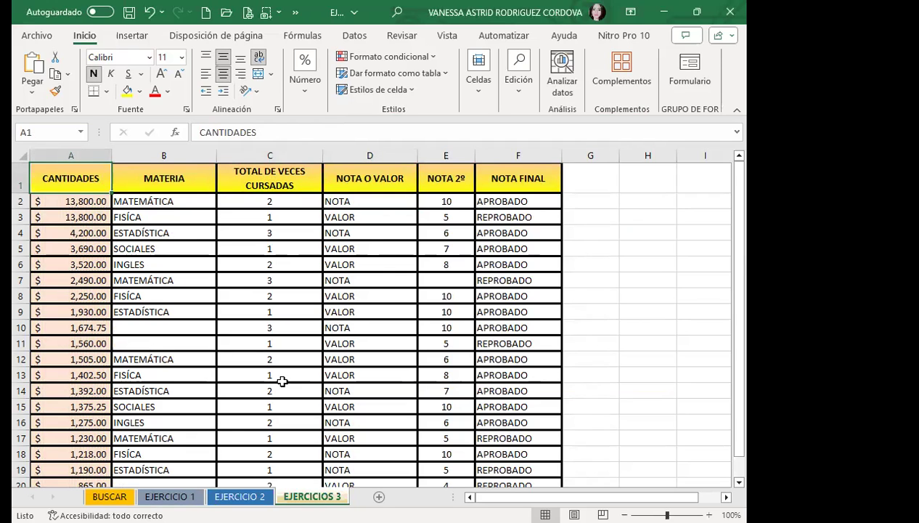
left_click(221, 496)
left_click(174, 496)
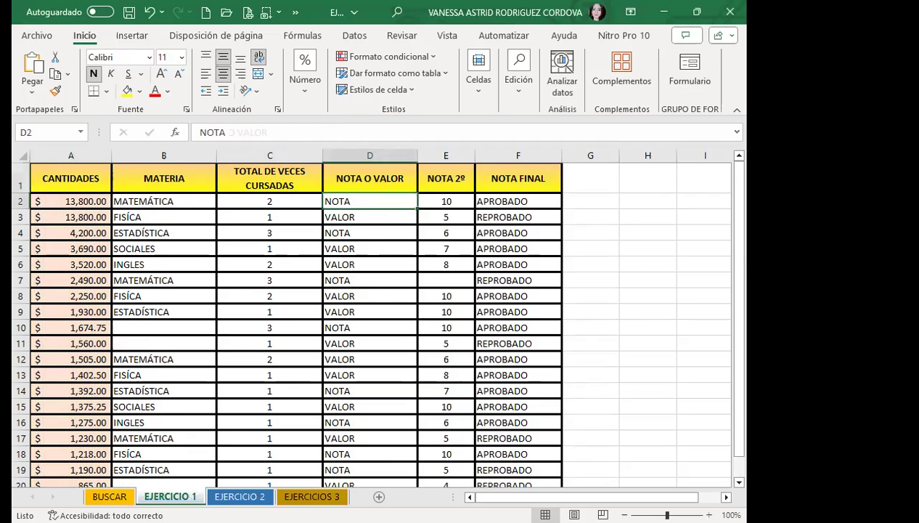
left_click(58, 173)
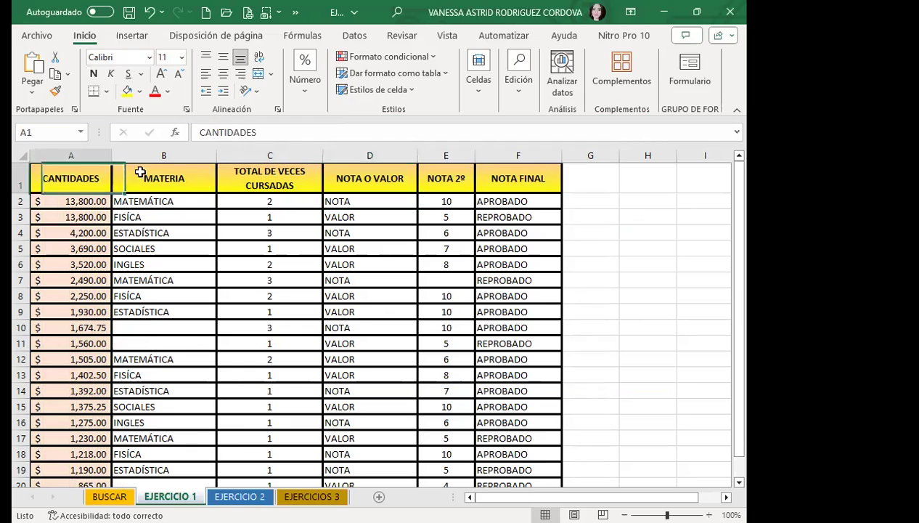
left_click_drag(141, 172, 502, 181)
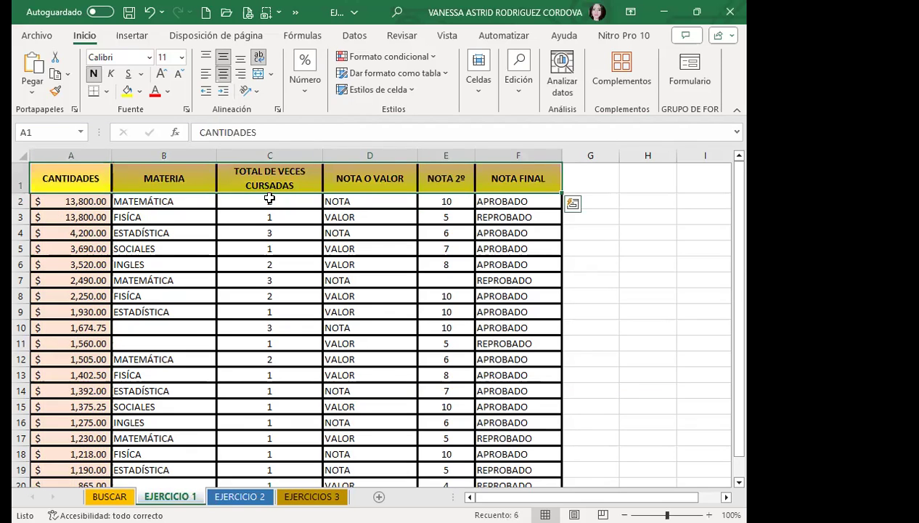
Move through EJERCICIO 2 to EJERCICIOS 3 and select cell D5.
left_click(239, 496)
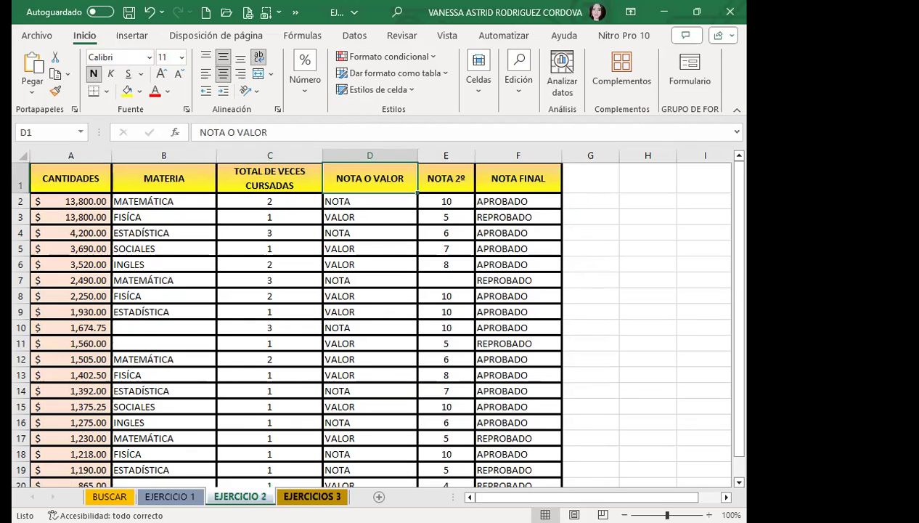
key("ctrl+Page_Down")
left_click(389, 254)
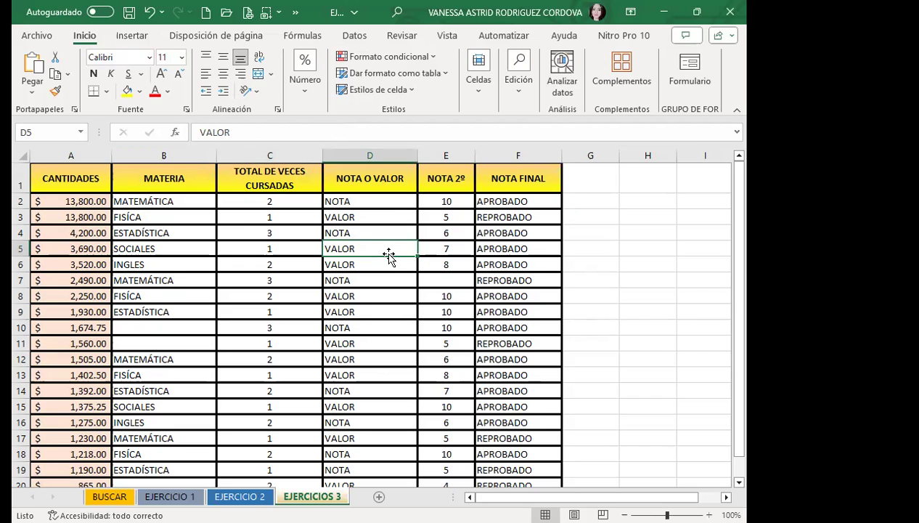
Set Find and Replace to search for cell A2's salmon fill format.
left_click(70, 206)
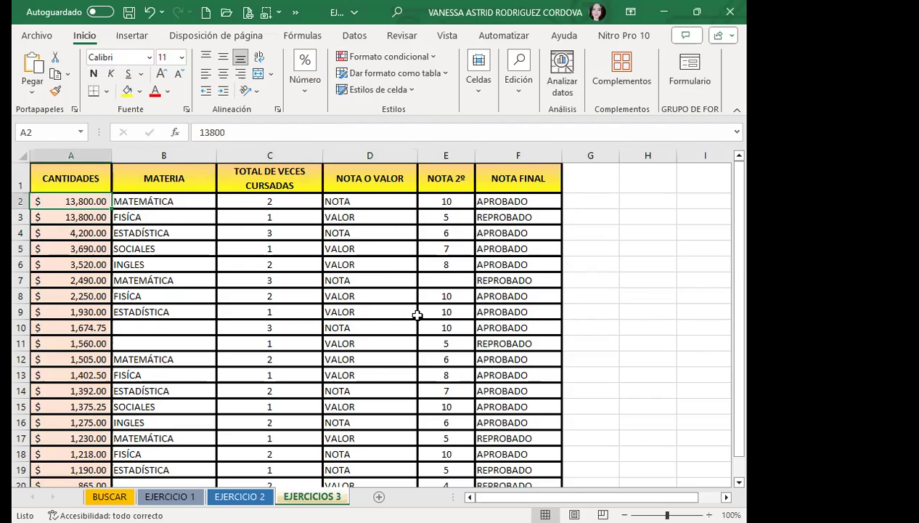
key("ctrl+b")
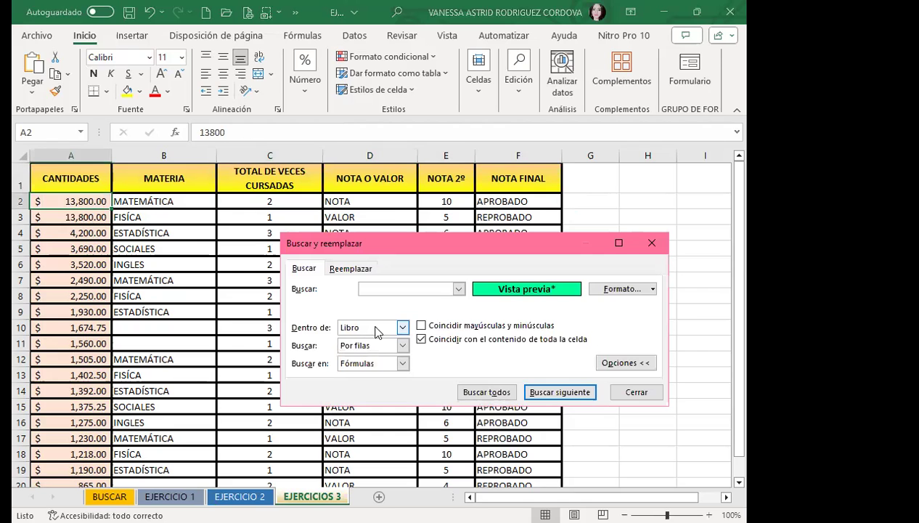
left_click(349, 268)
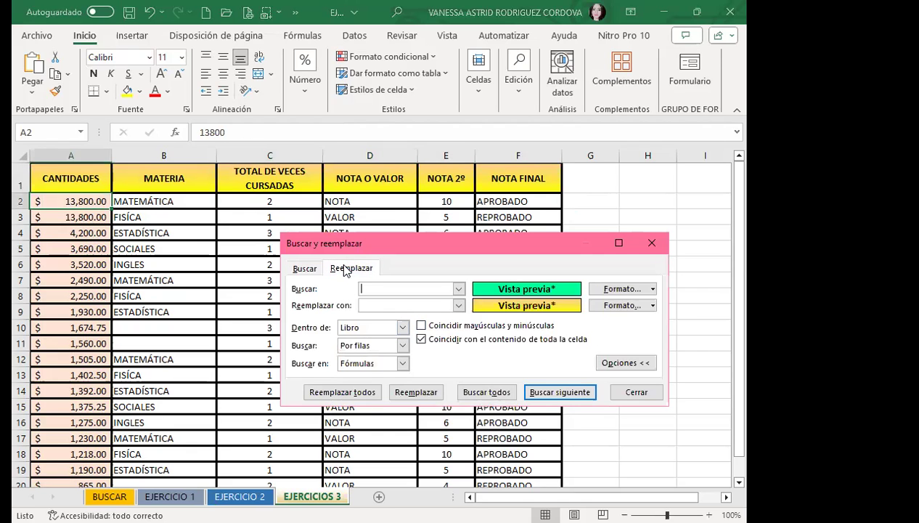
left_click(652, 289)
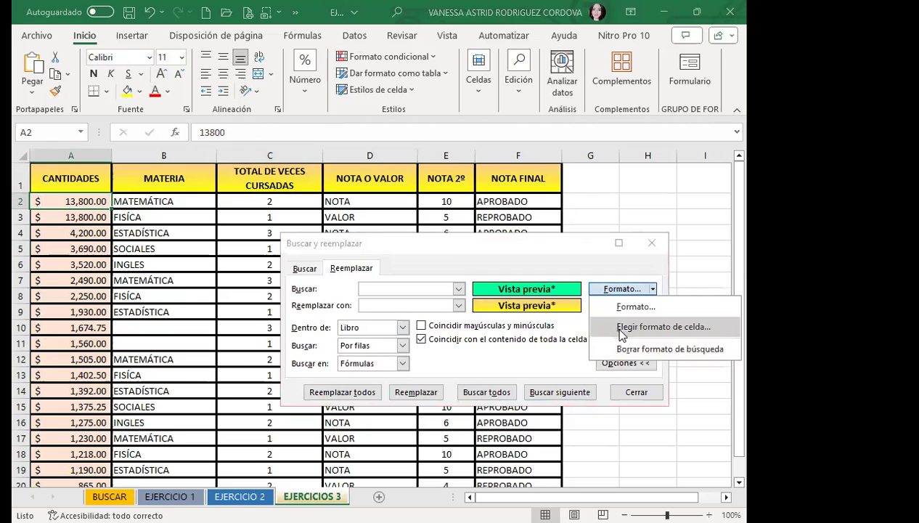
left_click(622, 326)
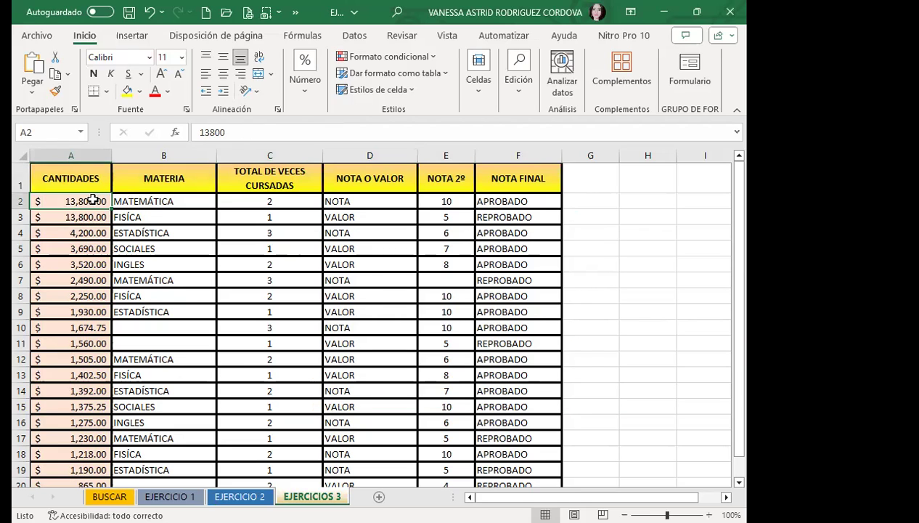
left_click(91, 199)
Make the replacement format a blue-grey-to-green two-colour gradient fill.
left_click(652, 306)
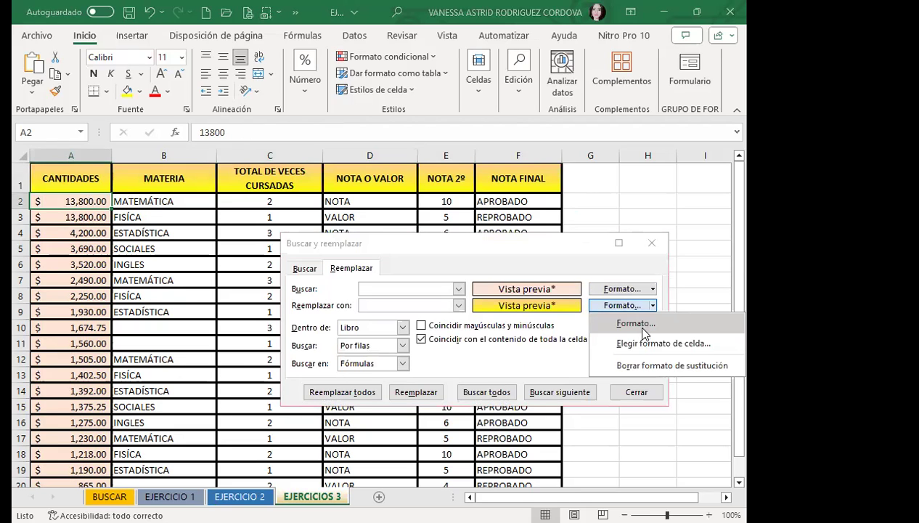
left_click(508, 312)
left_click(408, 324)
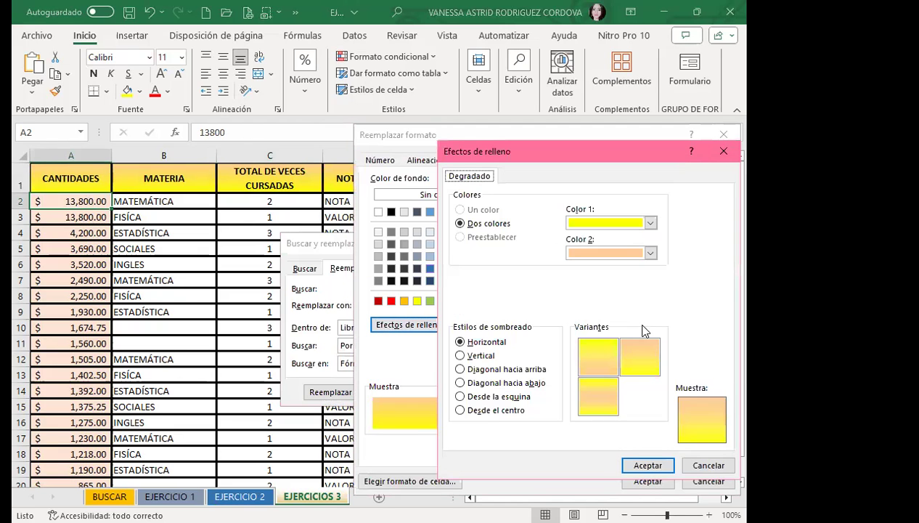
left_click(651, 254)
left_click(644, 371)
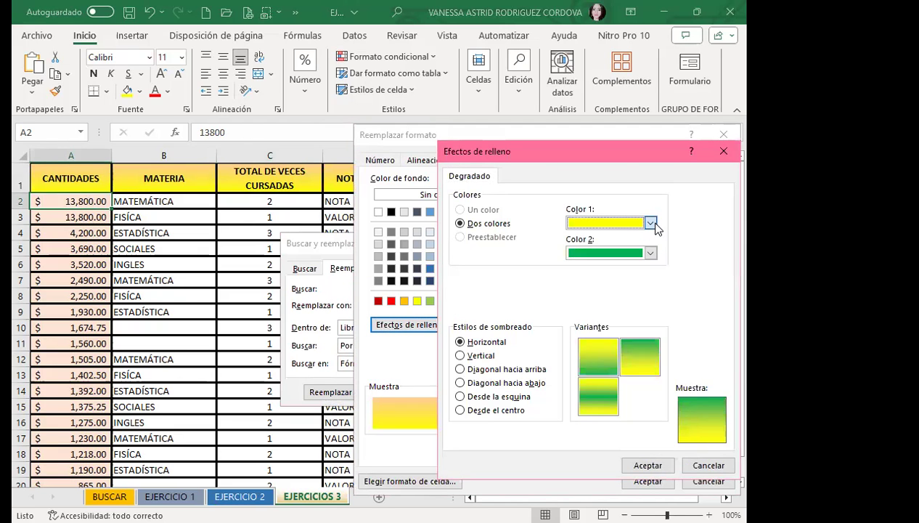
left_click(650, 223)
left_click(609, 298)
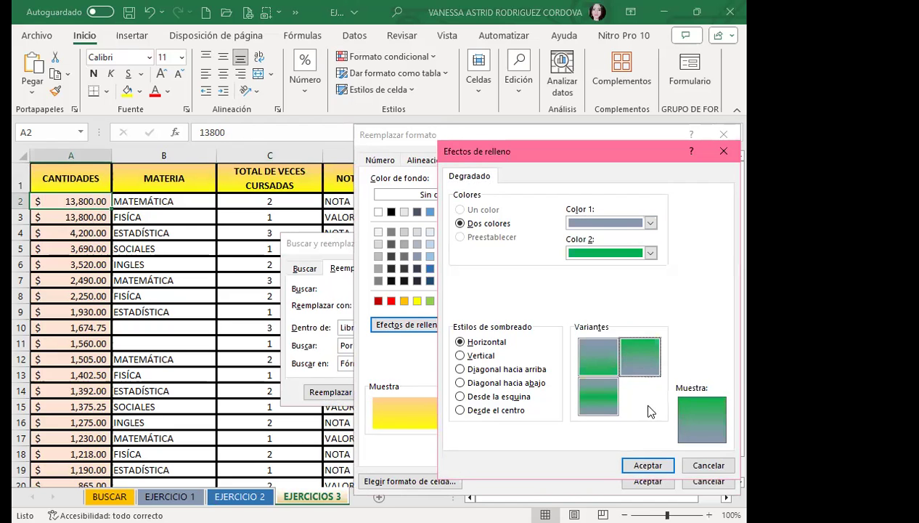
left_click(648, 466)
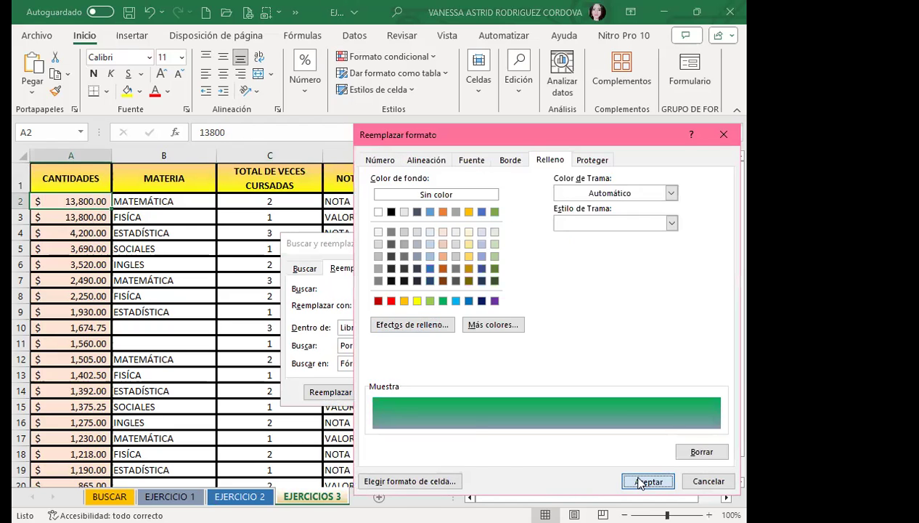
left_click(648, 481)
Replace all 57 matching salmon cells, close the dialog, and view EJERCICIO 1.
left_click(339, 396)
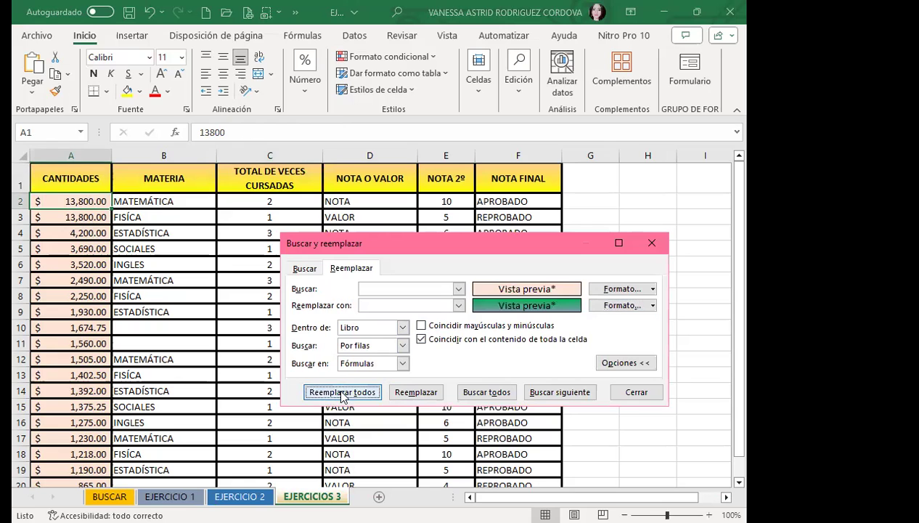
left_click(375, 308)
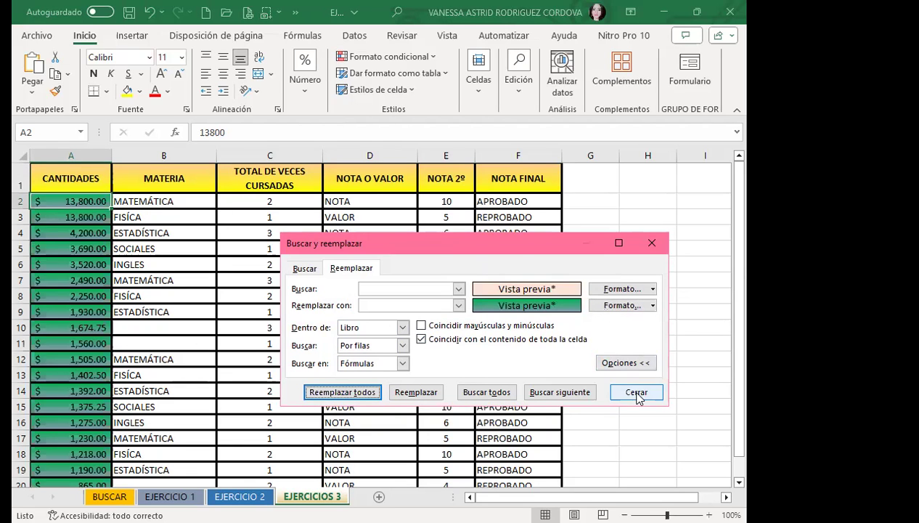
left_click(638, 393)
left_click(169, 496)
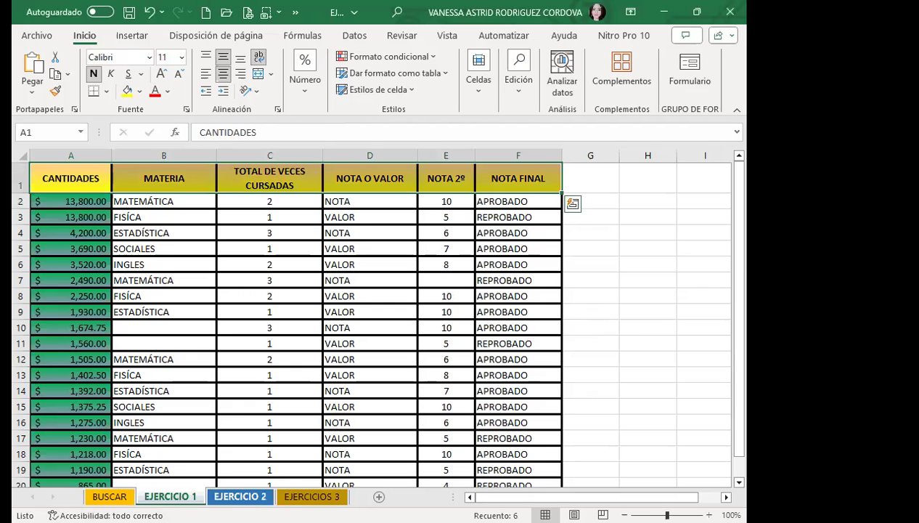
Inspect the new gradient on EJERCICIOS 3 cells like A8 and A11, then switch to the class #17 forum.
left_click(239, 496)
left_click(312, 496)
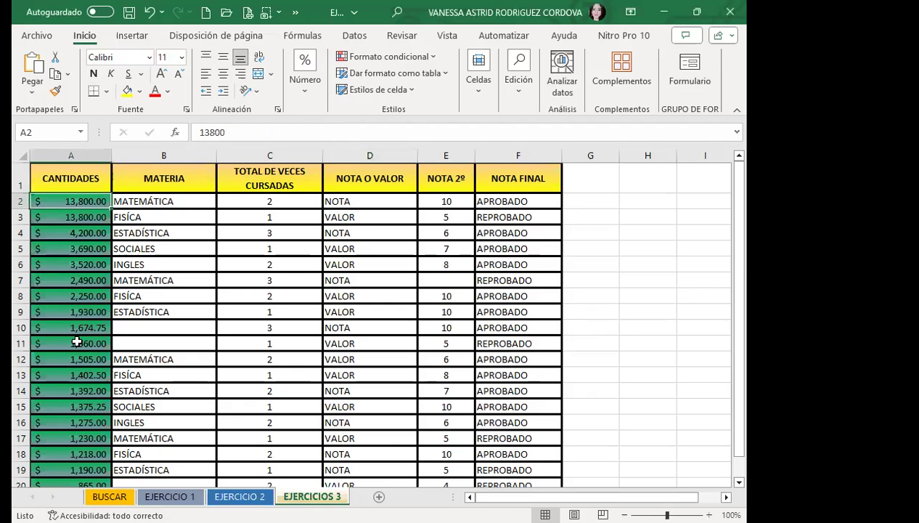
left_click(267, 311)
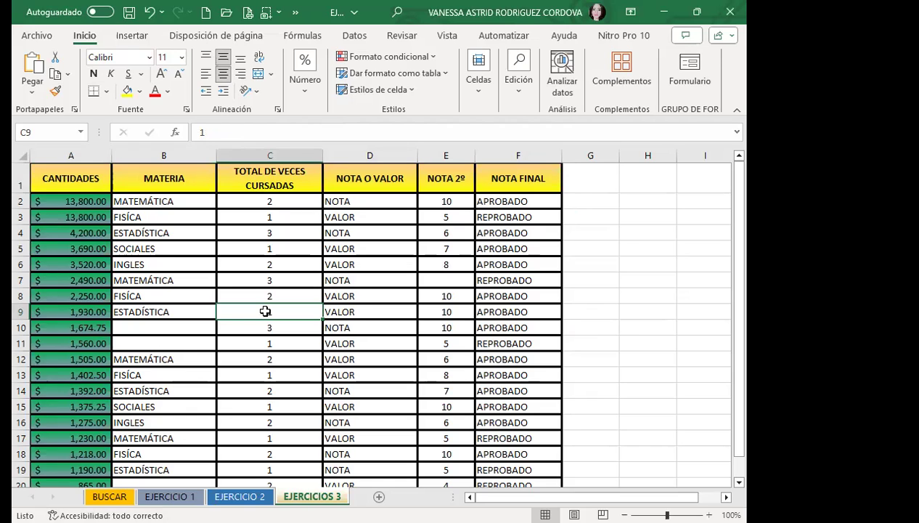
left_click(105, 341)
left_click(148, 311)
left_click(71, 299)
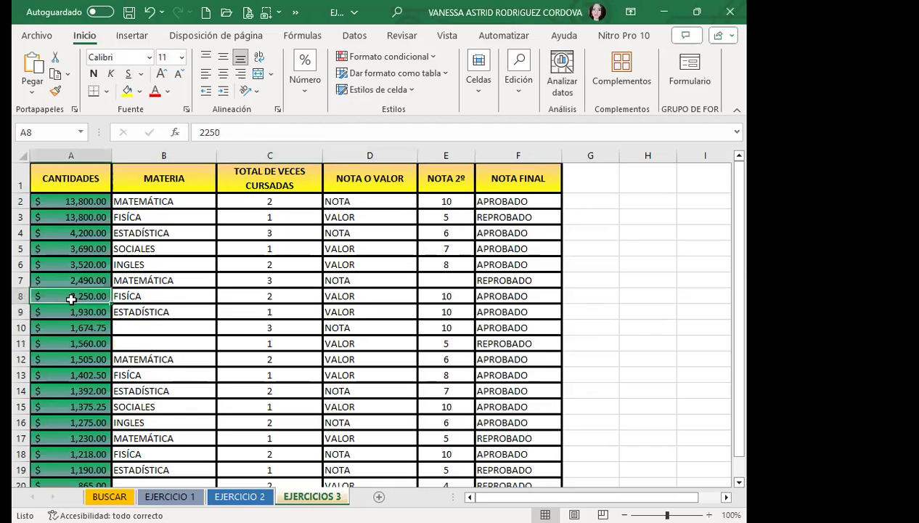
left_click(286, 381)
left_click(301, 393)
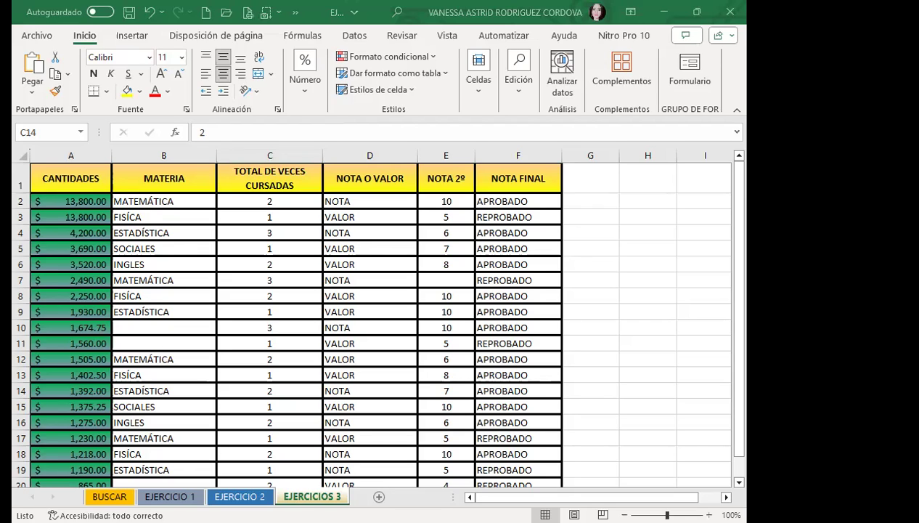
left_click(310, 293)
key("alt+Tab")
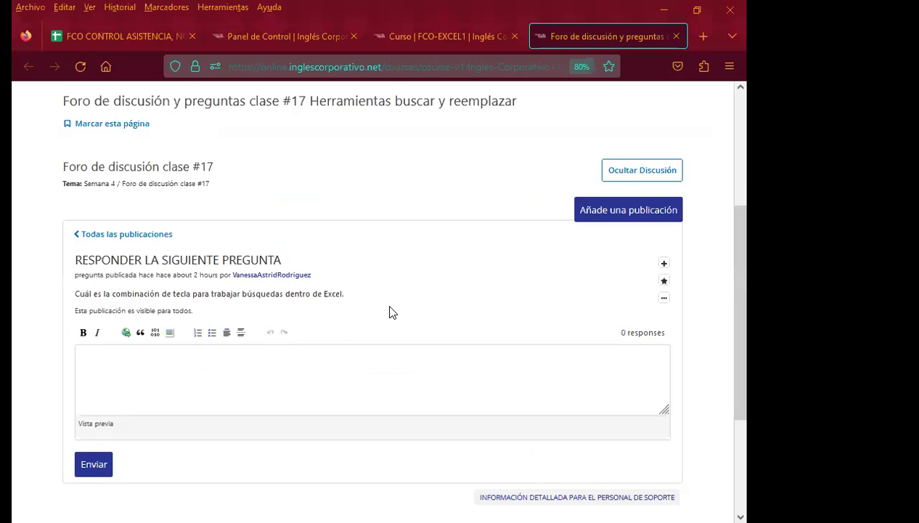